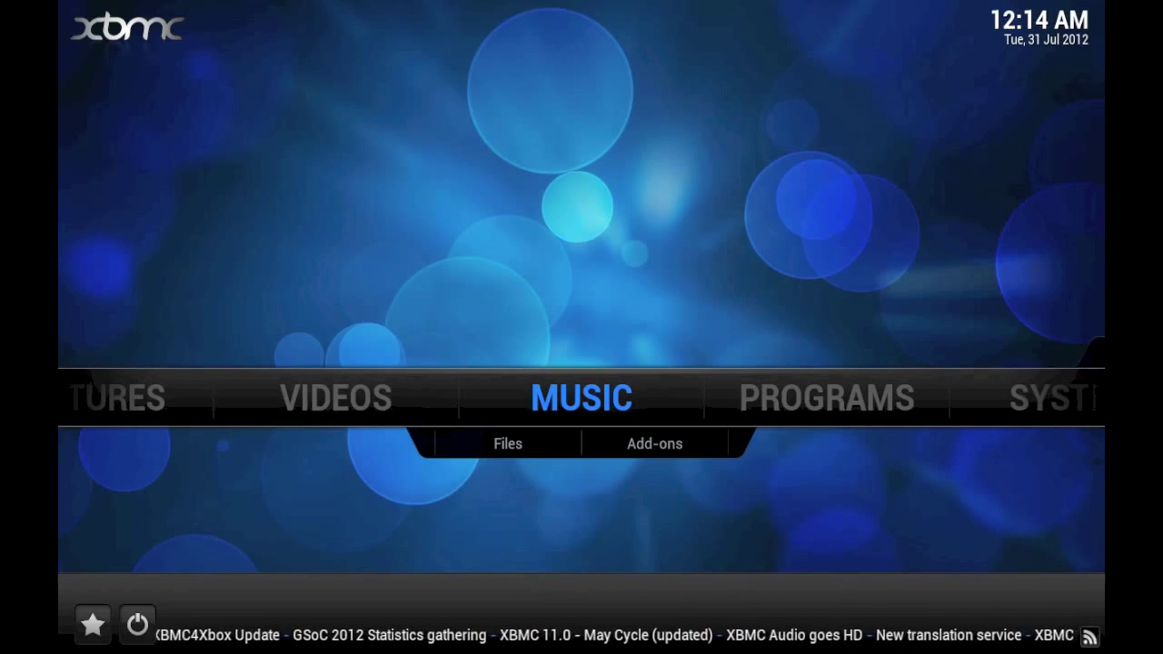
Step: Open the Files list of the Videos section from the home screen
key(Left)
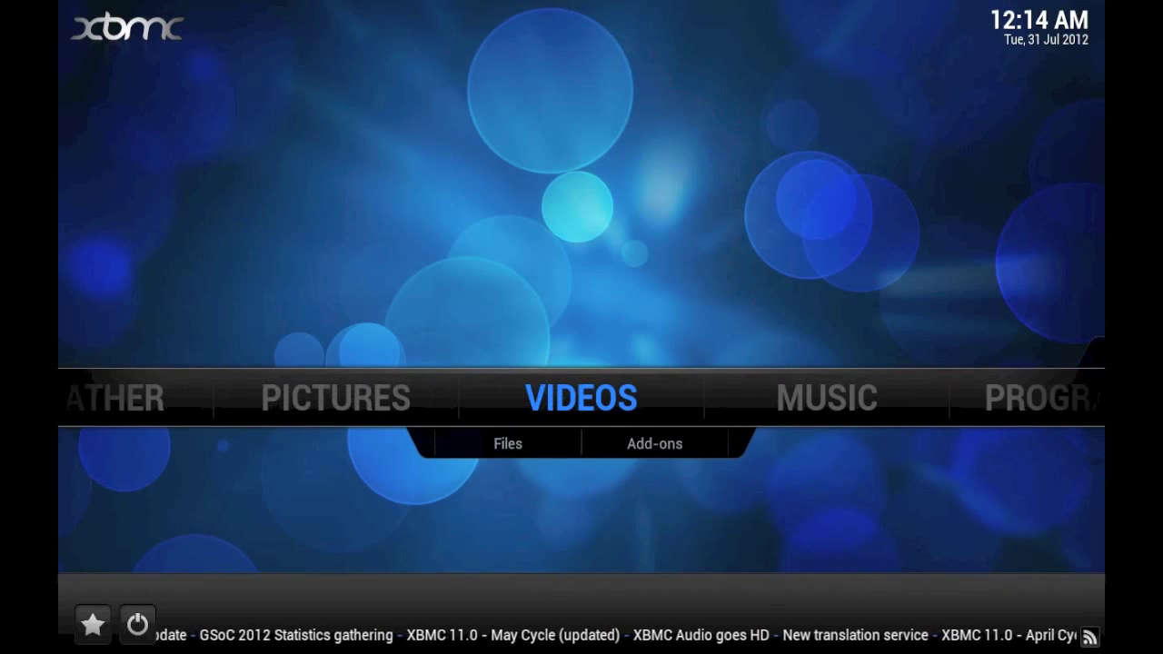
key(Down)
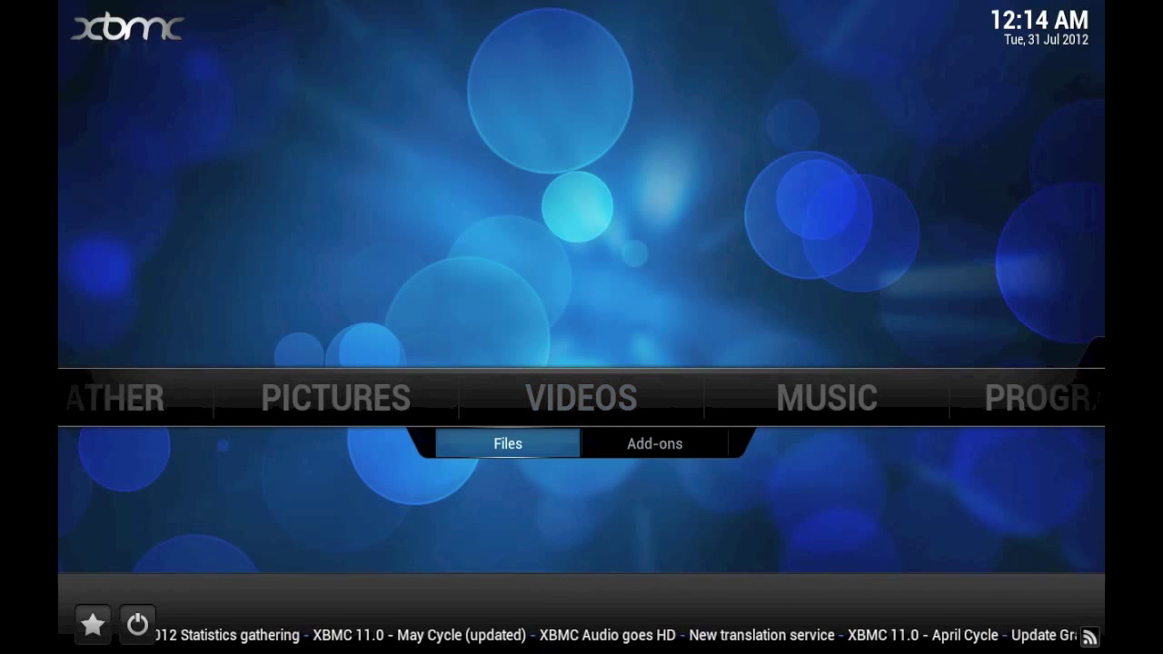
key(Up)
key(Down)
key(Up)
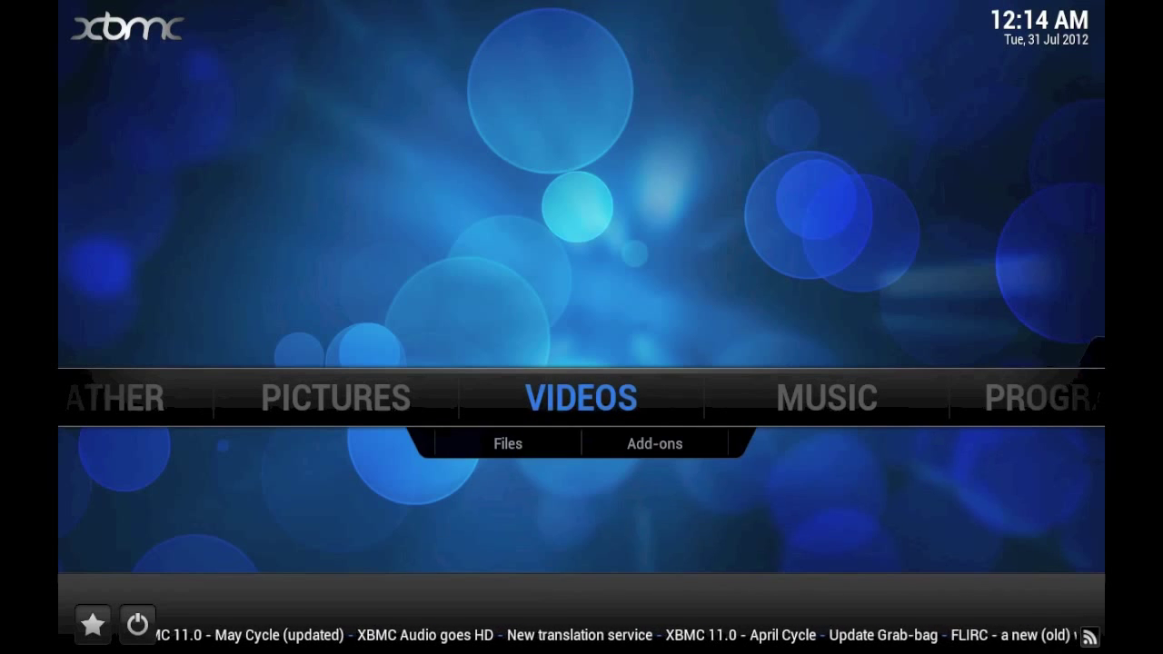
key(Down)
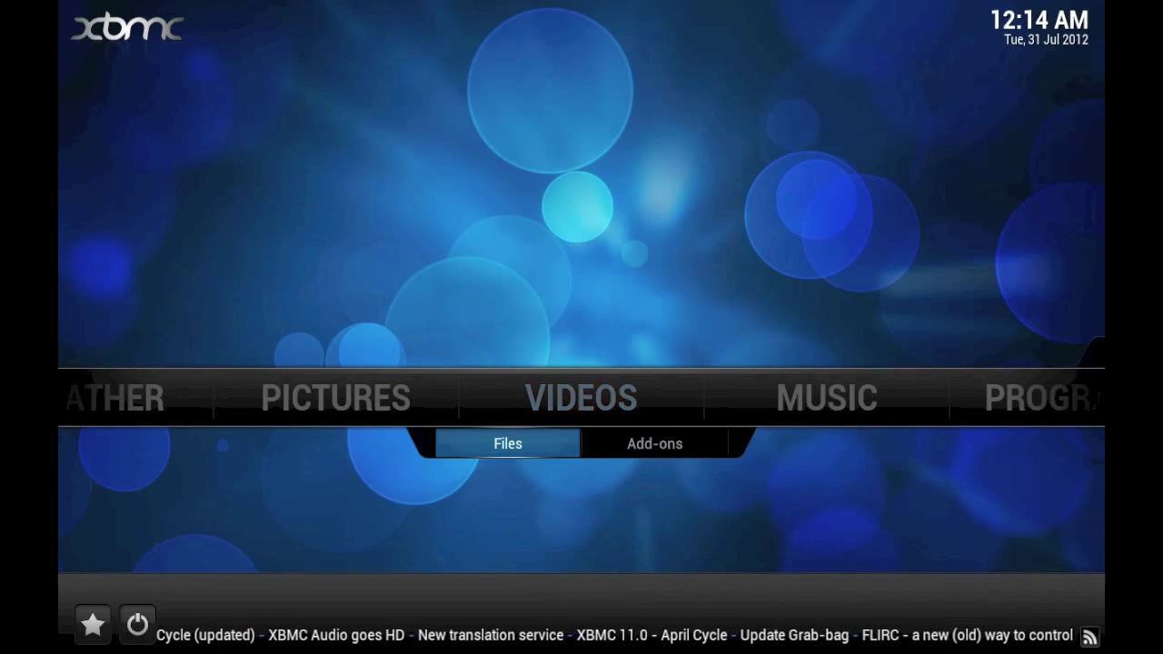
key(Return)
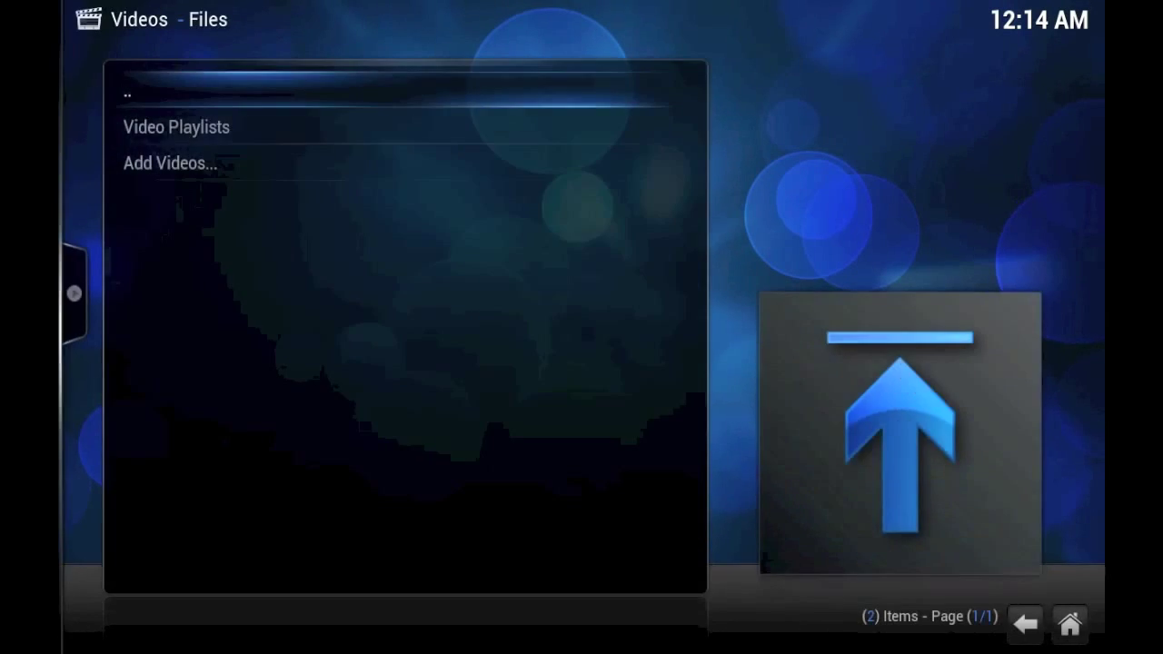
Step: Start adding a new video source and open the browser for its media location
key(Down)
key(Down)
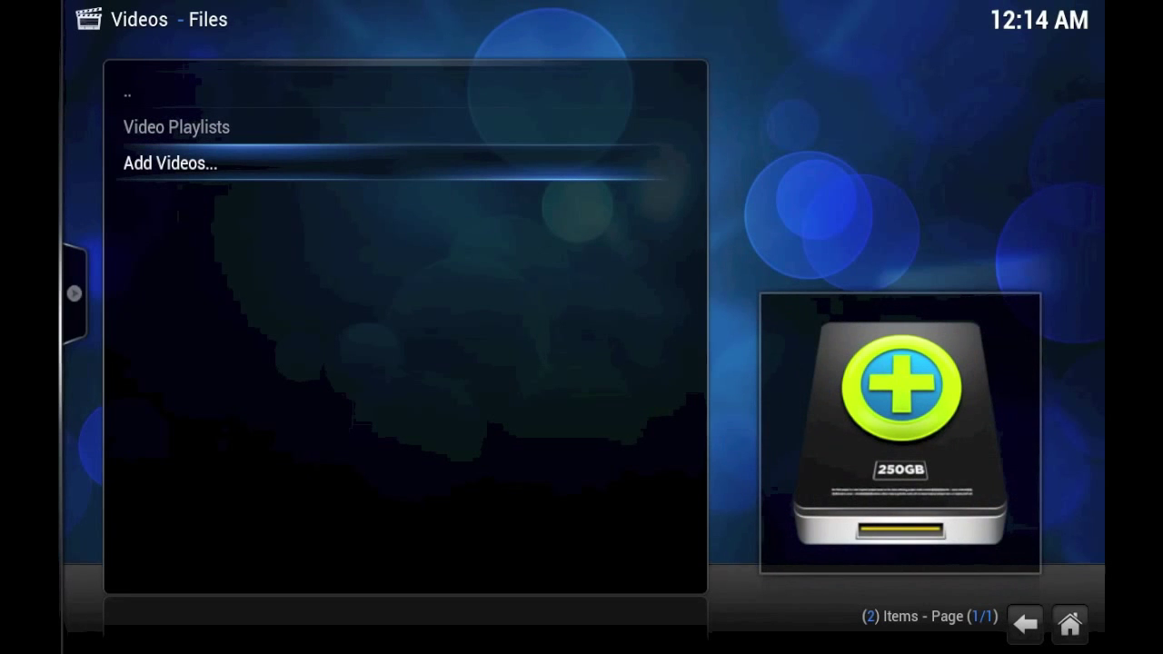
key(Return)
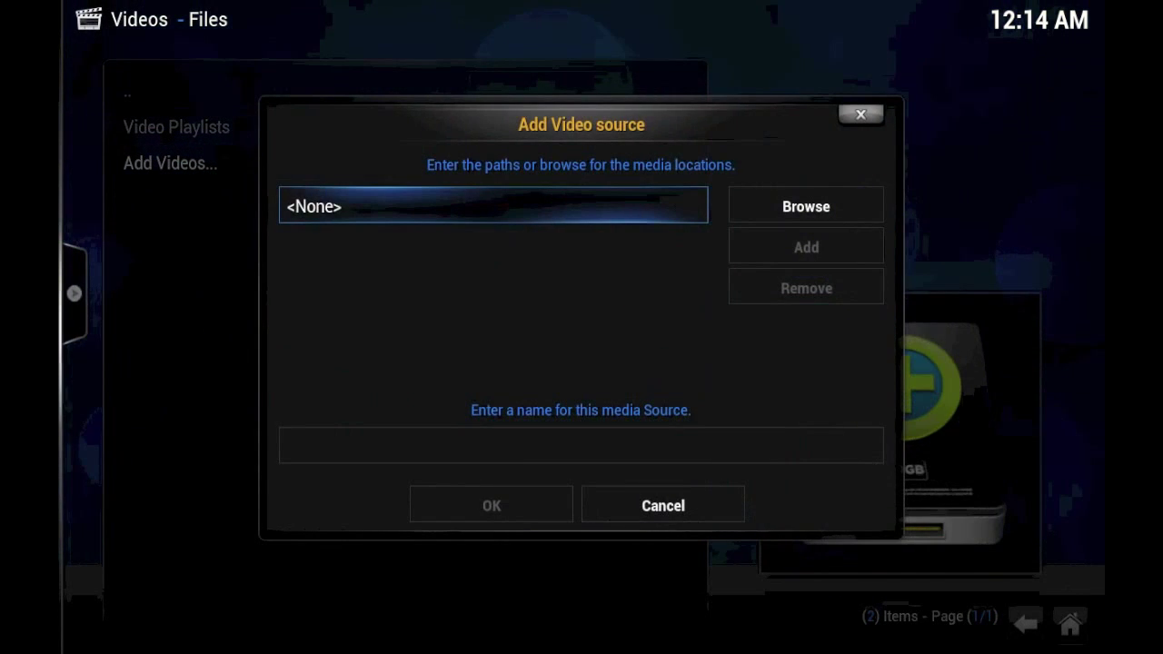
key(Right)
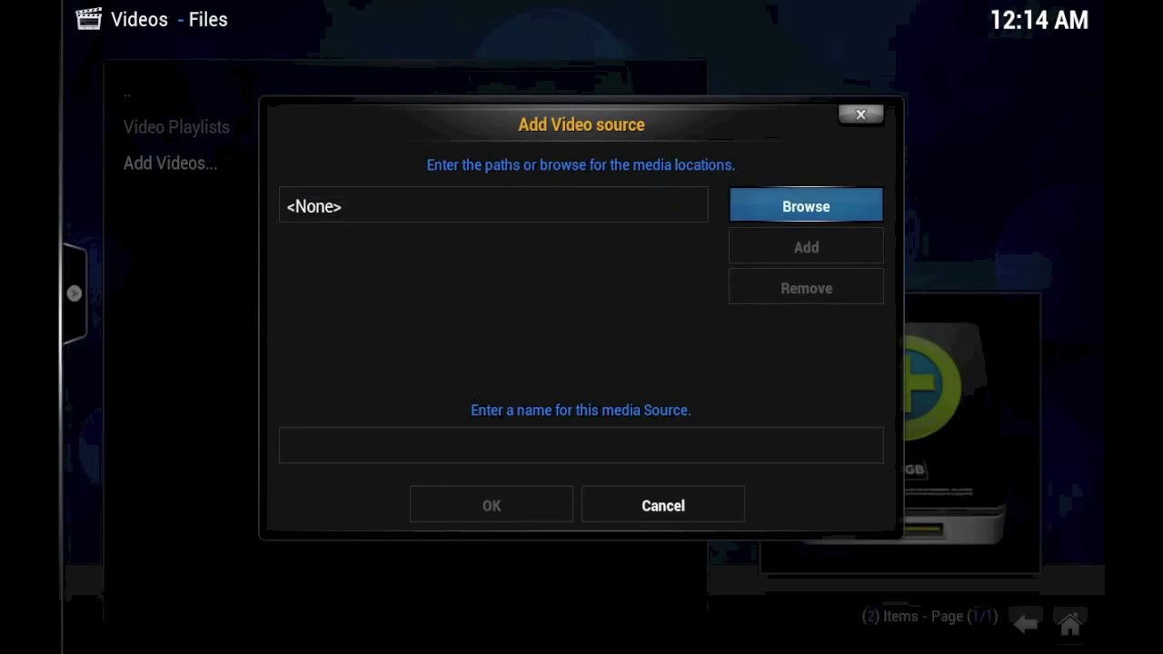
key(Return)
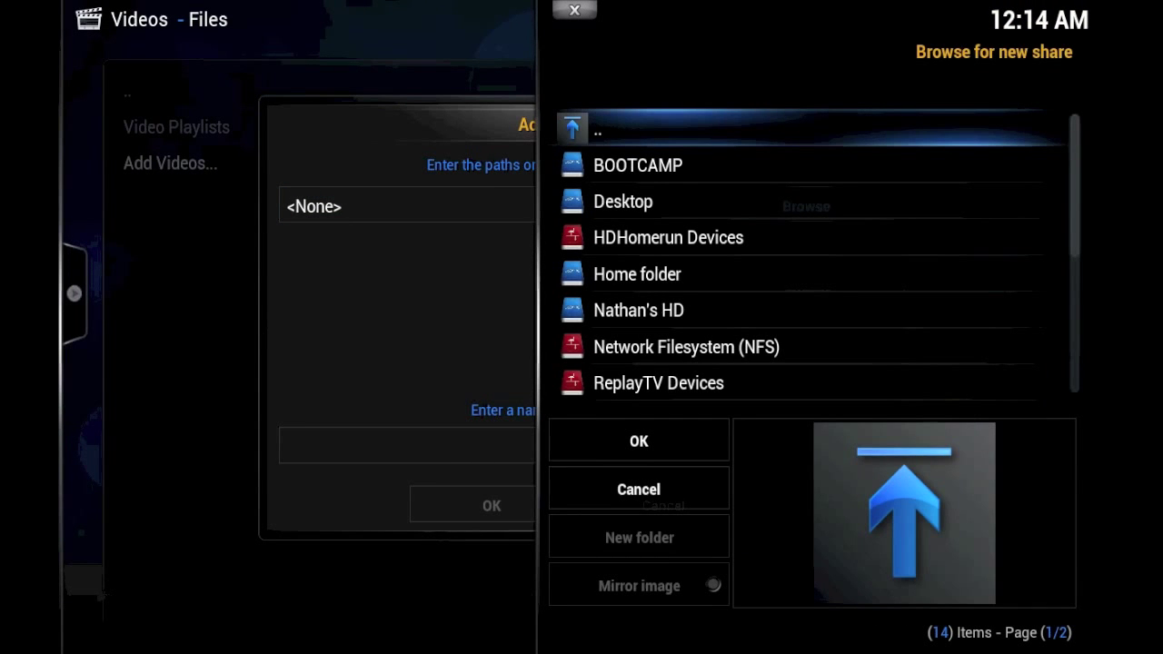
Step: Open Windows network (SMB) in the list of available share locations
key(Down)
key(Down)
key(Down)
key(Down)
key(Down)
key(Down)
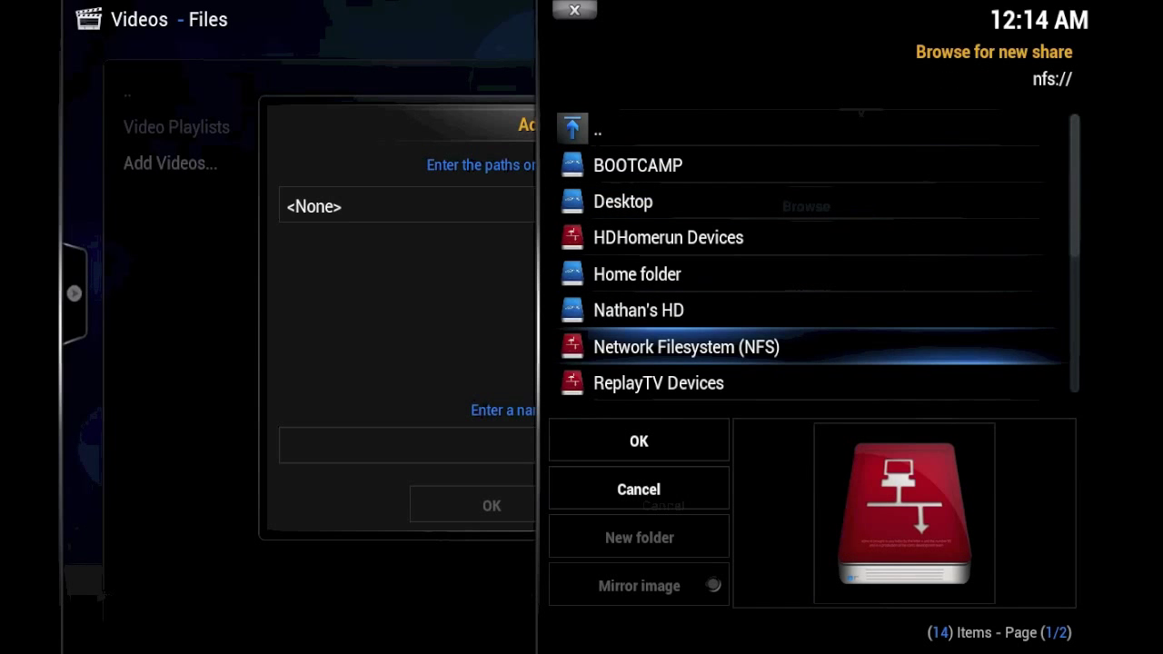
key(Down)
key(Down)
key(Down)
key(Down)
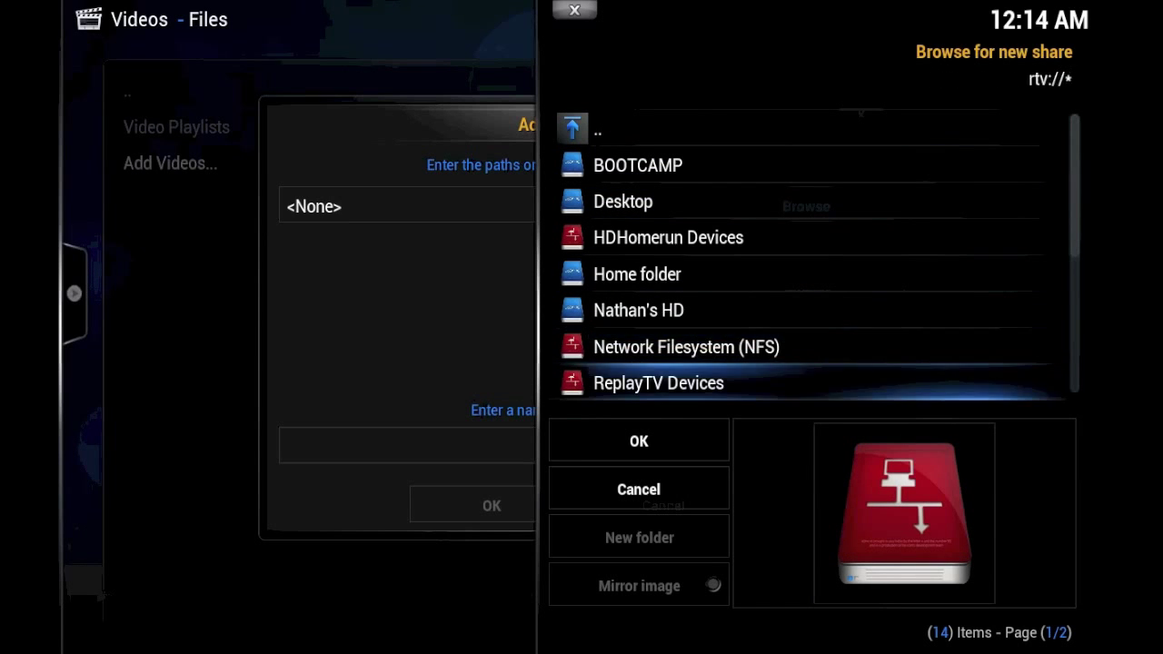
key(Up)
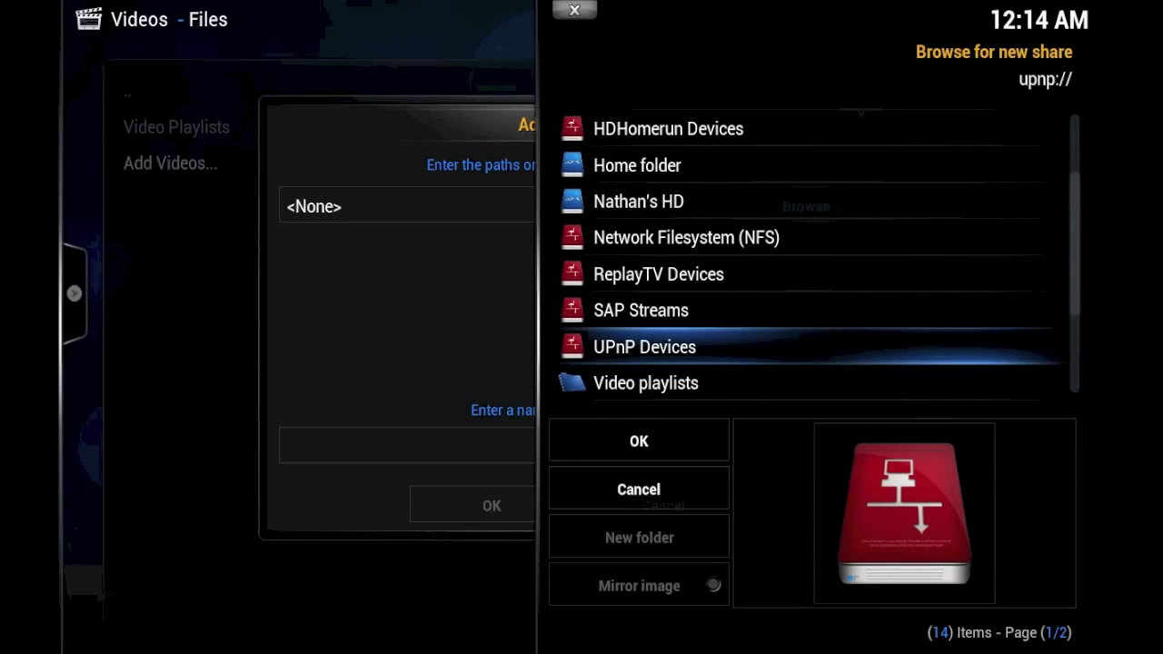
key(Down)
key(Down)
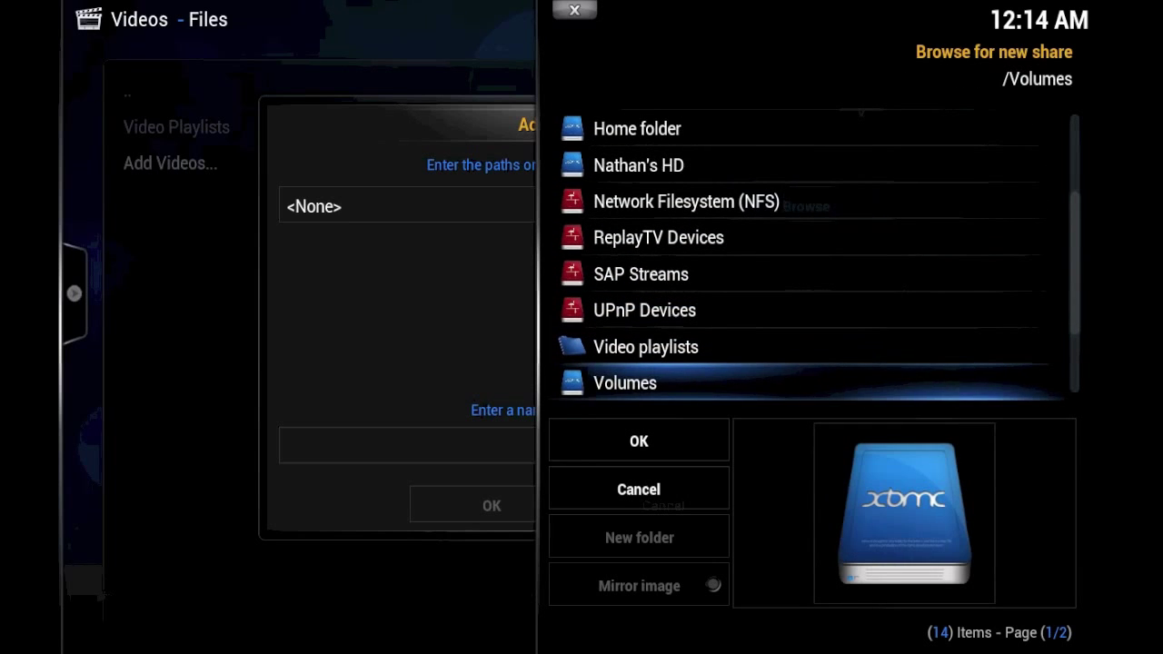
key(Down)
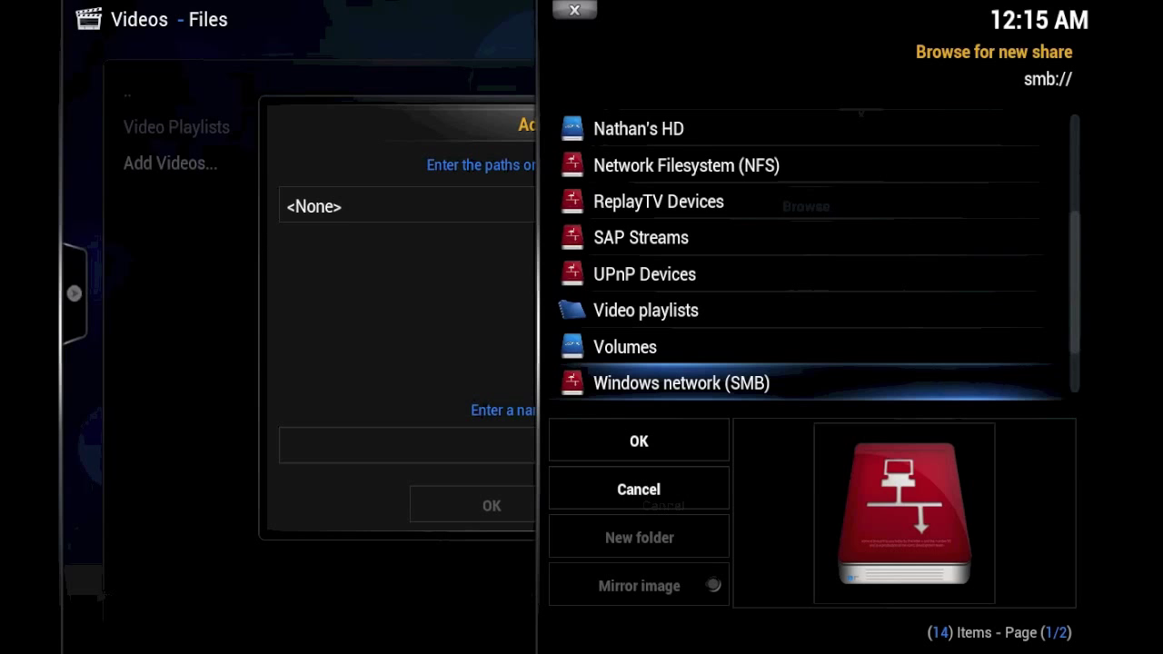
key(Return)
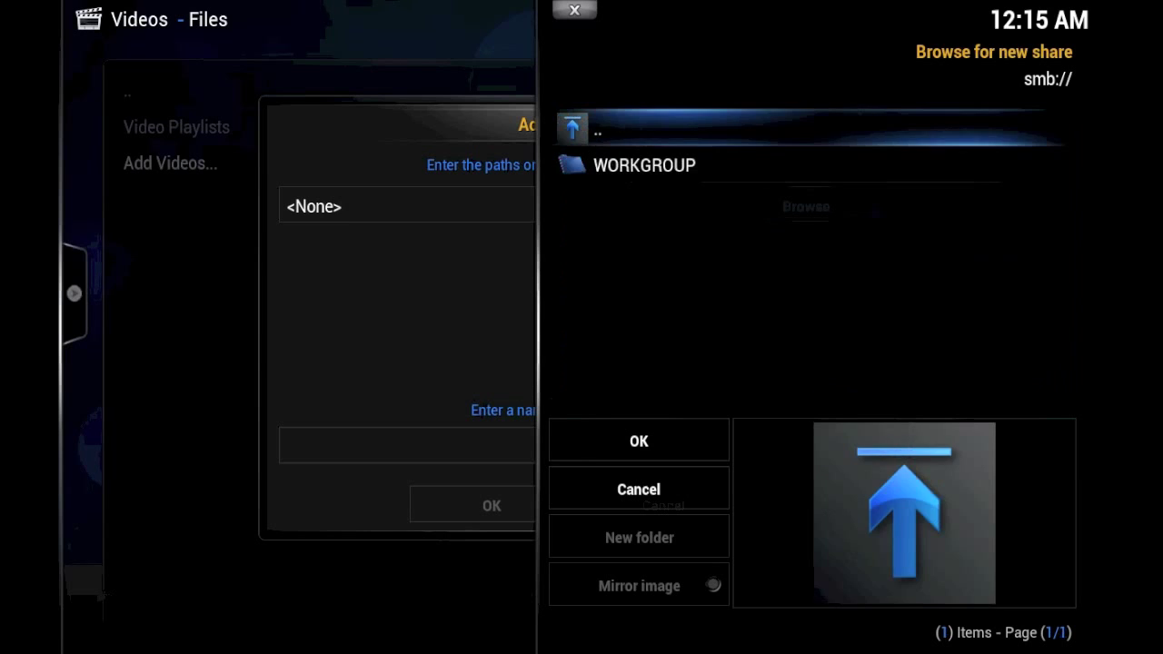
Step: Choose the Movies folder on MEDIA-PC in WORKGROUP as the path of the video source
key(Down)
key(Return)
key(Down)
key(Return)
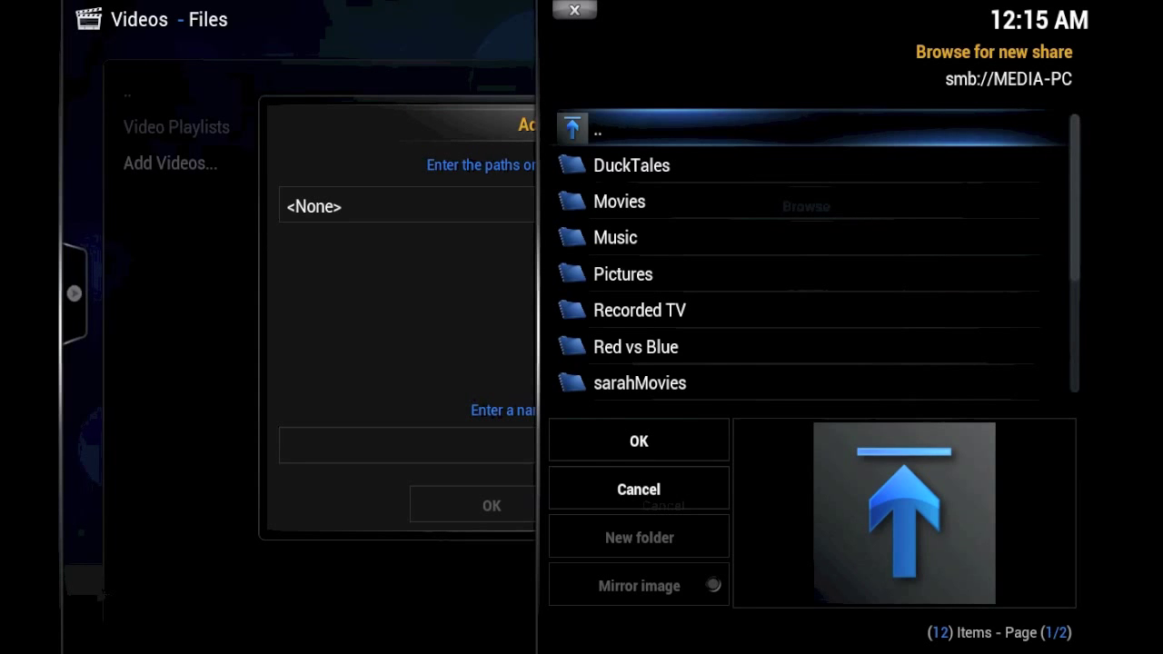
key(Down)
key(Down)
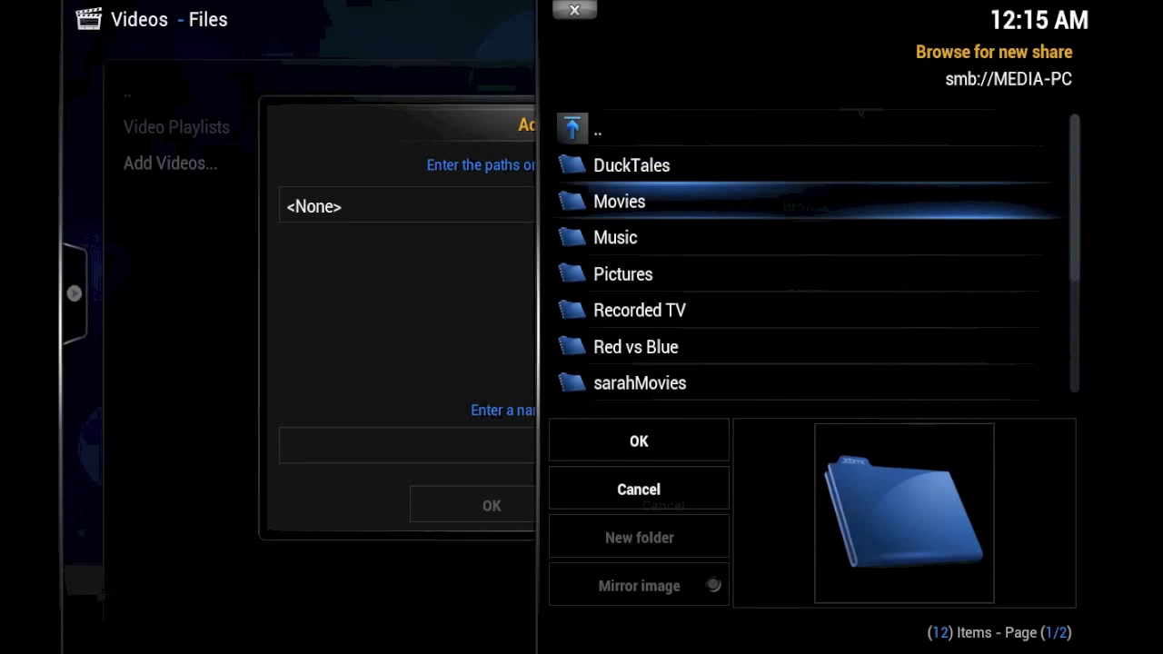
key(Return)
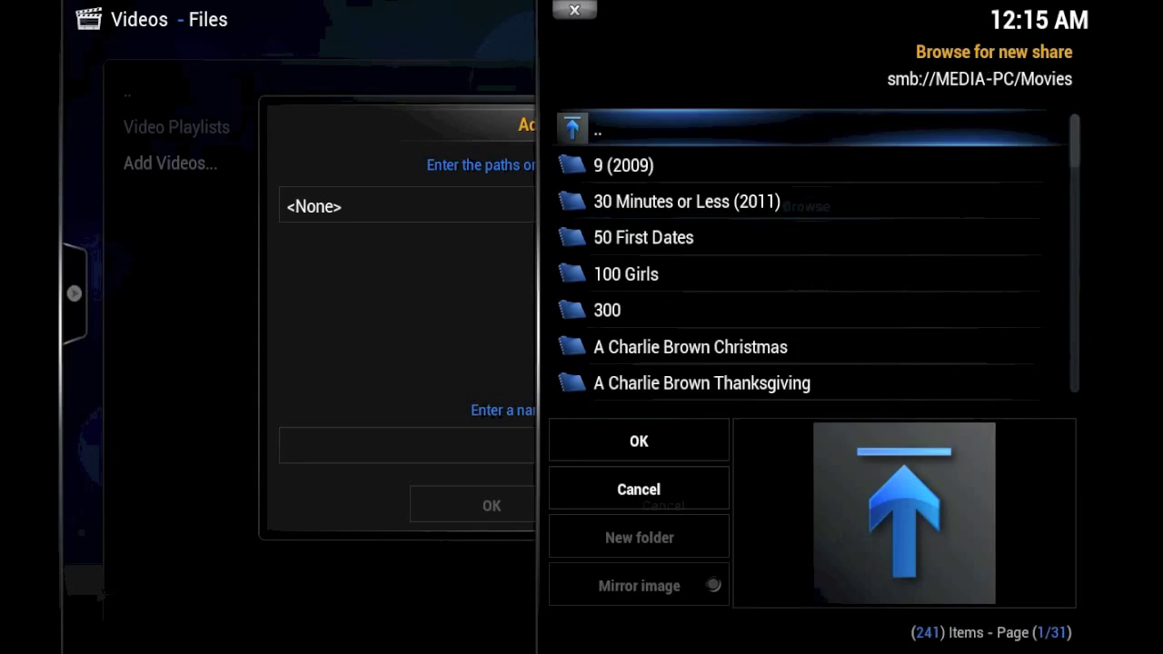
key(Left)
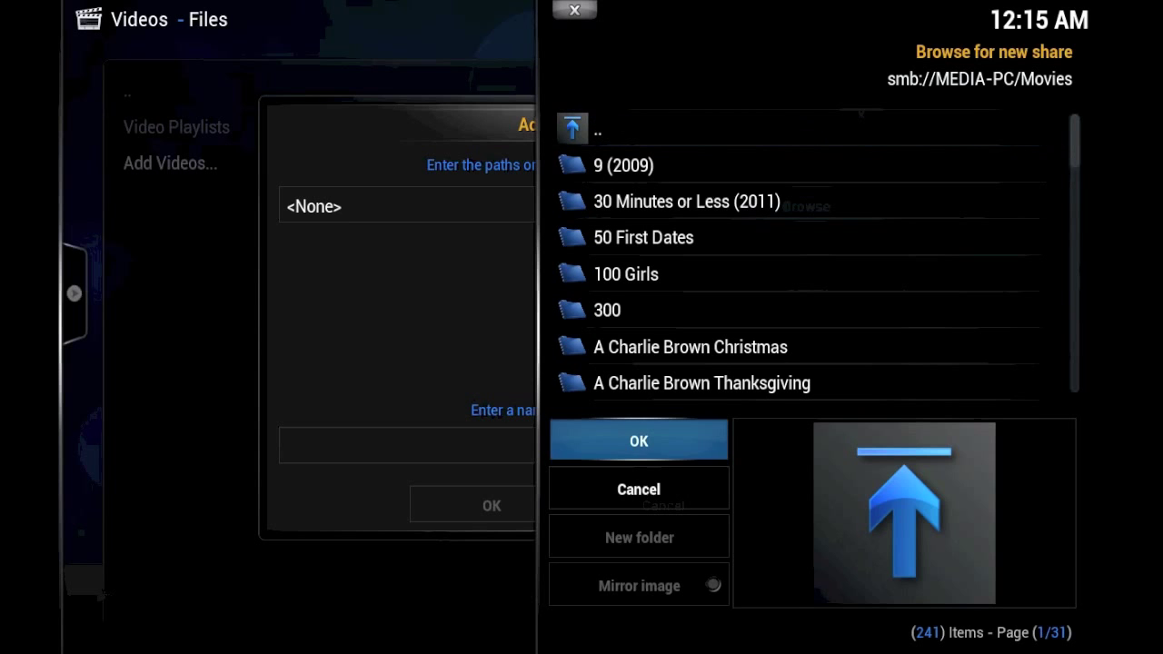
key(Return)
Step: Keep Movies as the name of the media source and confirm the new video source
key(Down)
key(Down)
key(Down)
key(Up)
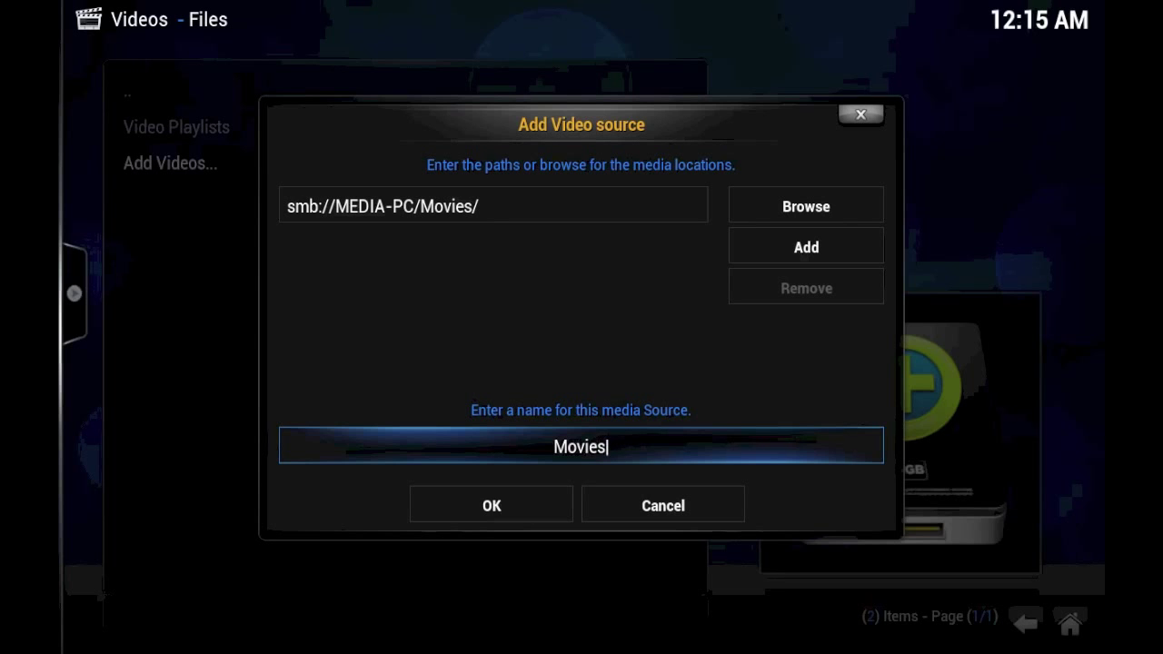
key(Down)
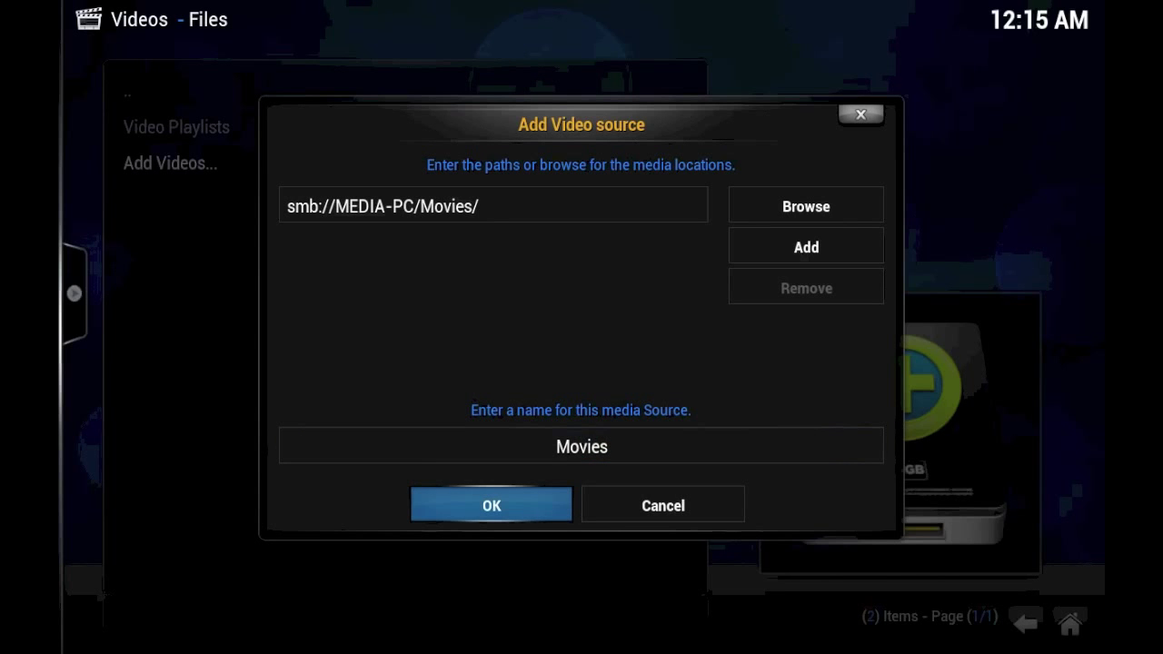
key(Return)
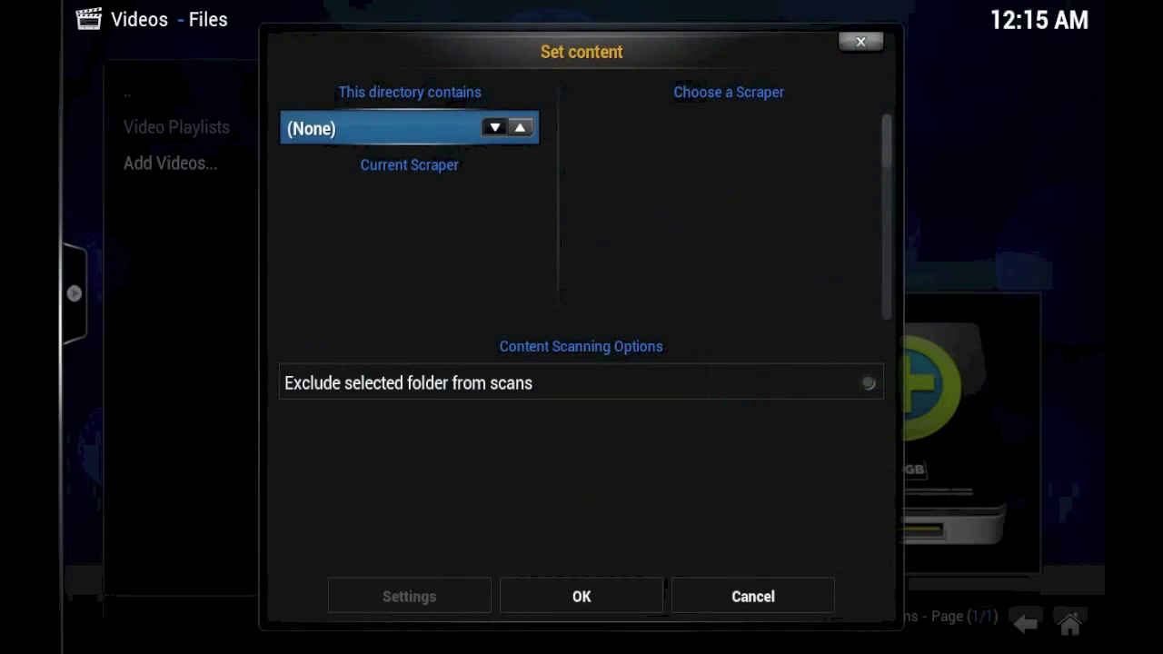
Step: Set the directory's content type to Movies with The MovieDB as scraper
key(Up)
key(Up)
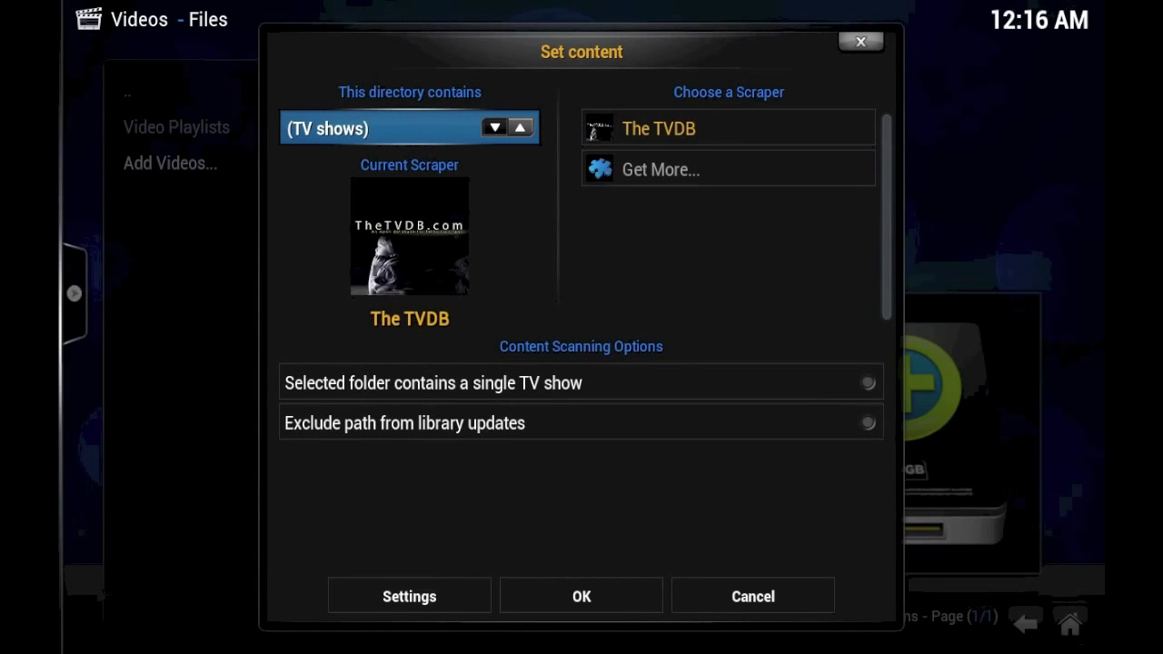
key(Down)
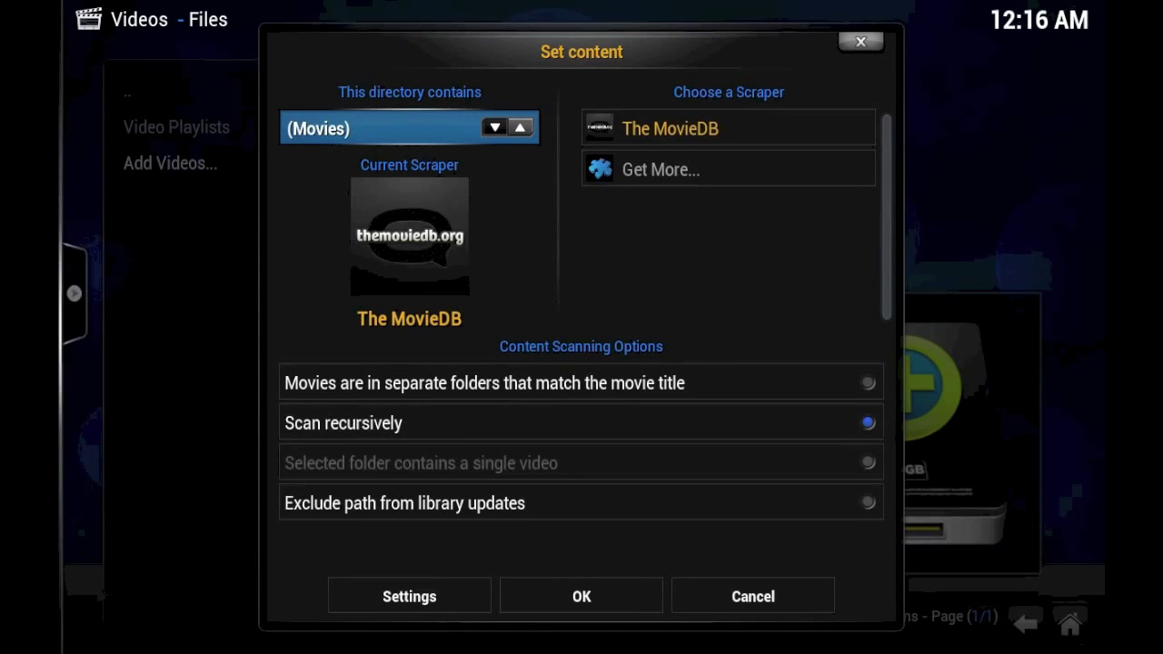
Step: Enable the option that movies are in separate folders matching the movie title and confirm the content settings
key(Down)
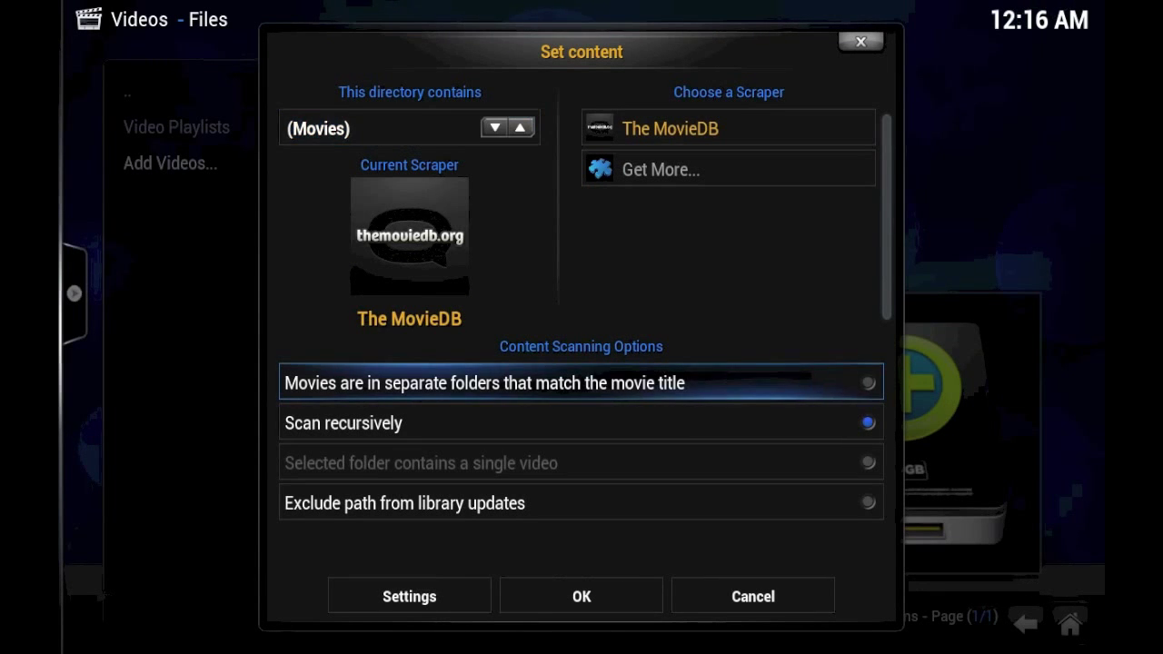
key(Return)
key(Down)
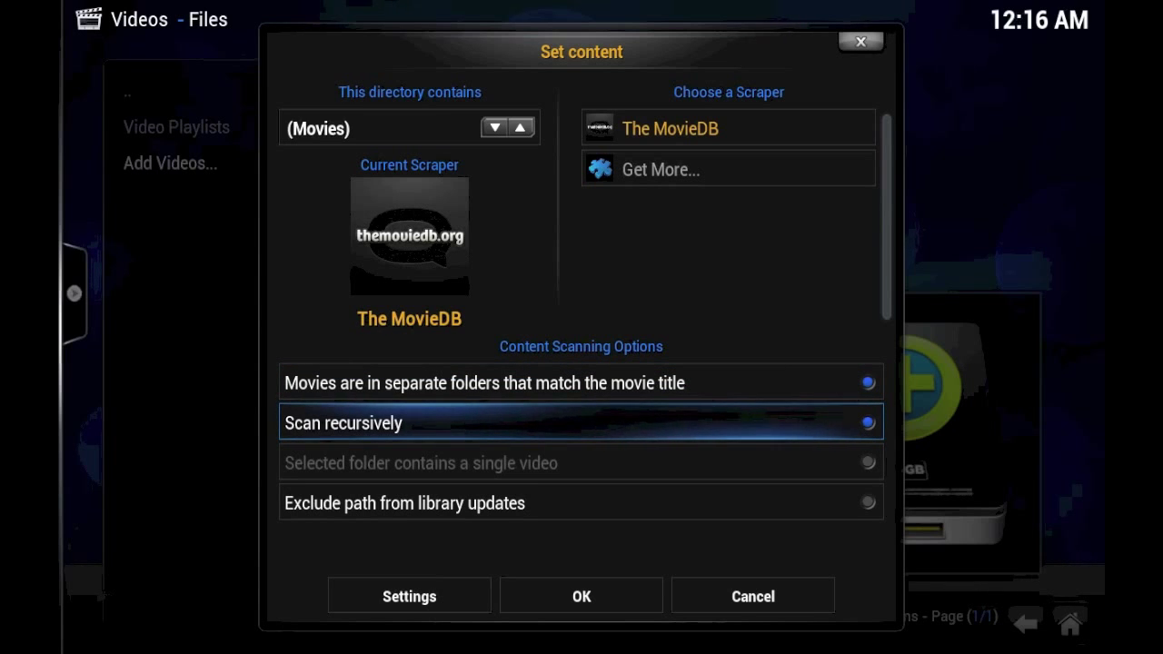
key(Down)
key(Down)
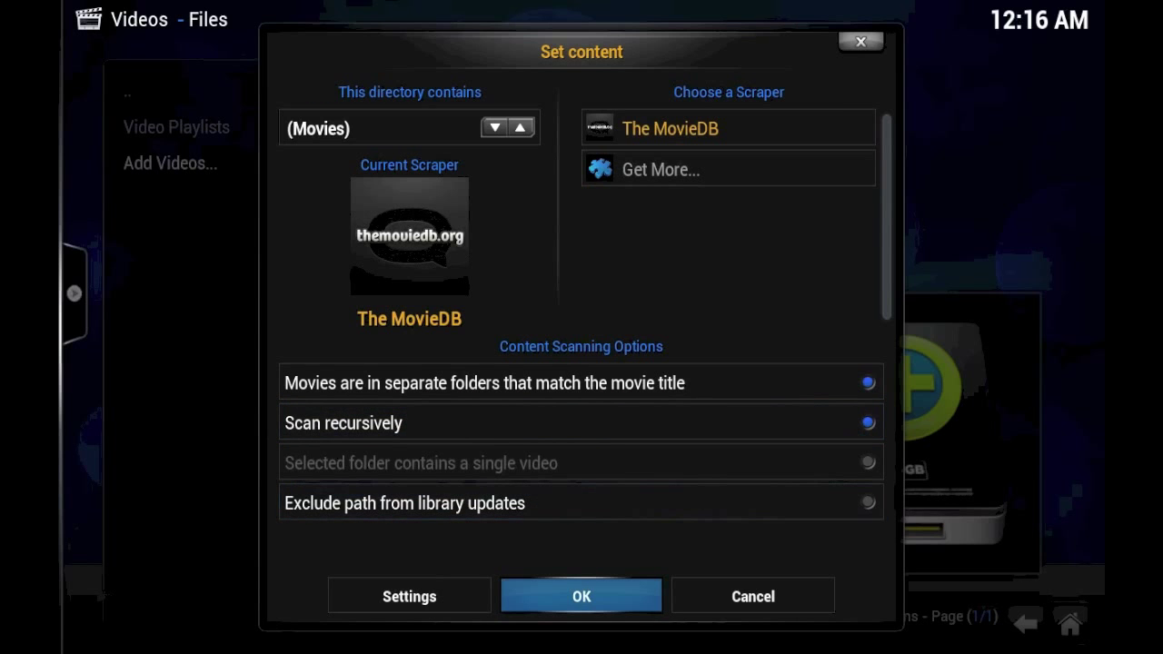
key(Return)
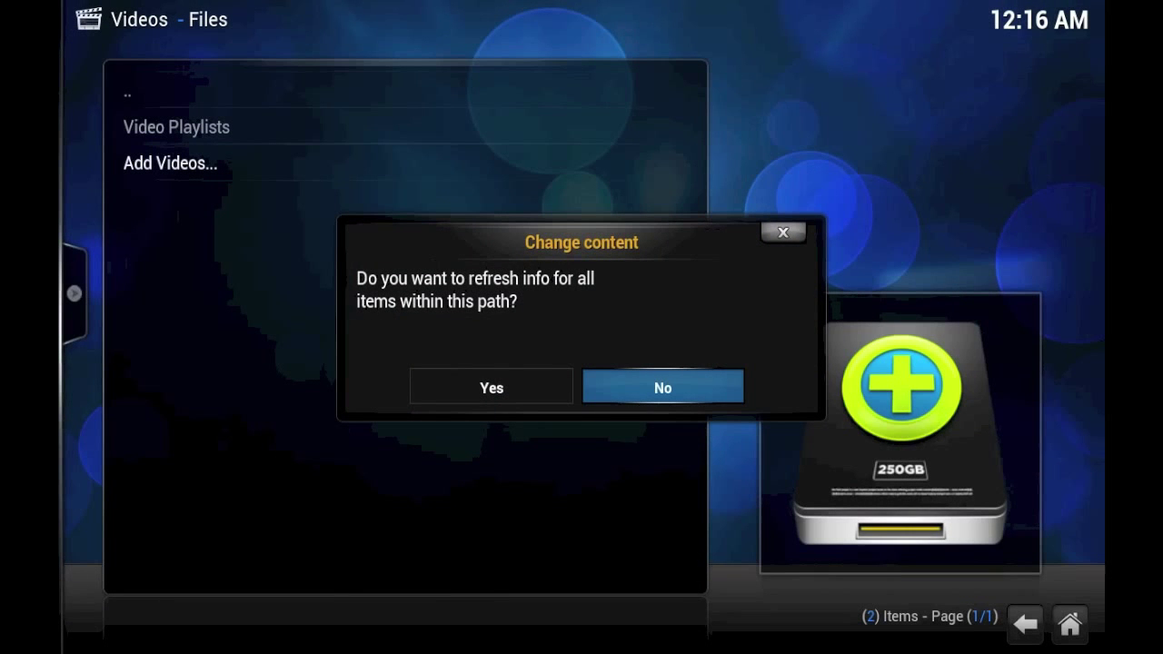
Step: Agree to refresh info for all items within the path and select the new Movies source
key(Left)
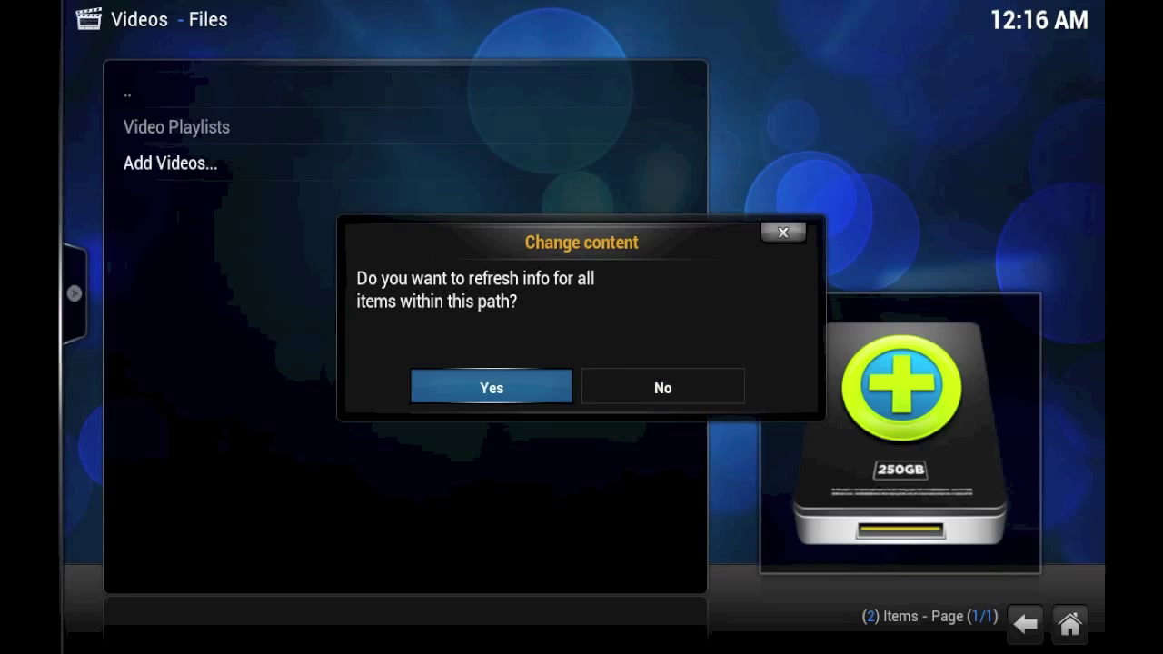
key(Return)
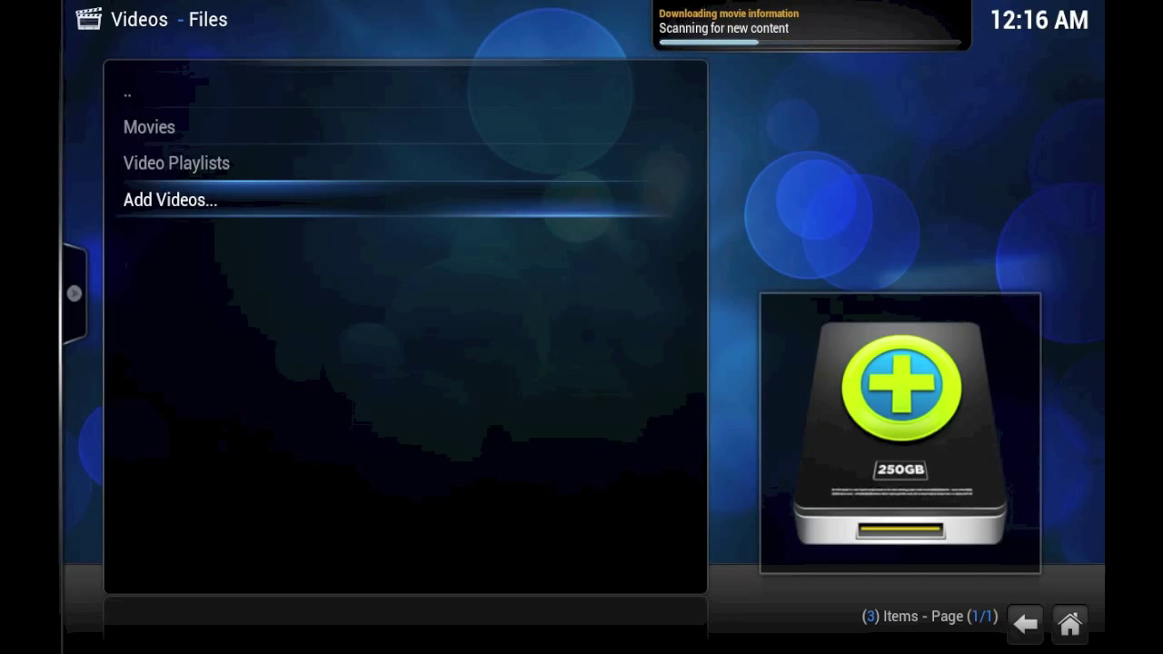
click(149, 127)
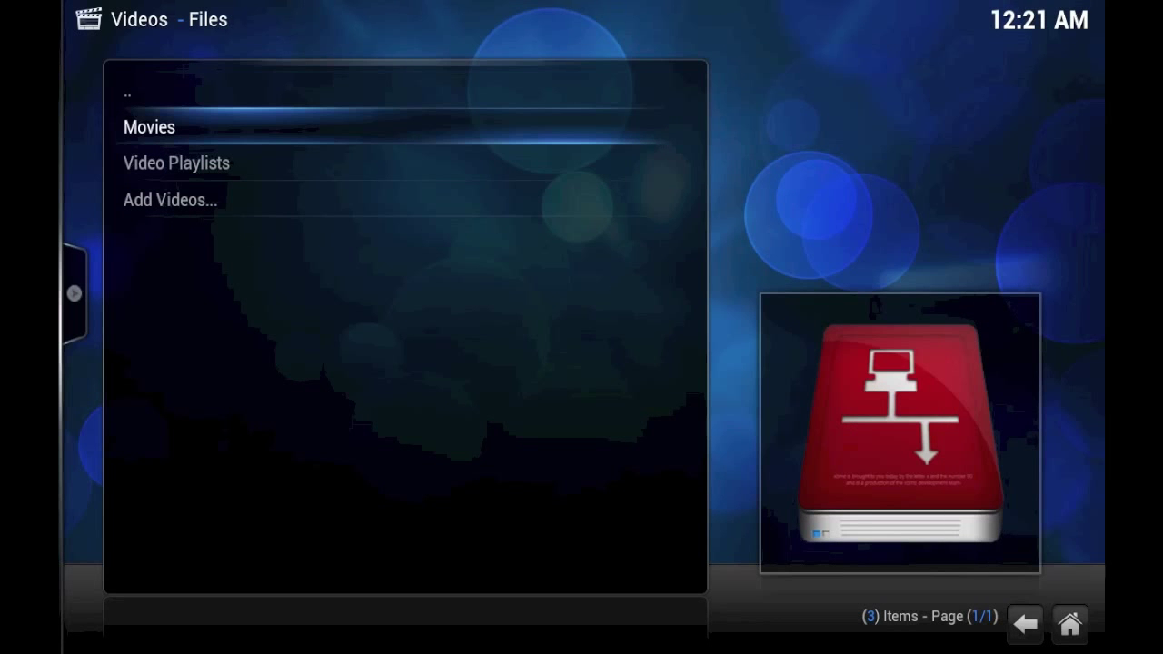
Step: Return to the home screen and examine the Movies section with its recently added movies
key(Escape)
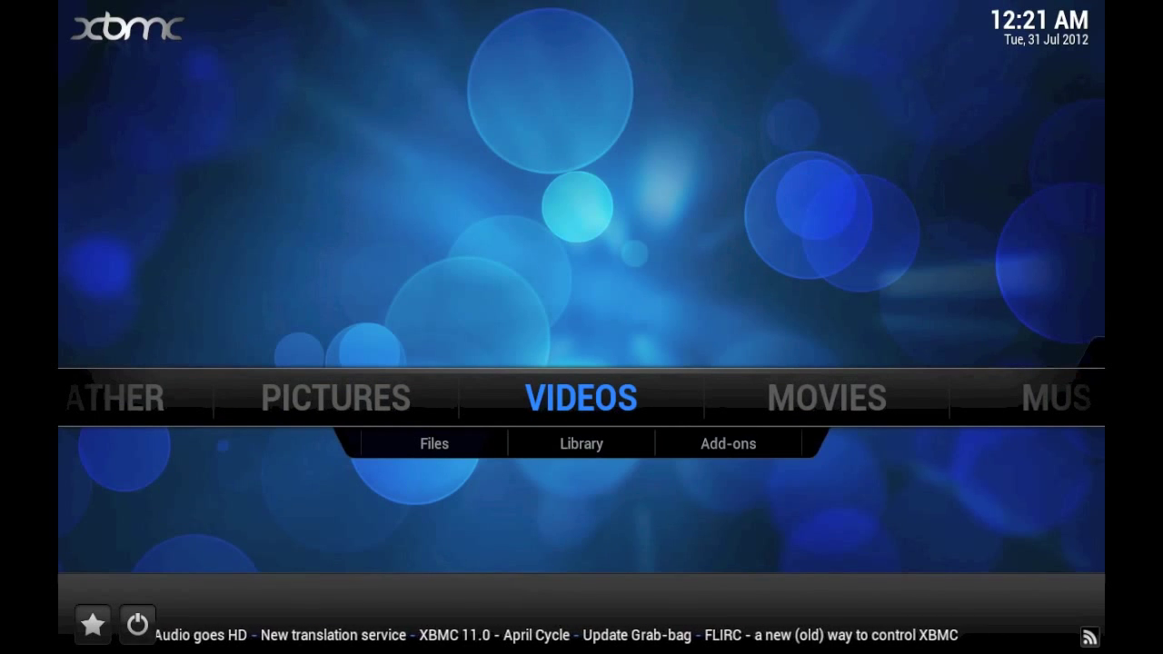
key(Right)
key(Right)
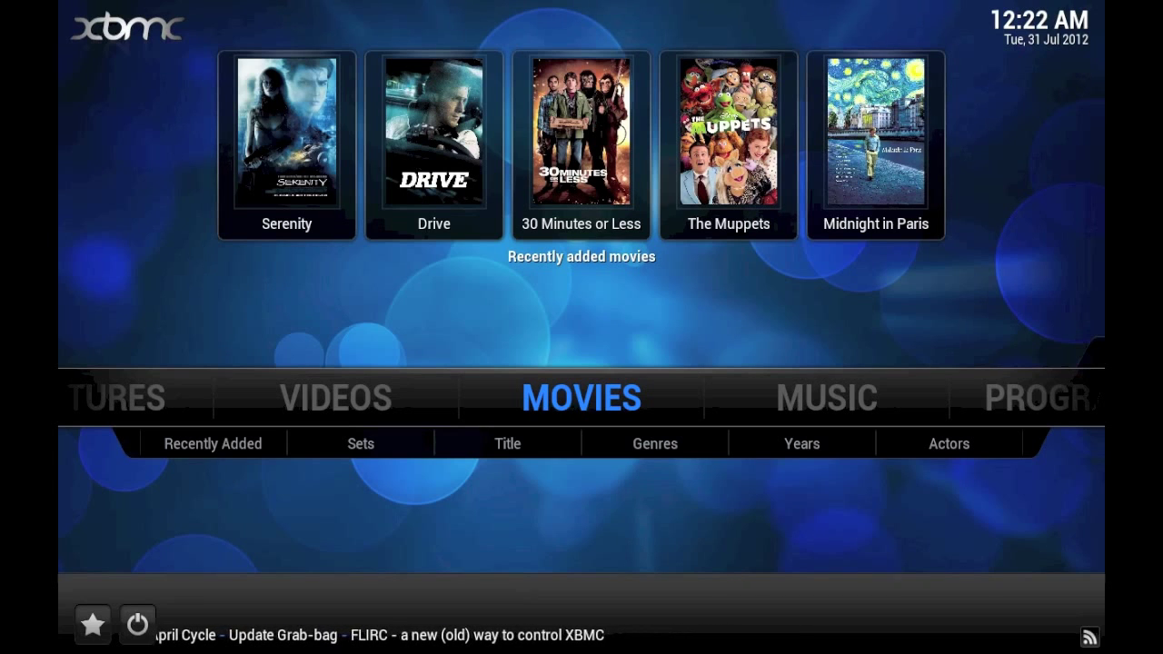
key(Left)
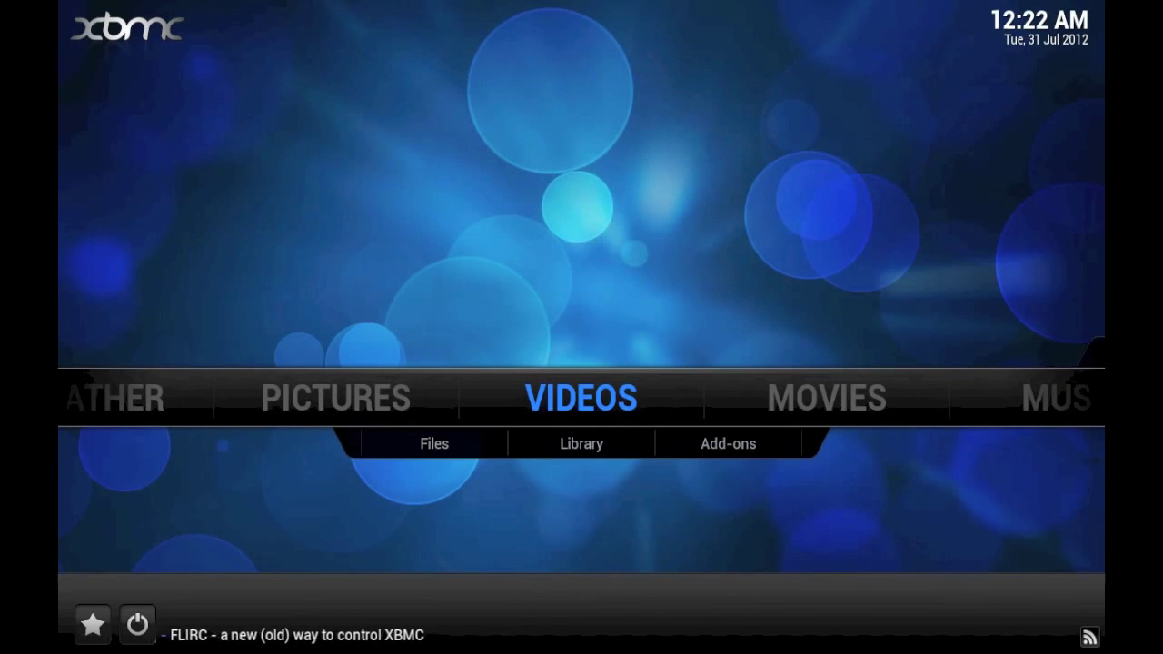
key(Right)
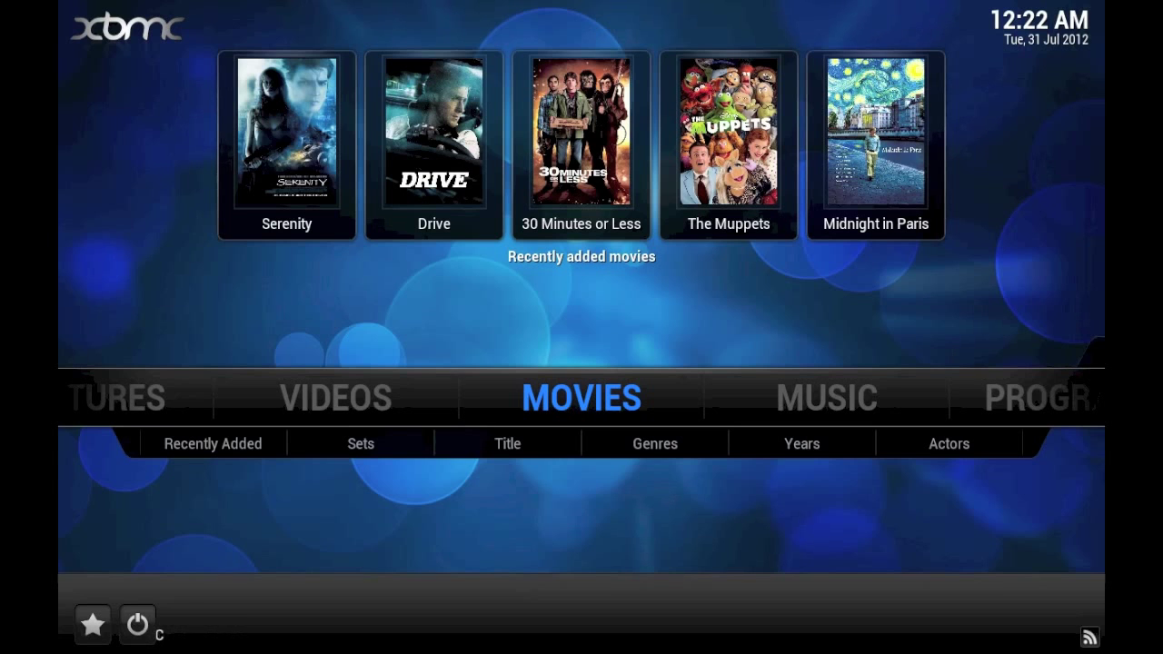
Step: Open the Movies library by title and look through its collections and individual movies down to The Best of Borat
key(Return)
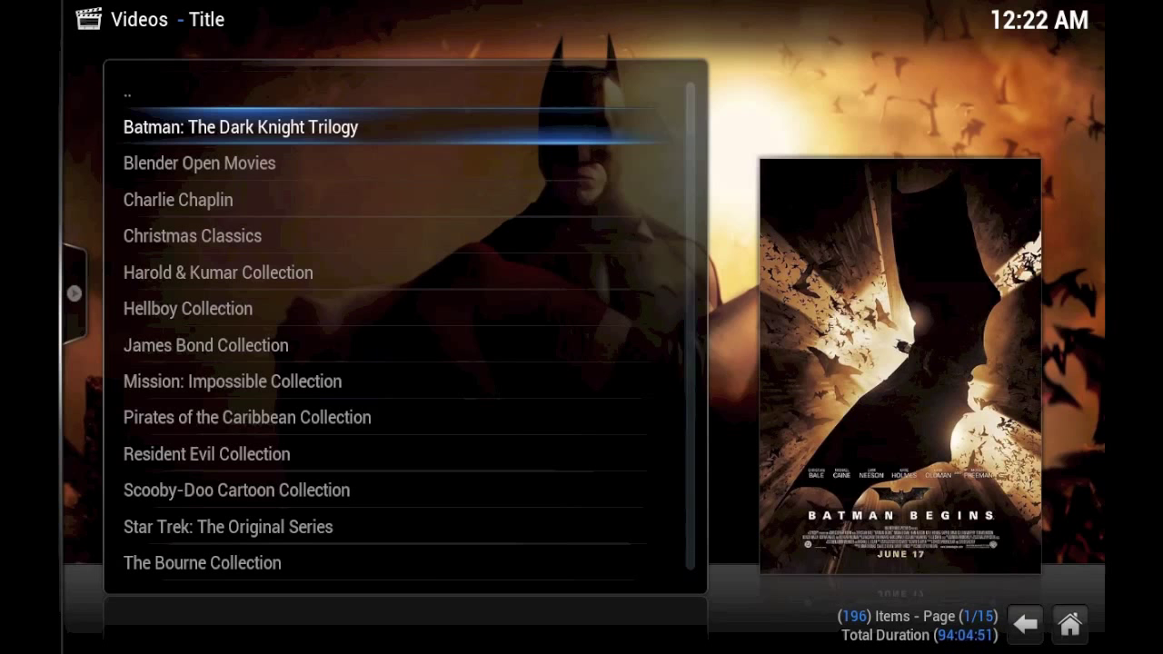
key(Down)
key(Down)
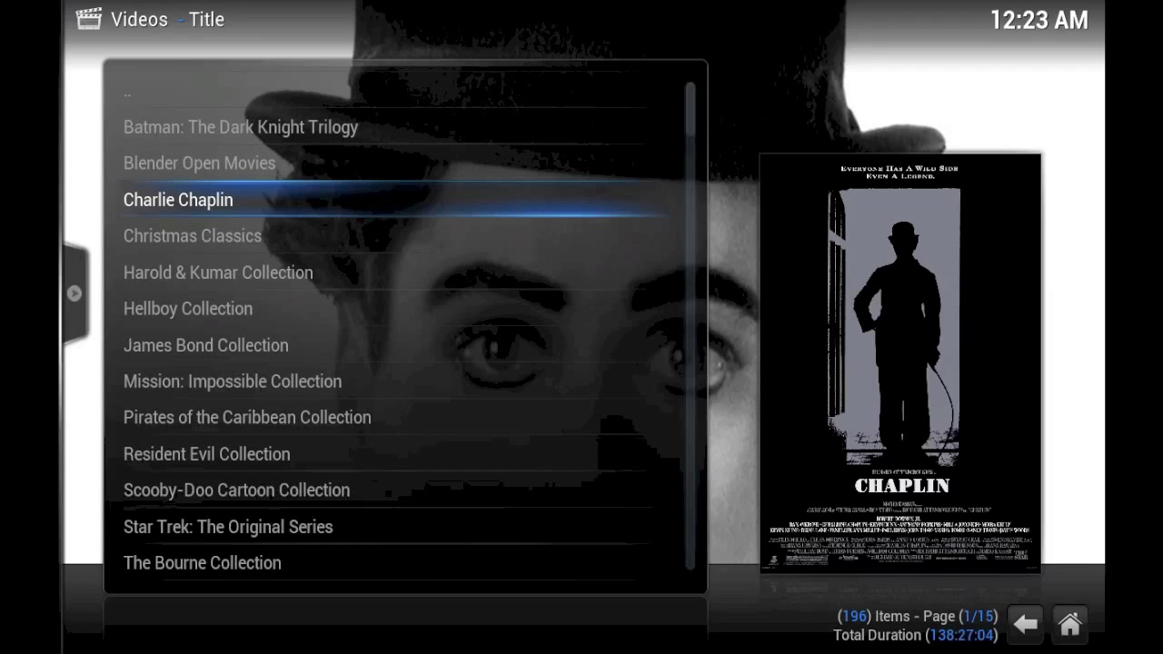
key(Down)
key(Down)
key(Down)
key(Down)
key(Down)
key(Down)
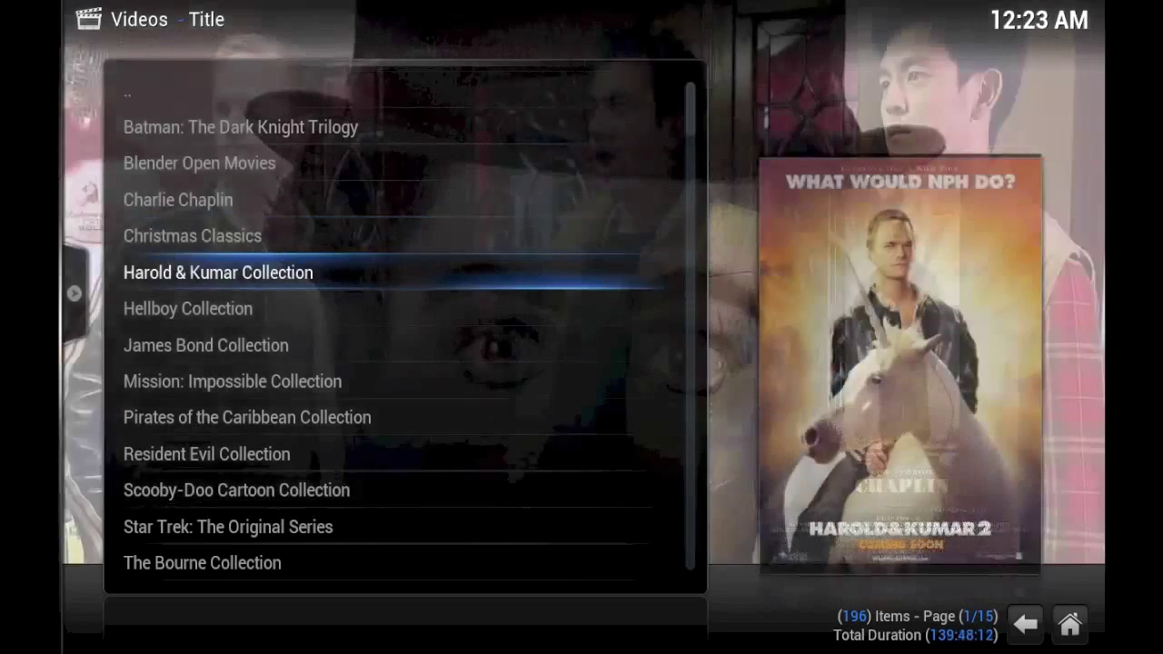
key(Down)
key(Down)
key(Down)
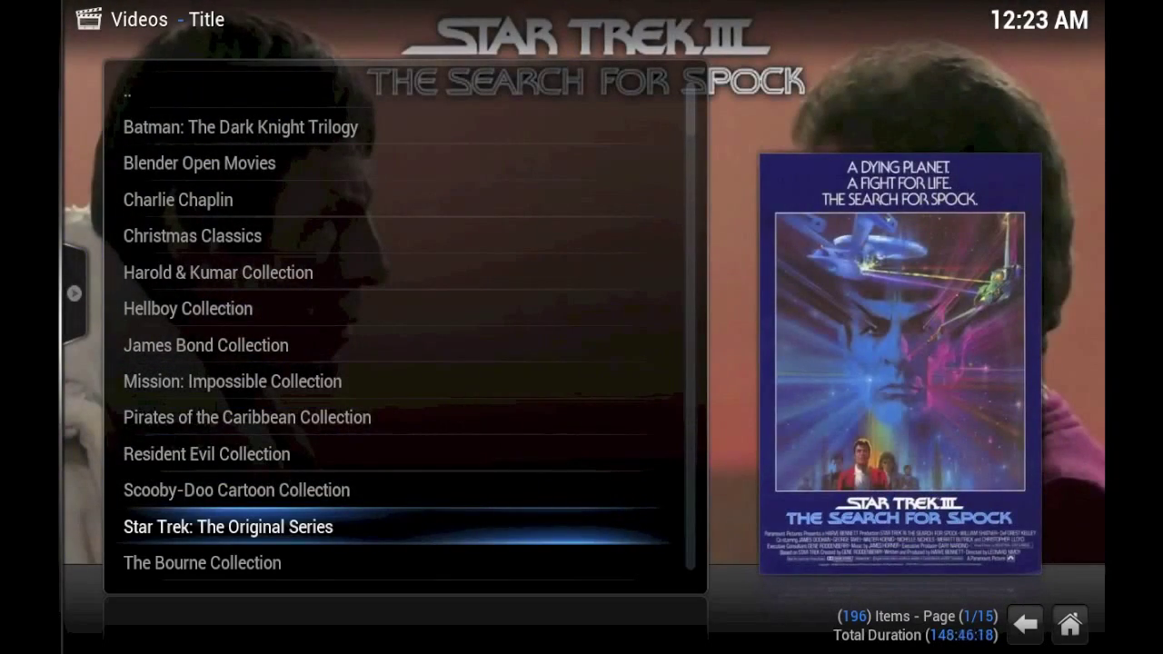
key(Down)
key(Down)
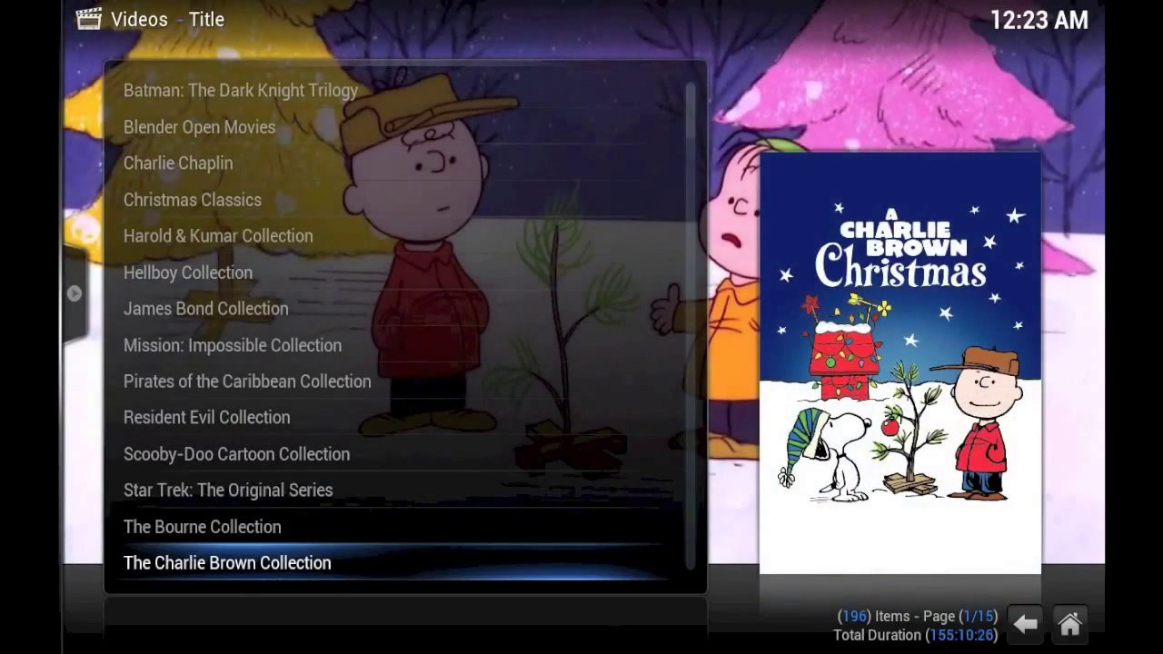
key(Down)
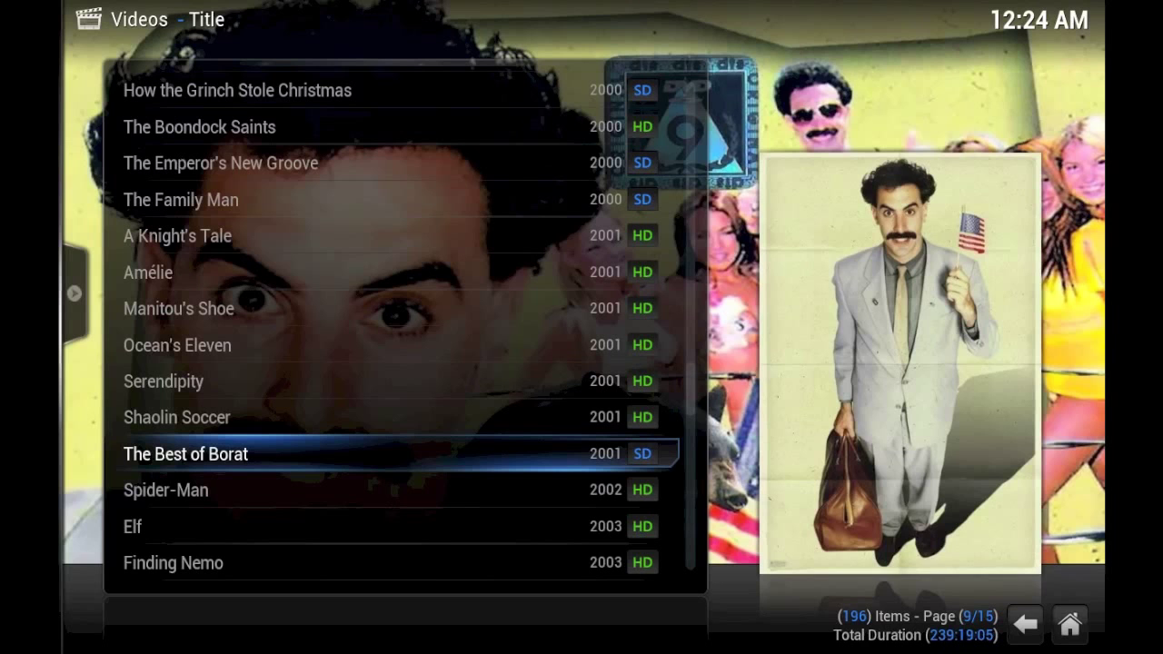
Step: Open the movie information for The Best of Borat and refresh it to look up other matches
key(i)
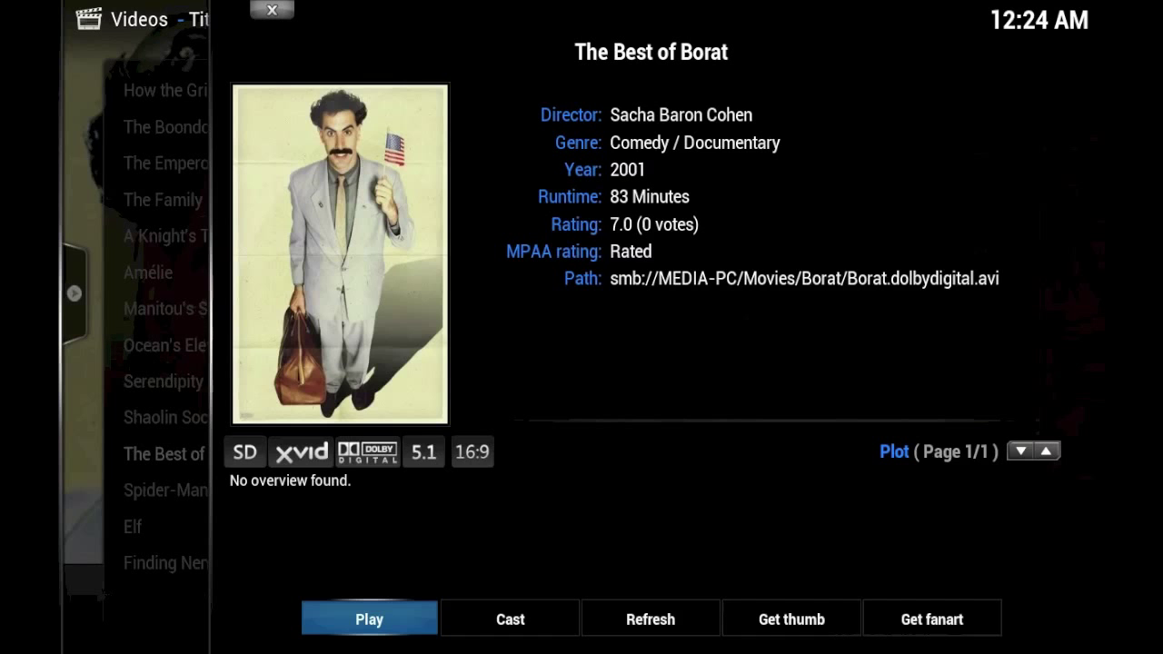
key(Right)
key(Right)
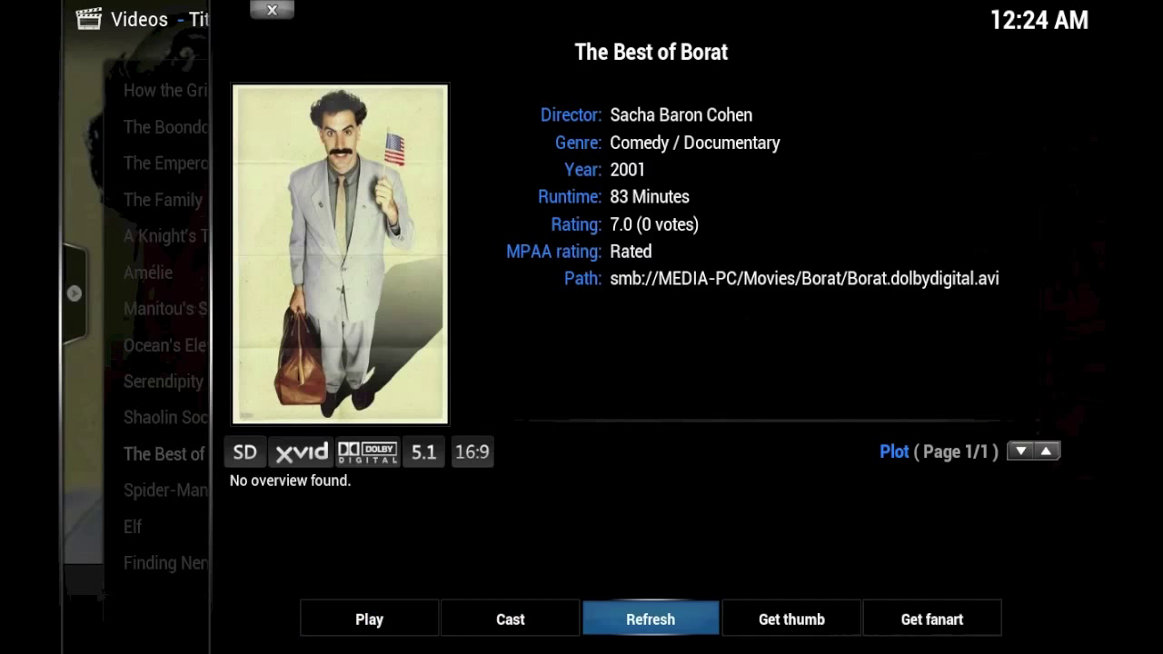
key(Return)
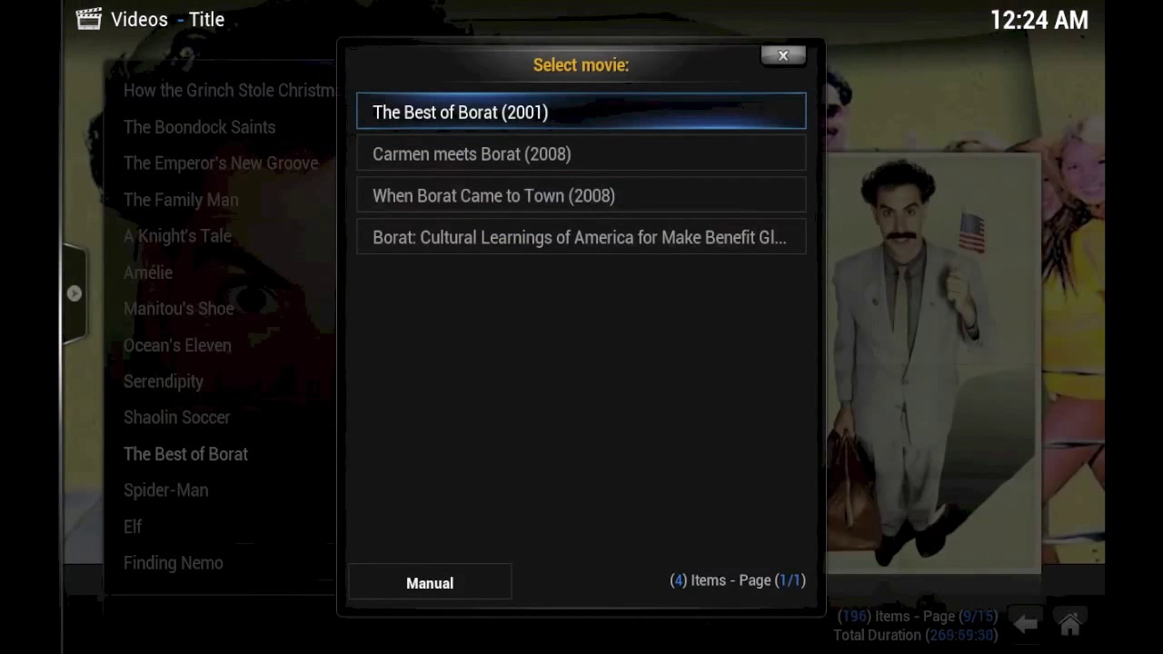
Step: Choose Borat: Cultural Learnings of America for Make Benefit Glorious Nation of Kazakhstan as the match and close the movie information
key(Down)
key(Down)
key(Down)
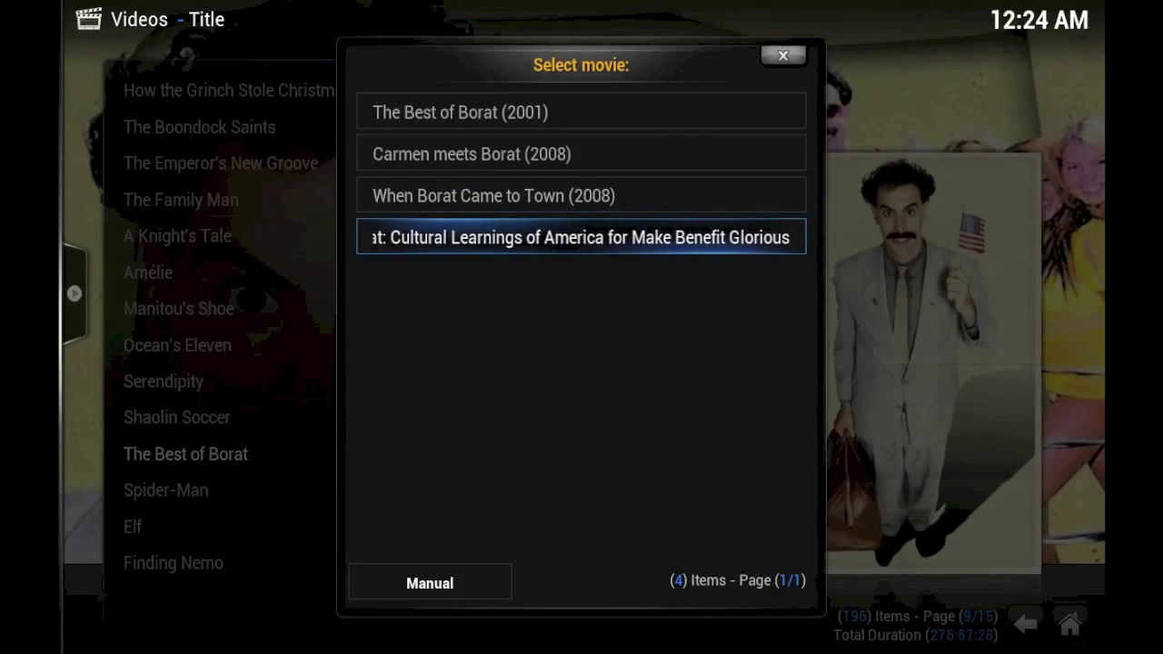
key(Return)
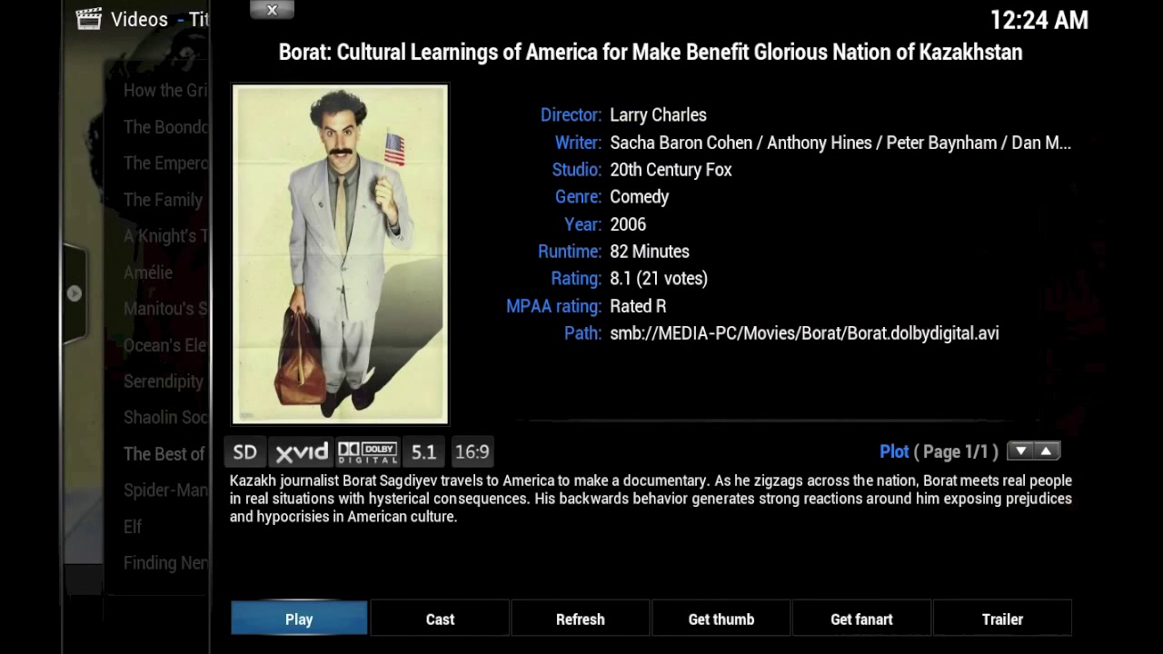
key(Escape)
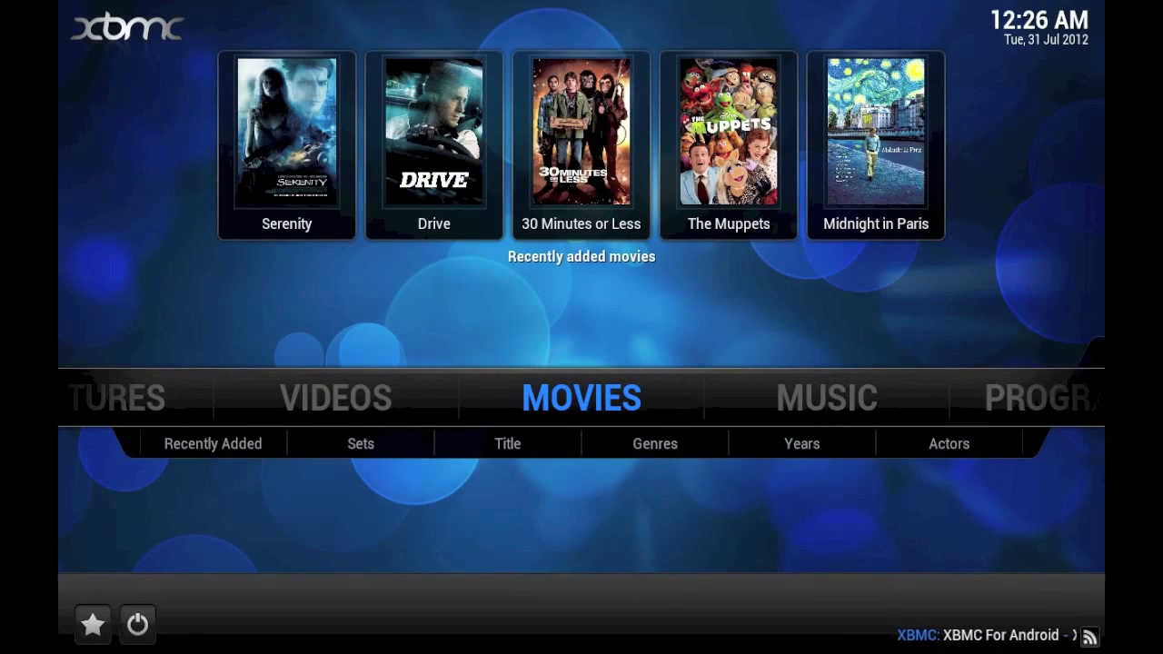
Step: Start adding another video source from the Videos file list and browse for its location
key(Left)
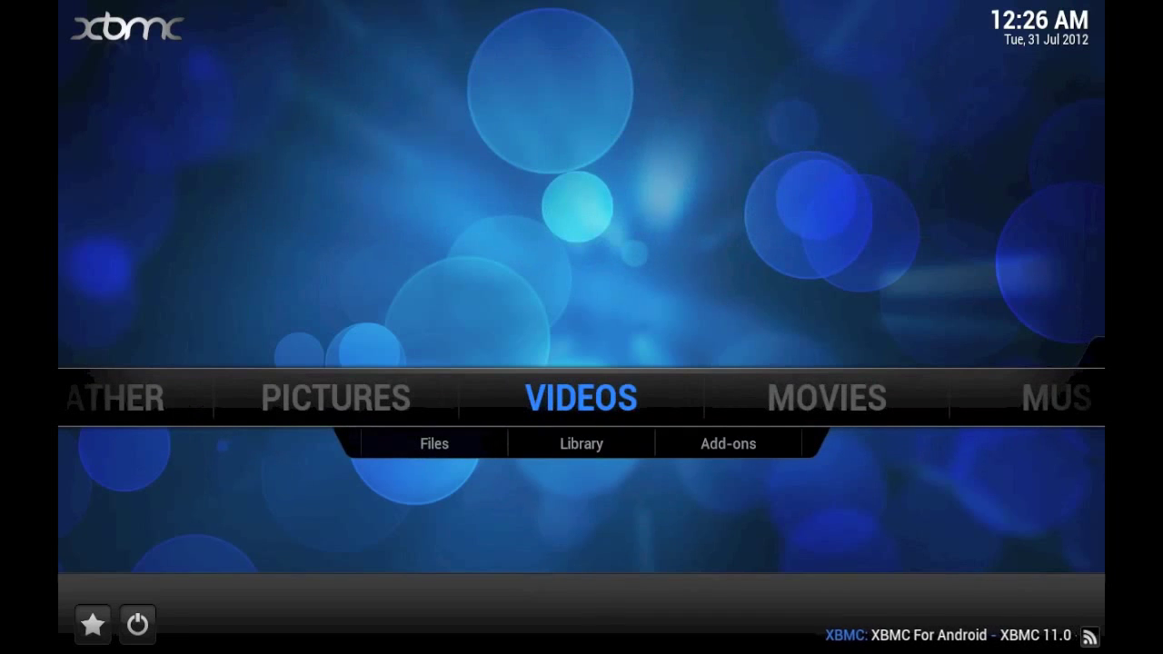
key(Down)
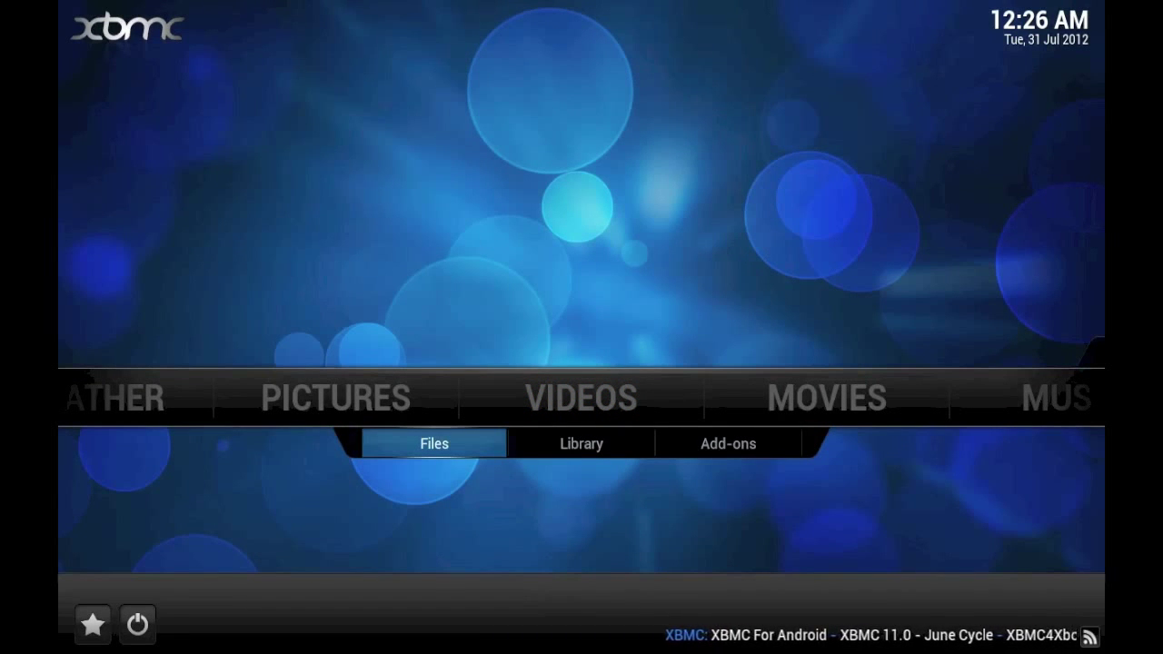
key(Return)
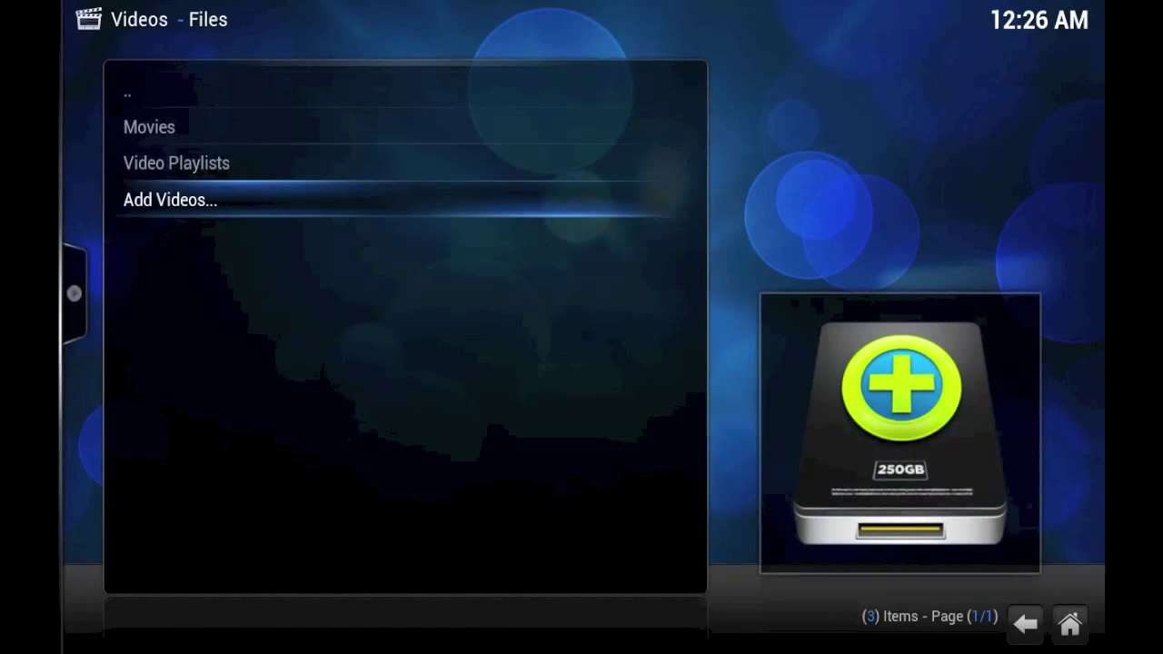
key(Return)
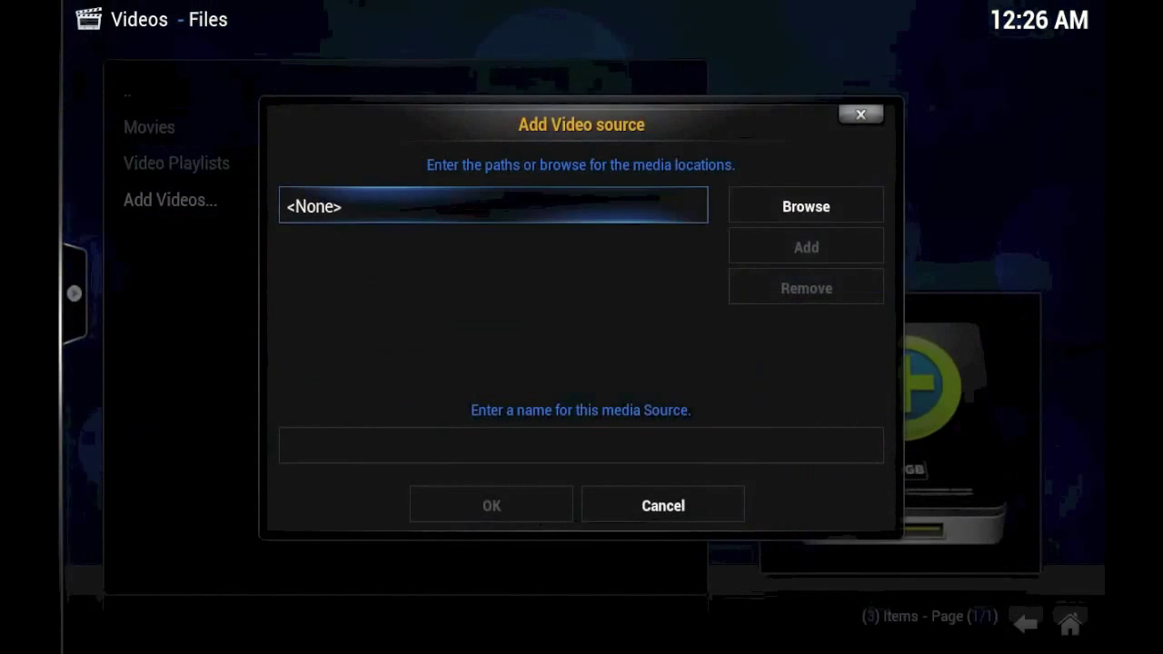
key(Right)
key(Return)
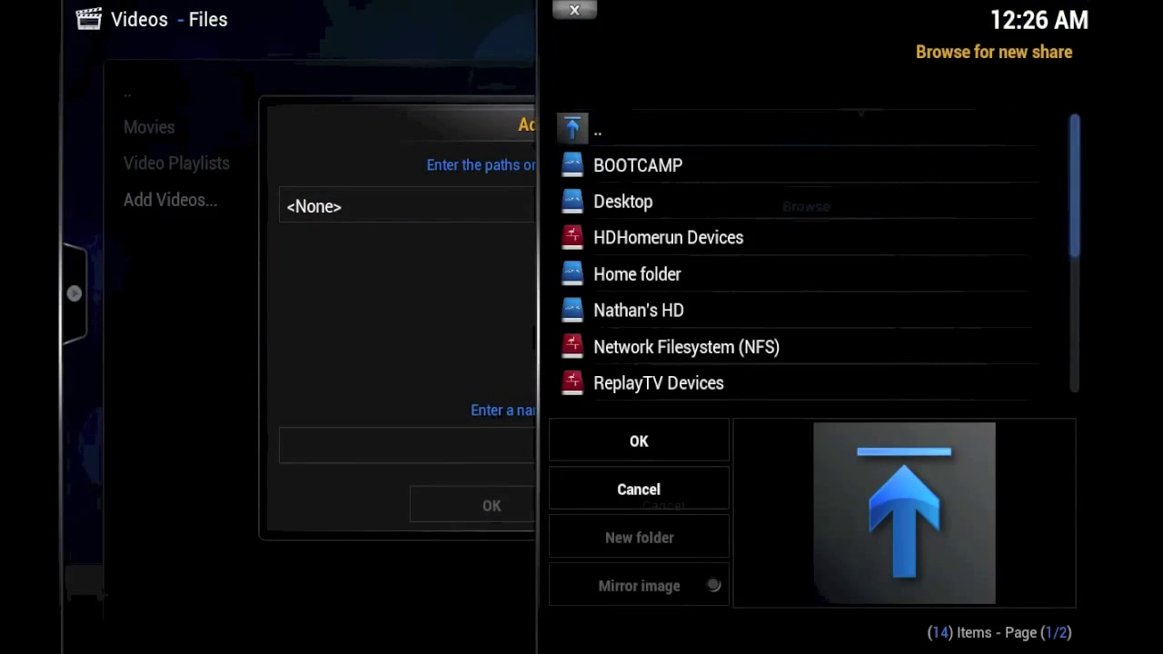
Step: Navigate through Windows network (SMB) to the shared folders of MEDIA-PC
key(Up)
key(Up)
key(Up)
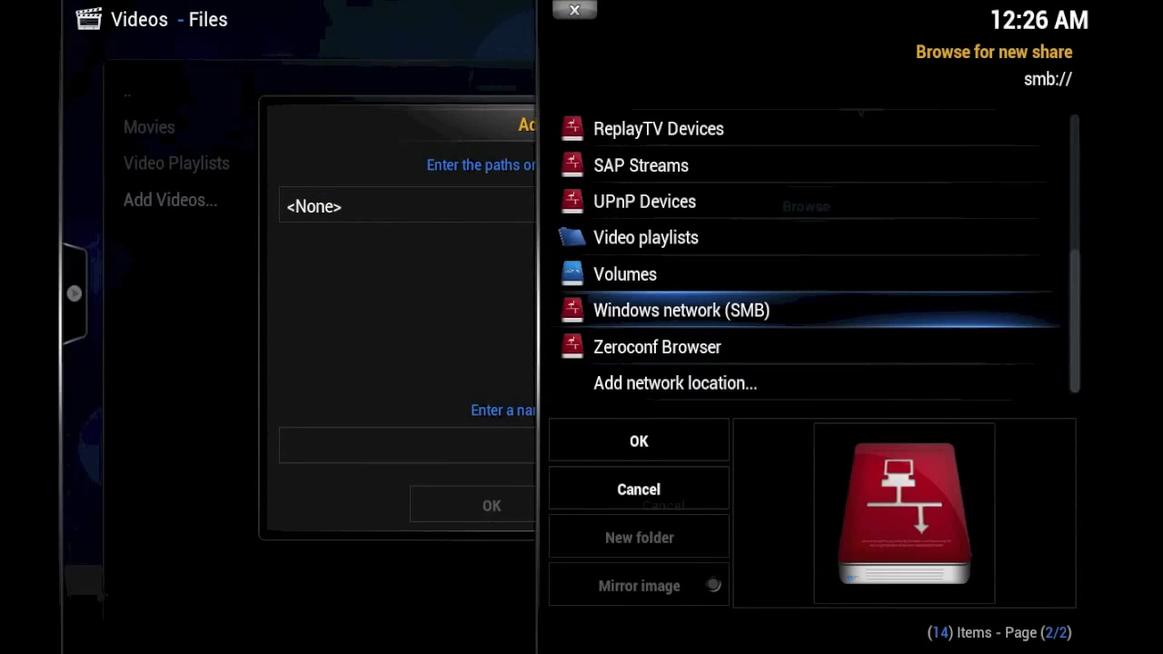
key(Return)
key(Down)
key(Return)
key(Down)
key(Return)
Step: Select the Television folder on MEDIA-PC as the path of the new video source
key(Down)
key(Down)
key(Down)
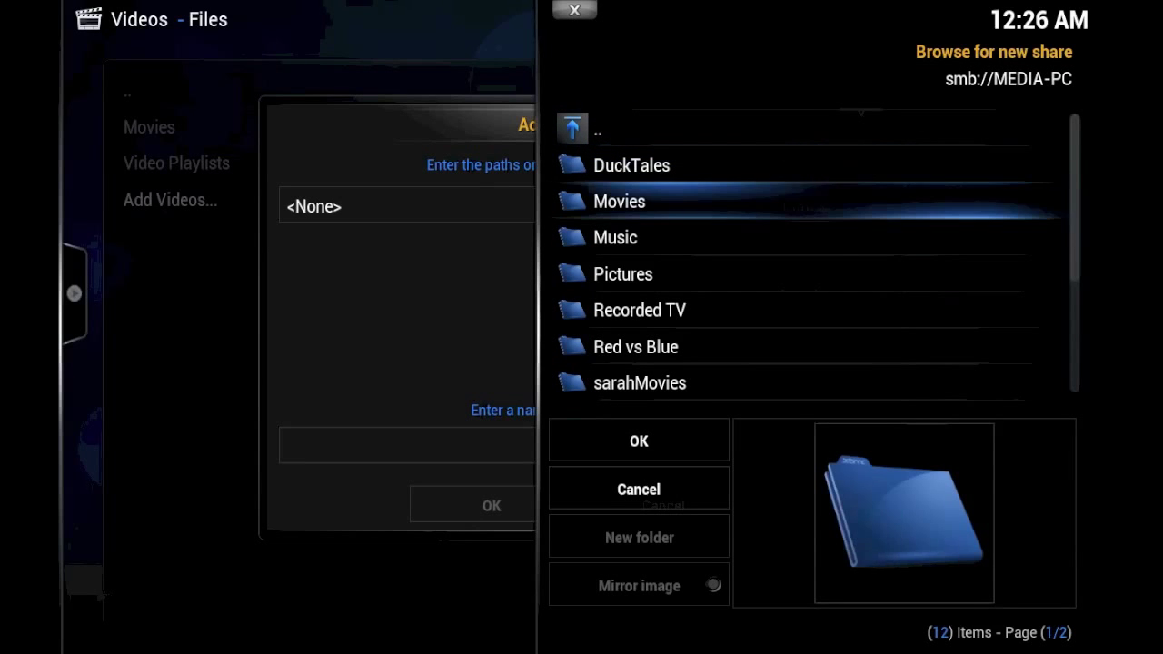
key(Up)
key(Up)
key(Up)
key(Up)
key(Up)
key(Up)
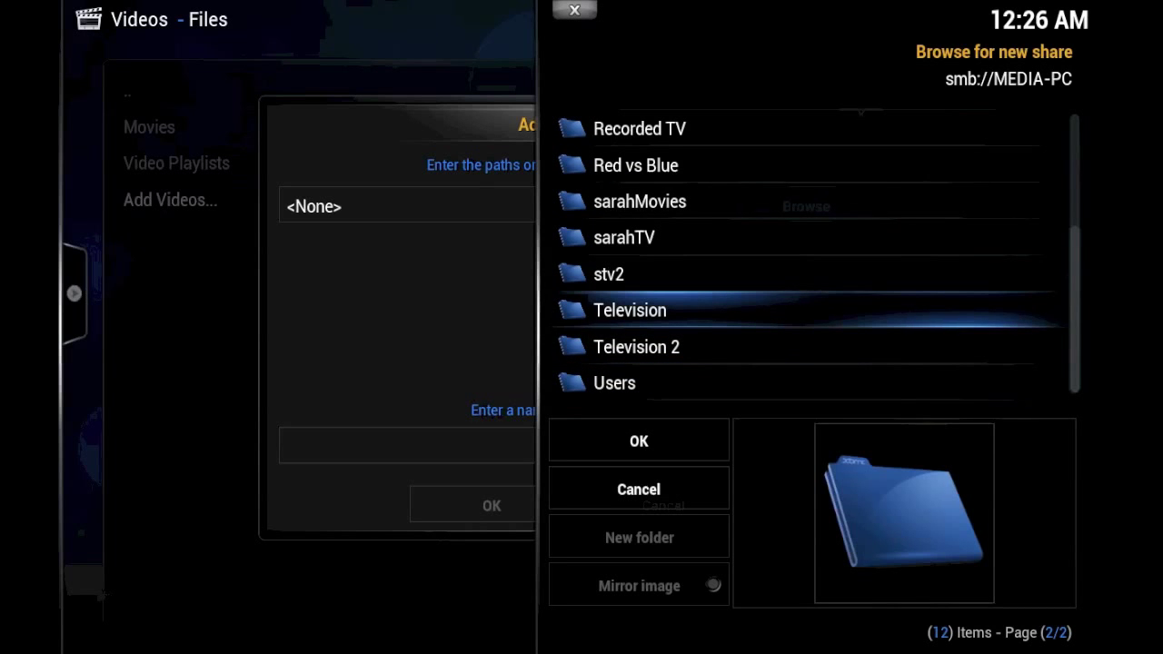
key(Return)
key(Left)
key(Return)
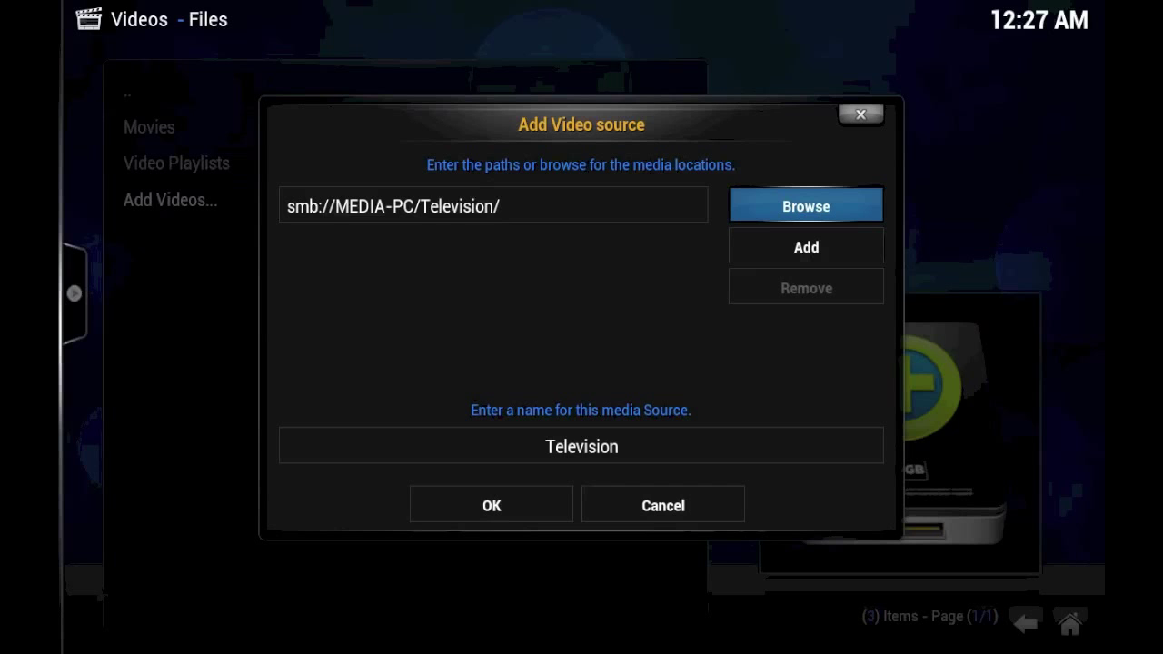
Step: Add a second path entry to the Television source and browse for its location
key(Down)
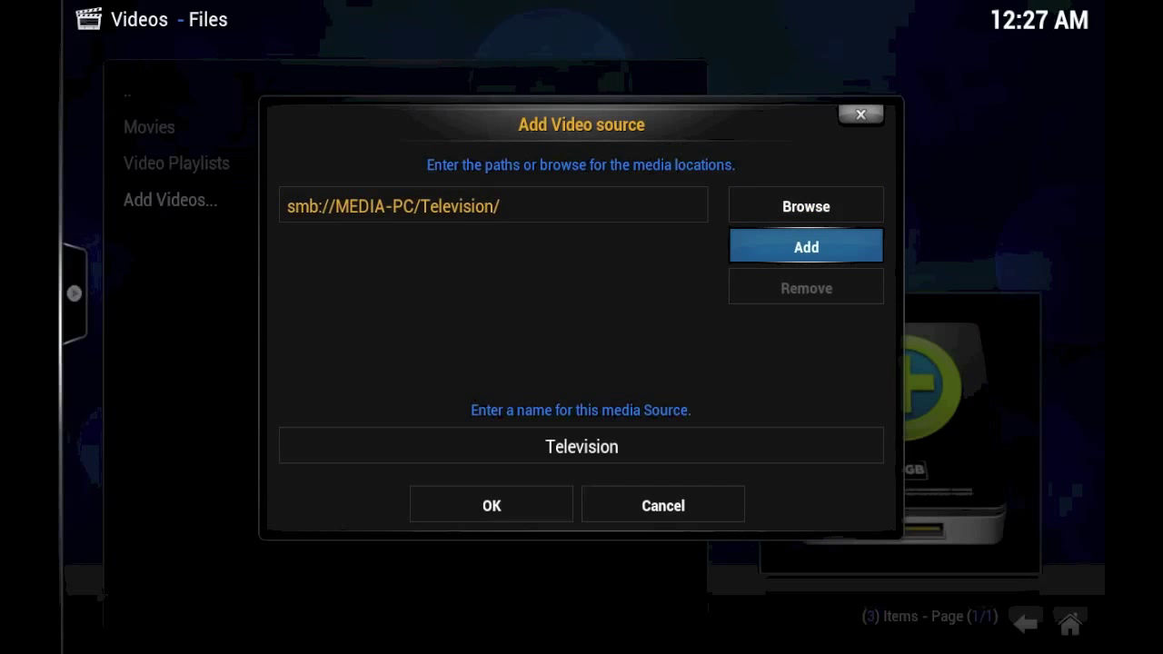
key(Return)
key(Up)
key(Return)
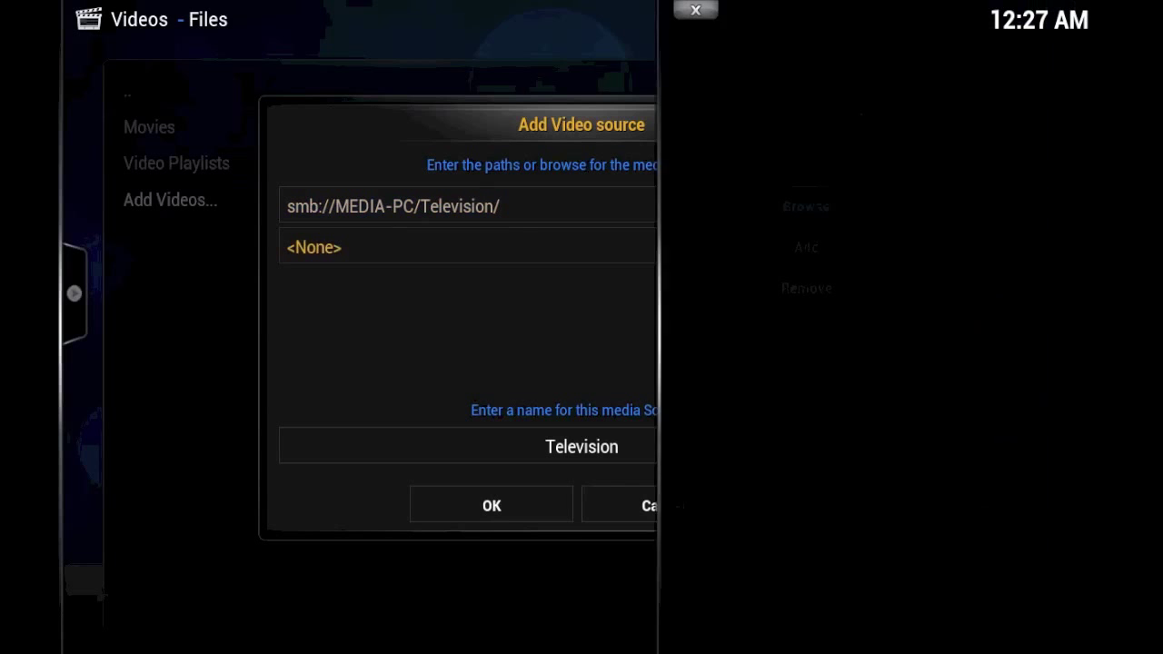
Step: Find the MEDIA-PC shares on Windows network (SMB) again for the second path
key(Up)
key(Up)
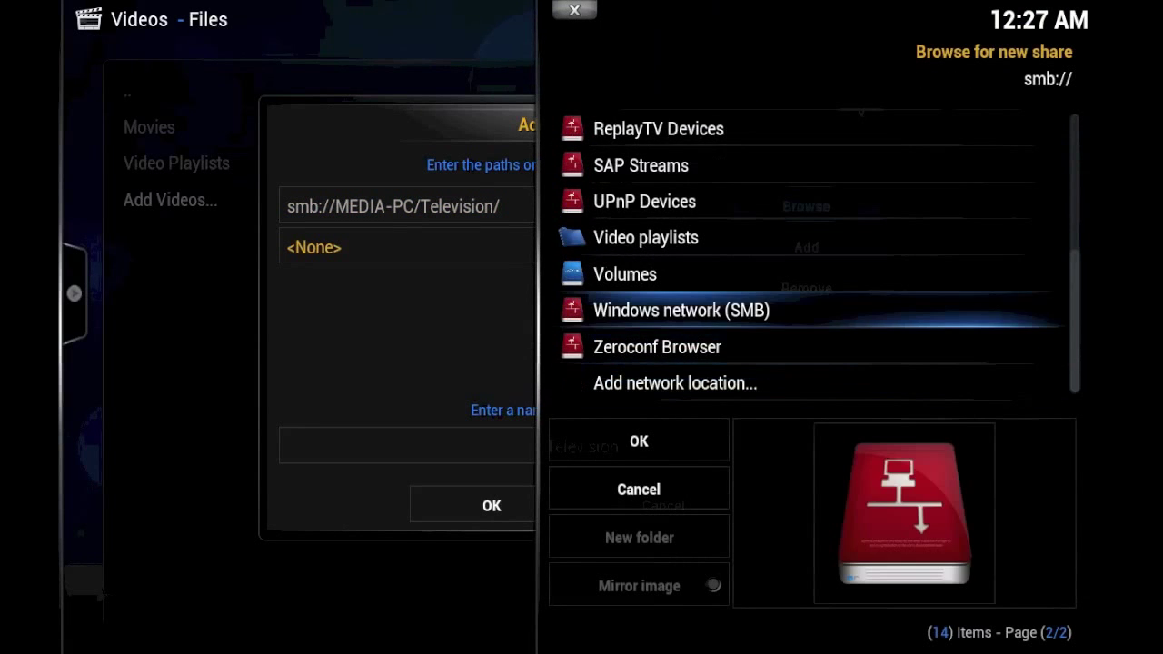
key(Return)
key(Down)
key(Return)
key(Down)
key(Return)
Step: Select the Television 2 folder as the second path of the source
key(Up)
key(Up)
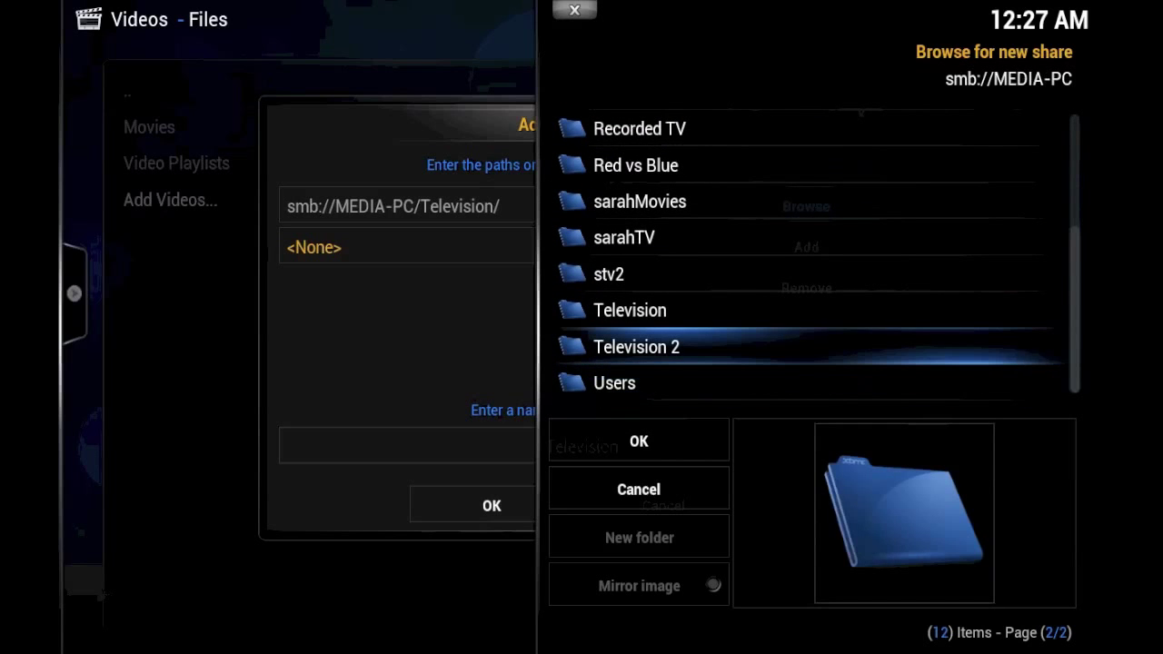
key(Return)
key(Left)
key(Return)
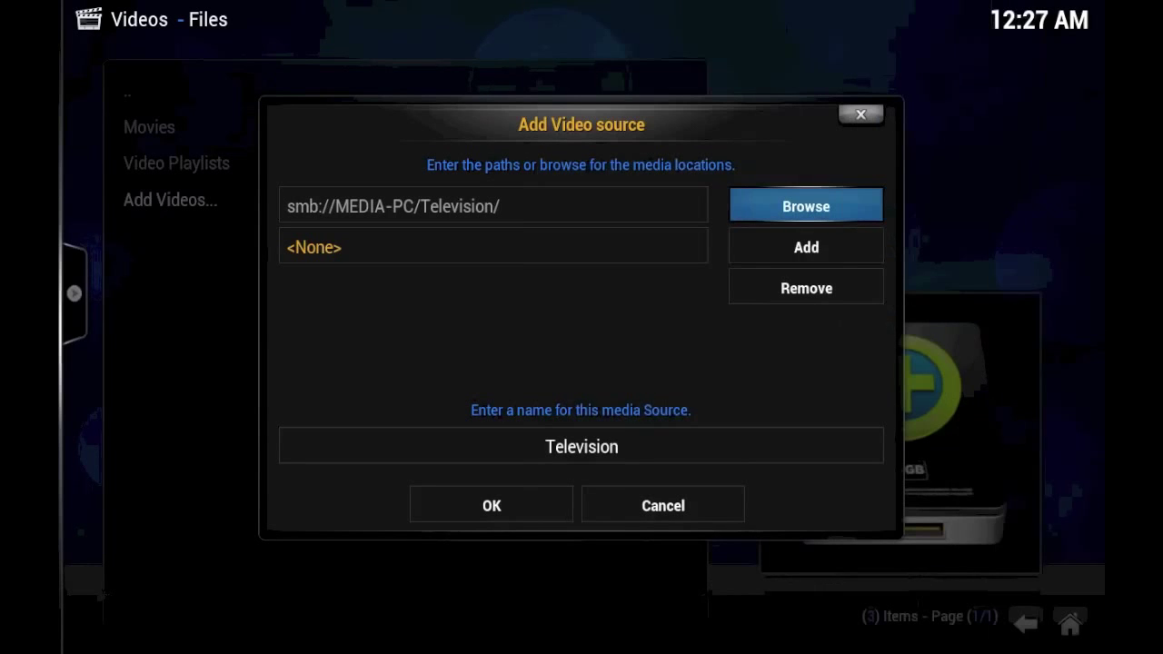
key(Left)
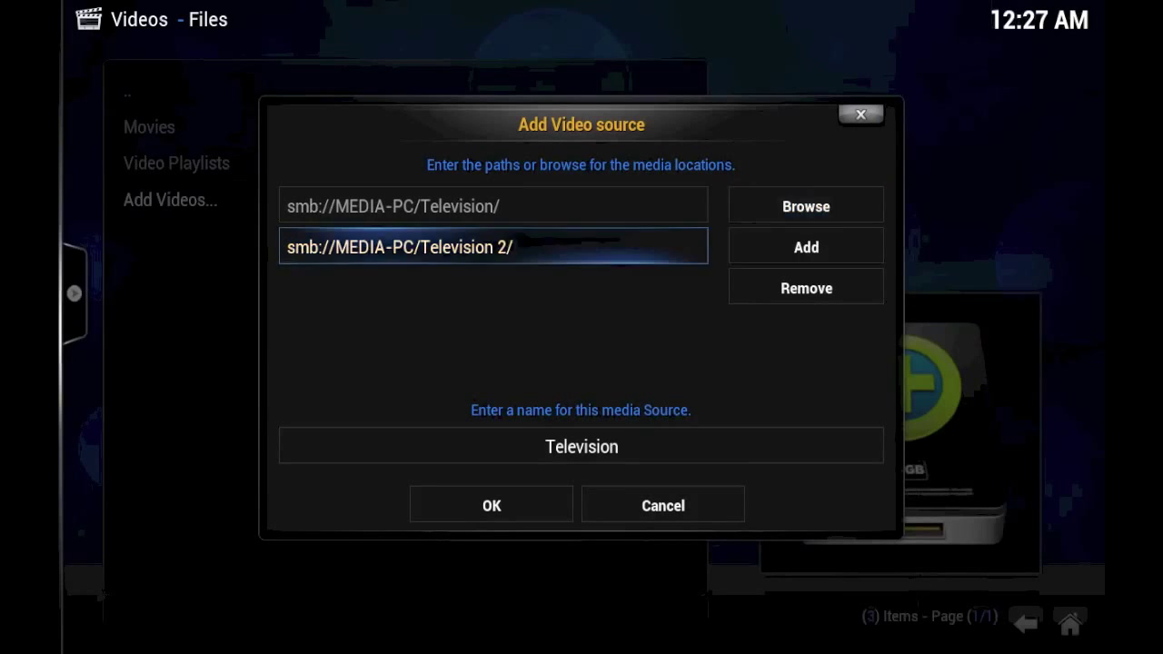
Step: Check the two media locations, keep the source name Television and confirm the new video source
key(Up)
key(Down)
key(Up)
key(Down)
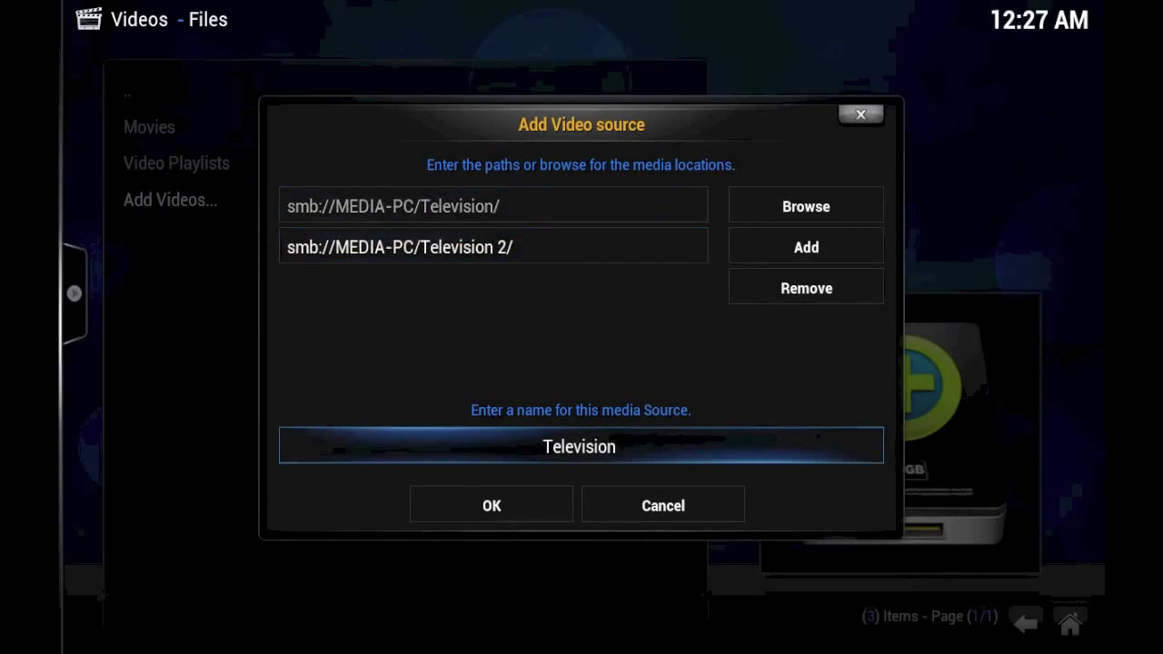
key(Down)
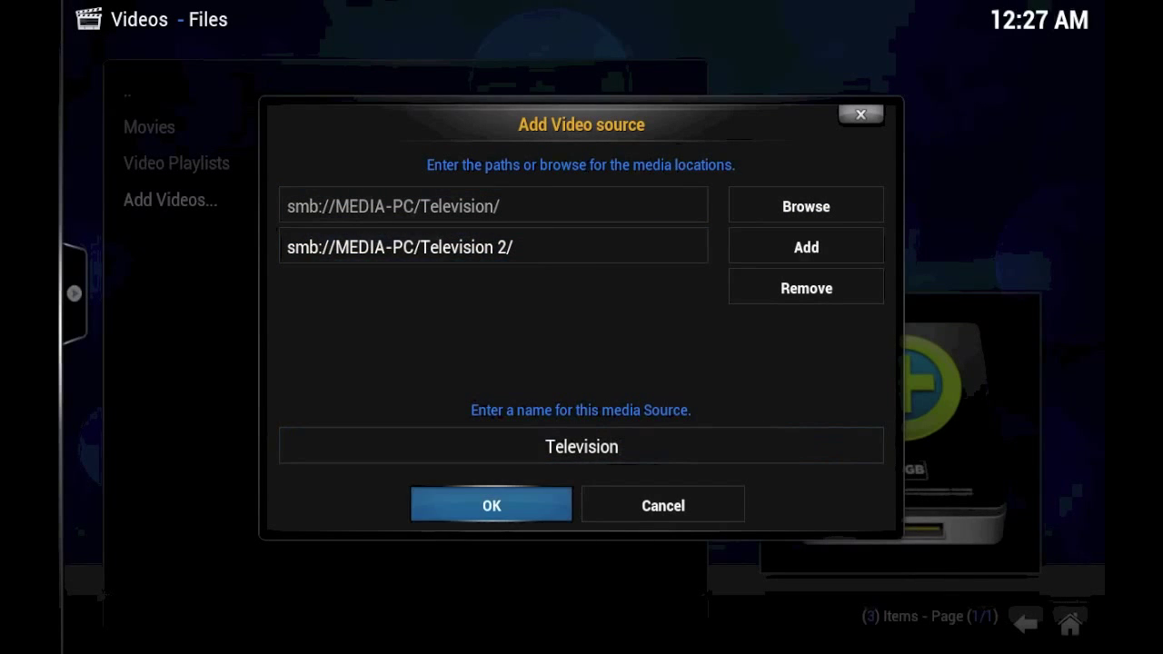
key(Return)
Step: Set the directory's content to TV shows with The TVDB as scraper, leave both scanning options off and confirm
key(Right)
key(Right)
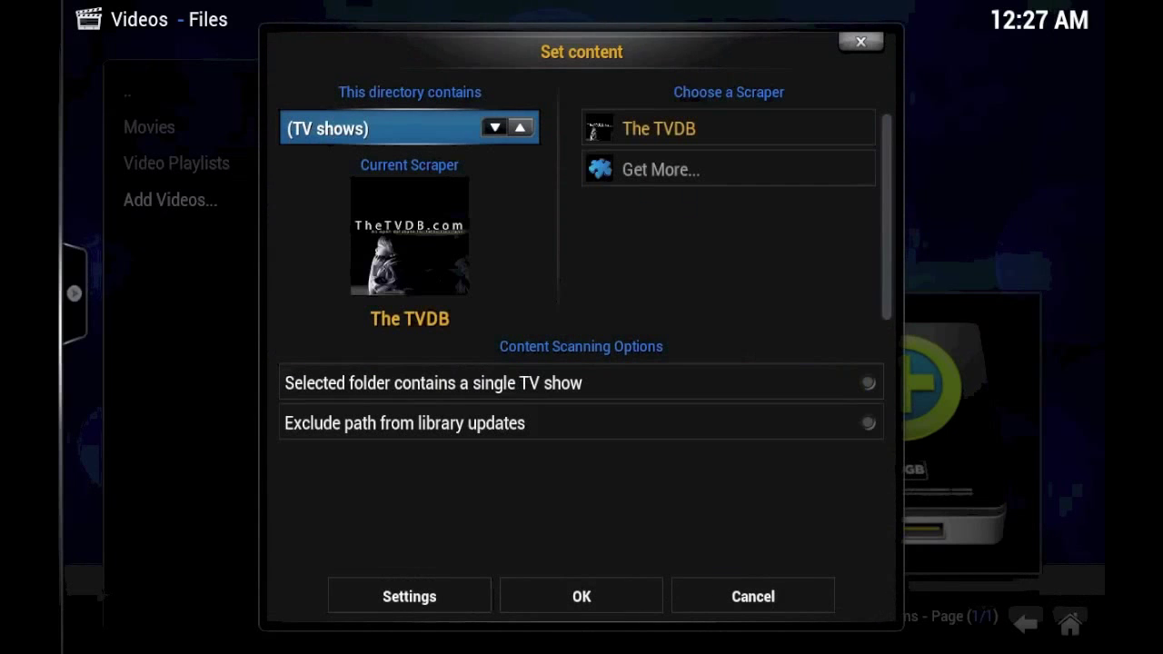
key(Down)
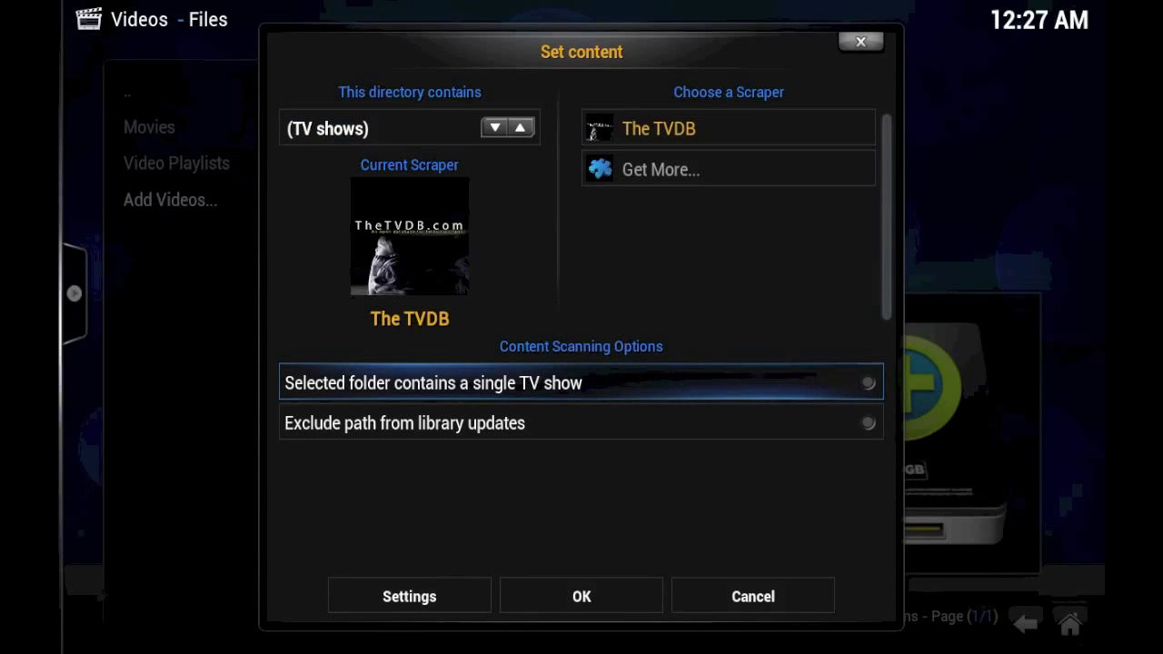
key(Down)
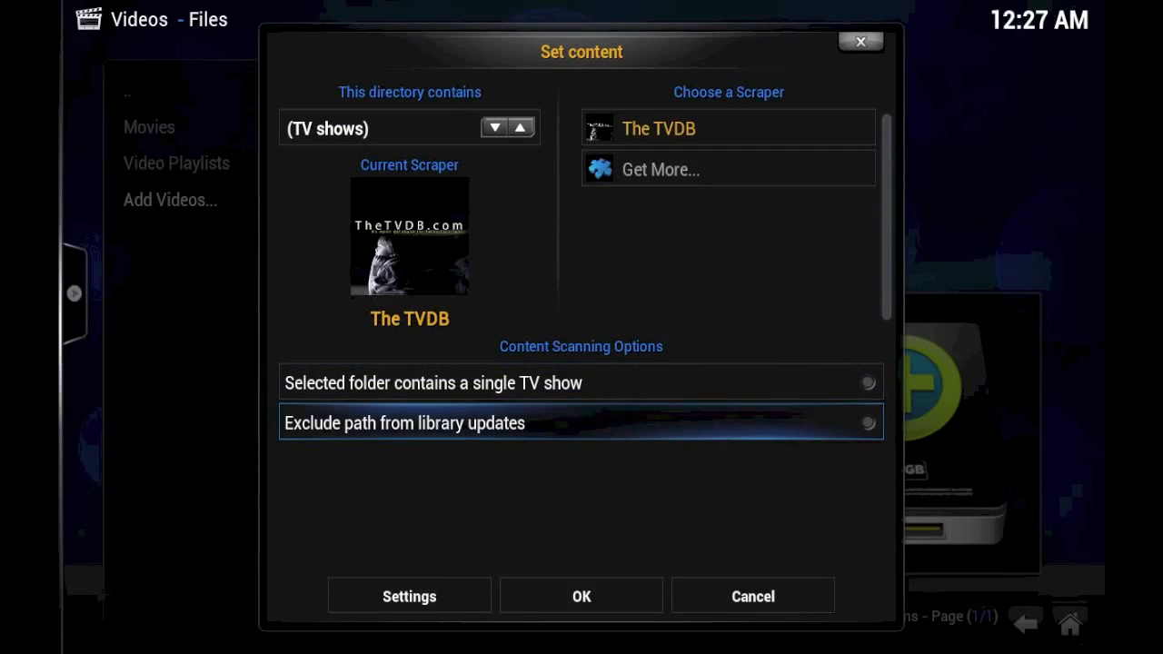
key(Down)
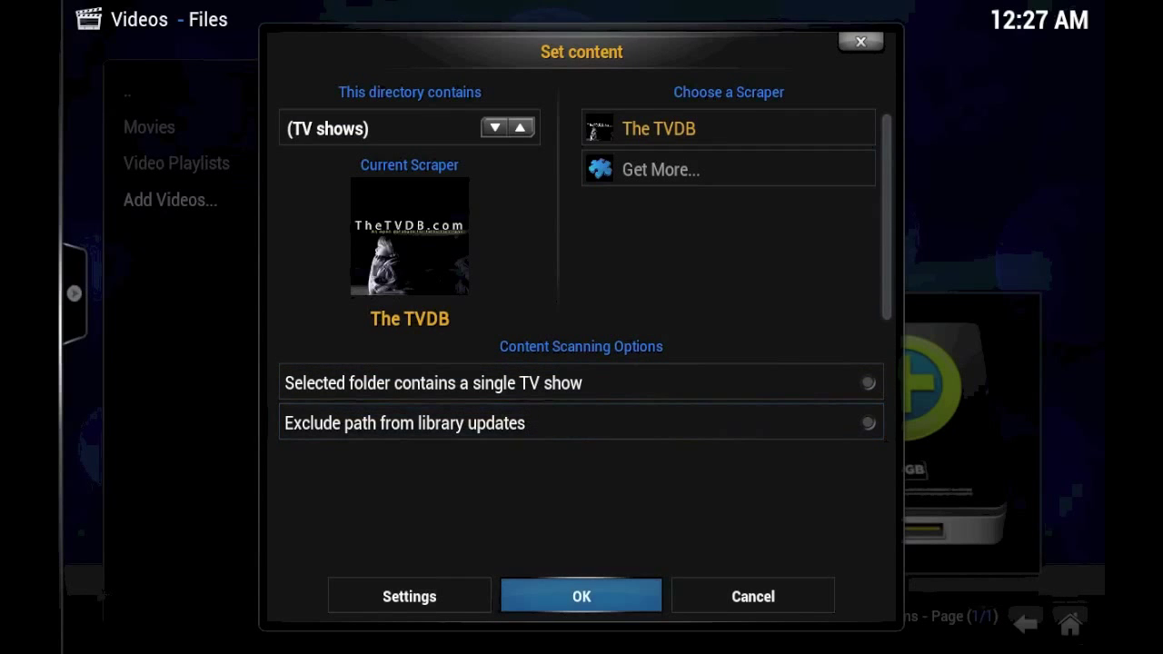
key(Return)
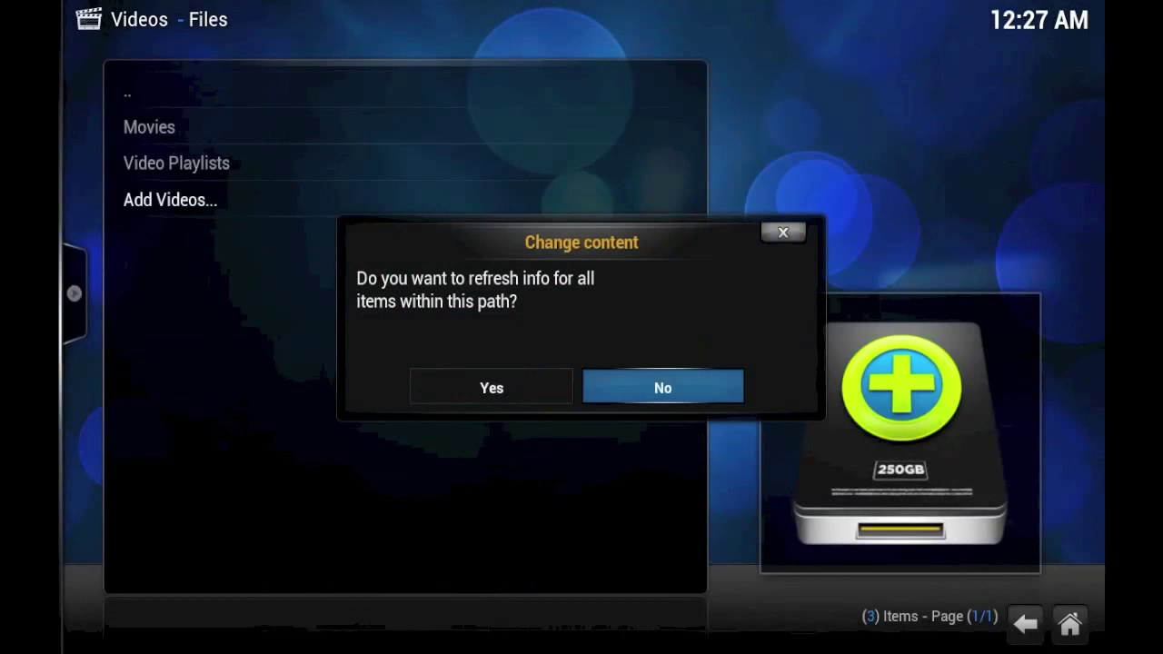
Step: Accept refreshing the info for all items within the new path, check the Television source and return to the home screen
key(Left)
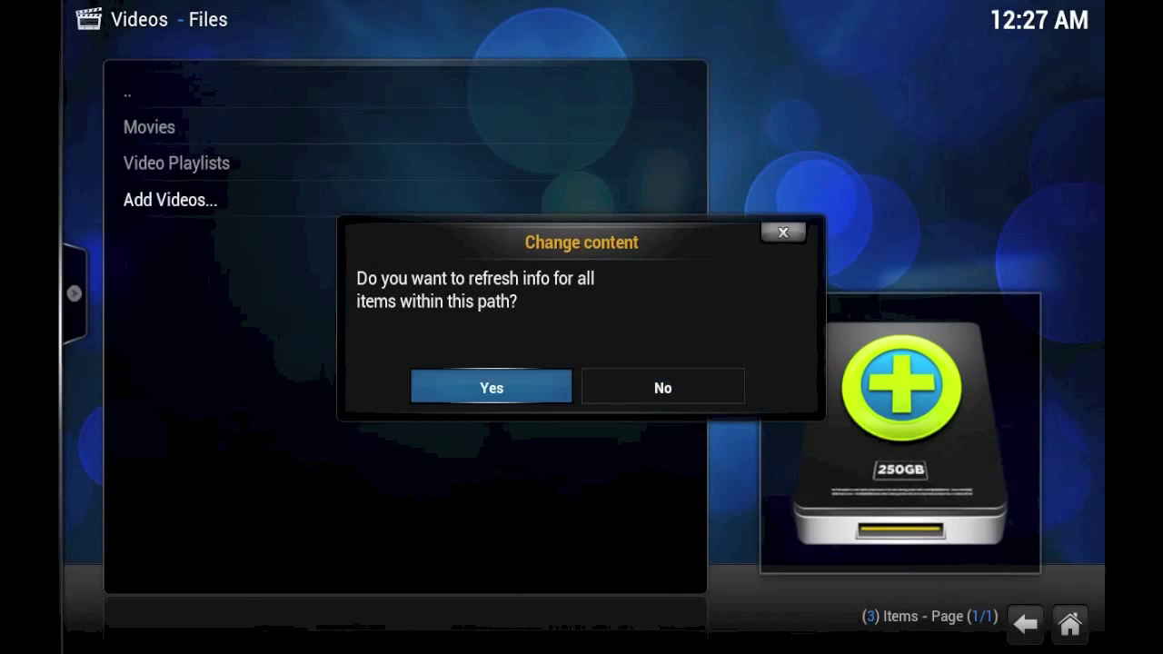
key(Return)
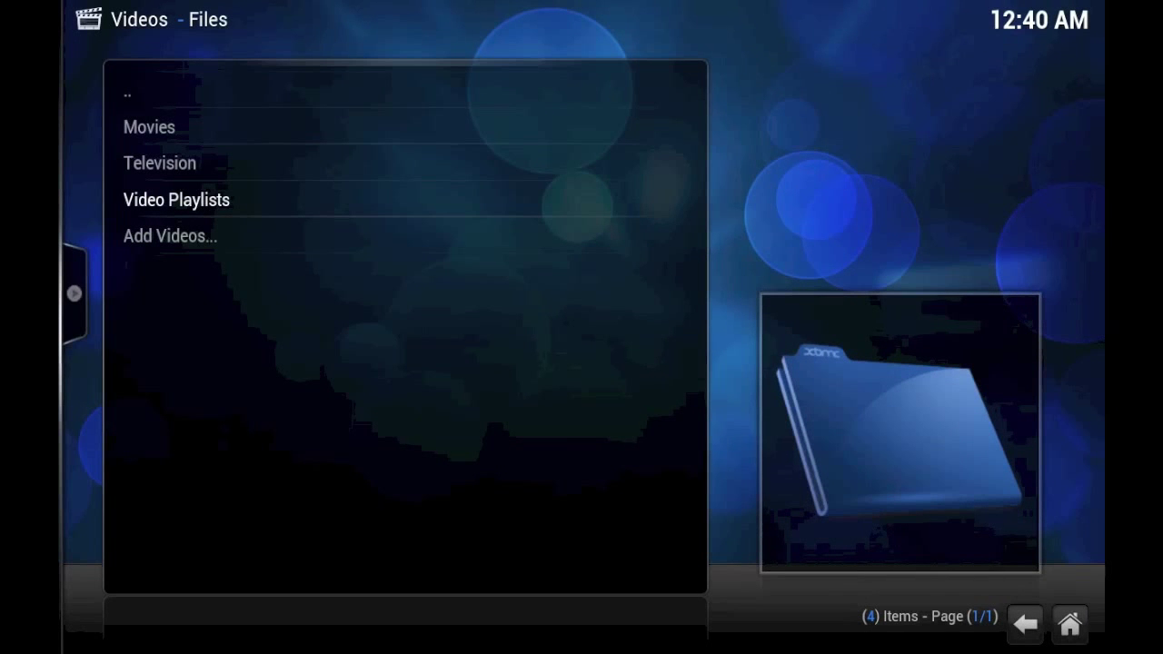
click(160, 163)
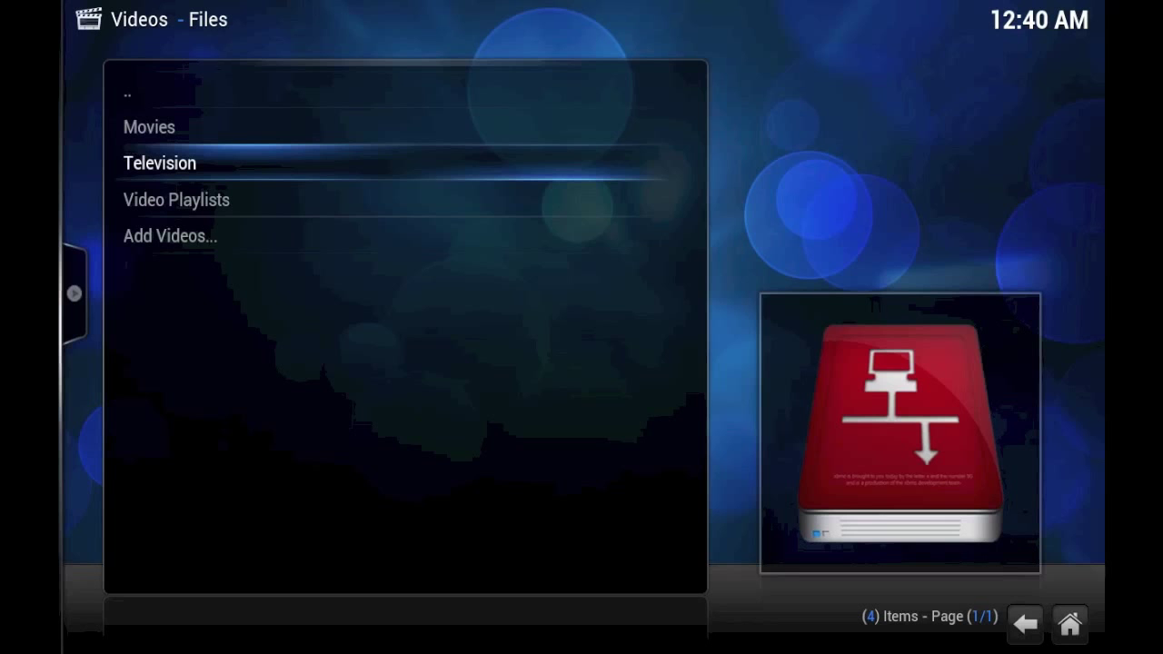
key(Escape)
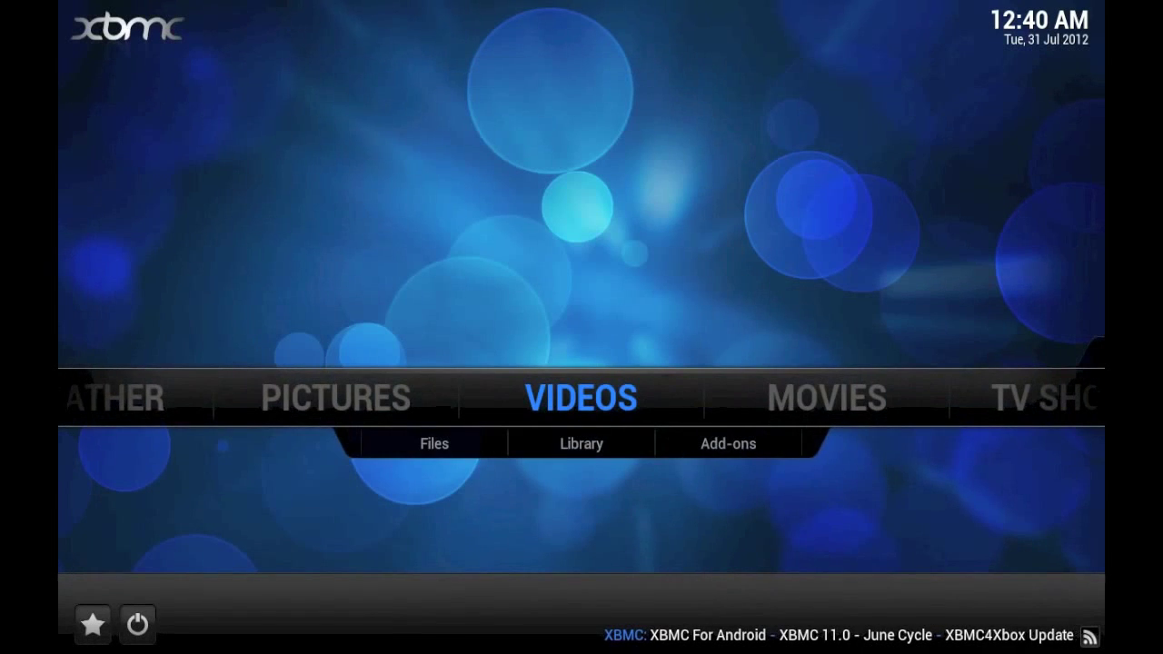
Step: Open the TV shows library from the home screen
key(Right)
key(Right)
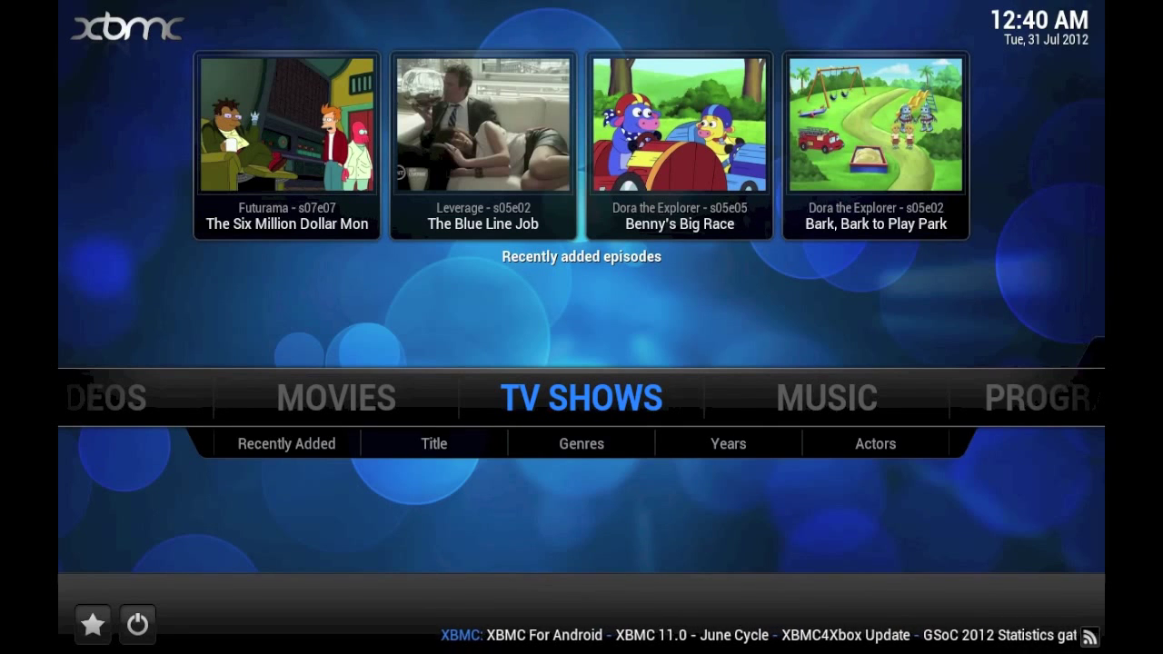
key(Return)
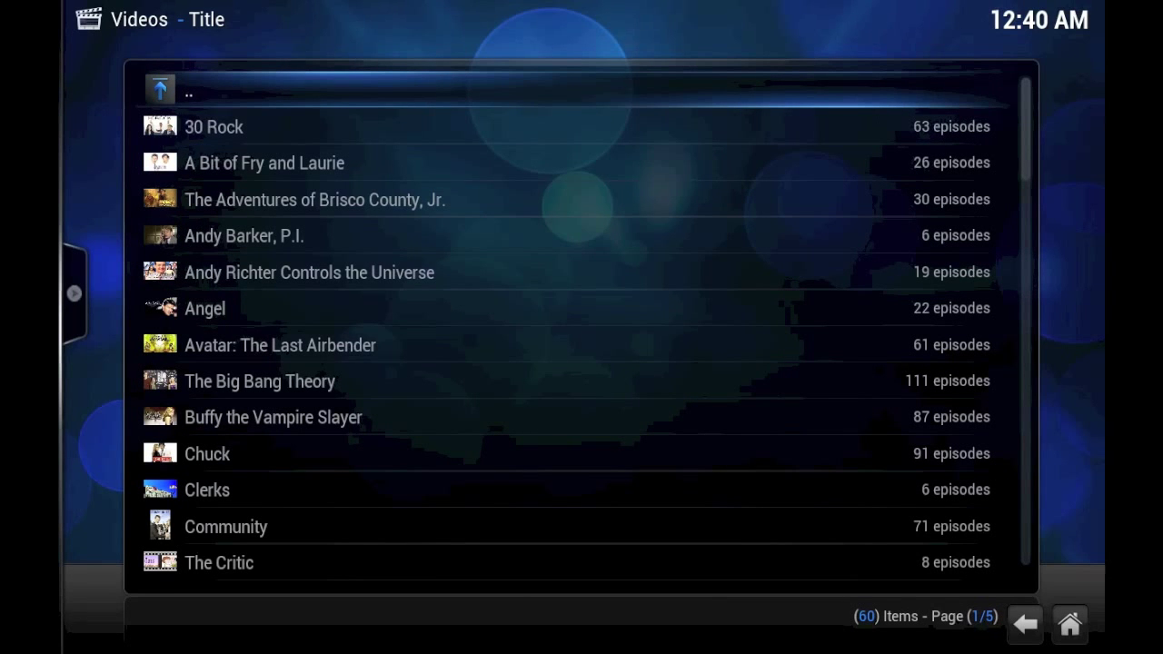
Step: Open Andy Richter Controls the Universe to look at its seasons, and return to the list of shows
key(Down)
key(Down)
key(Down)
key(Down)
key(Down)
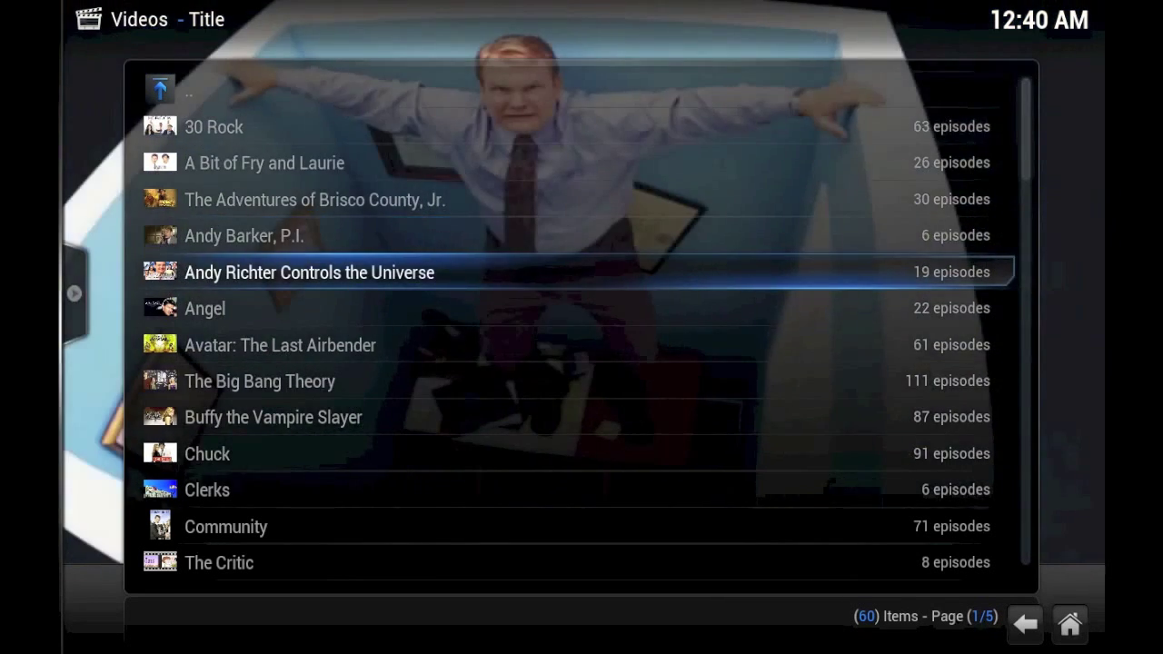
key(Return)
key(Down)
key(Down)
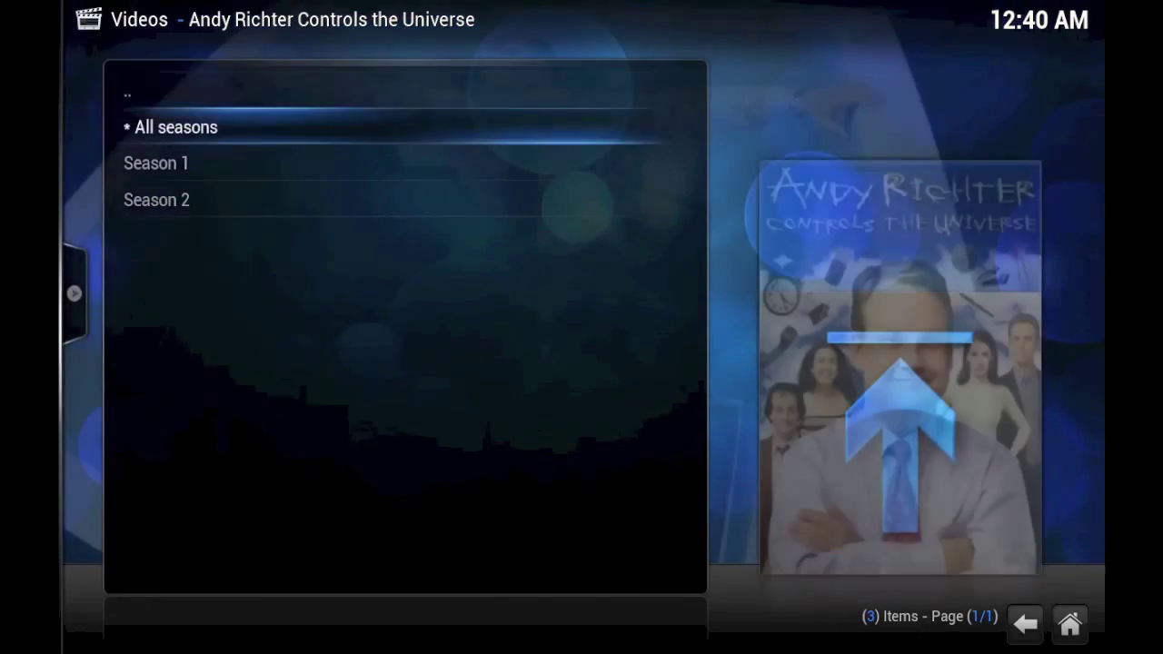
key(Return)
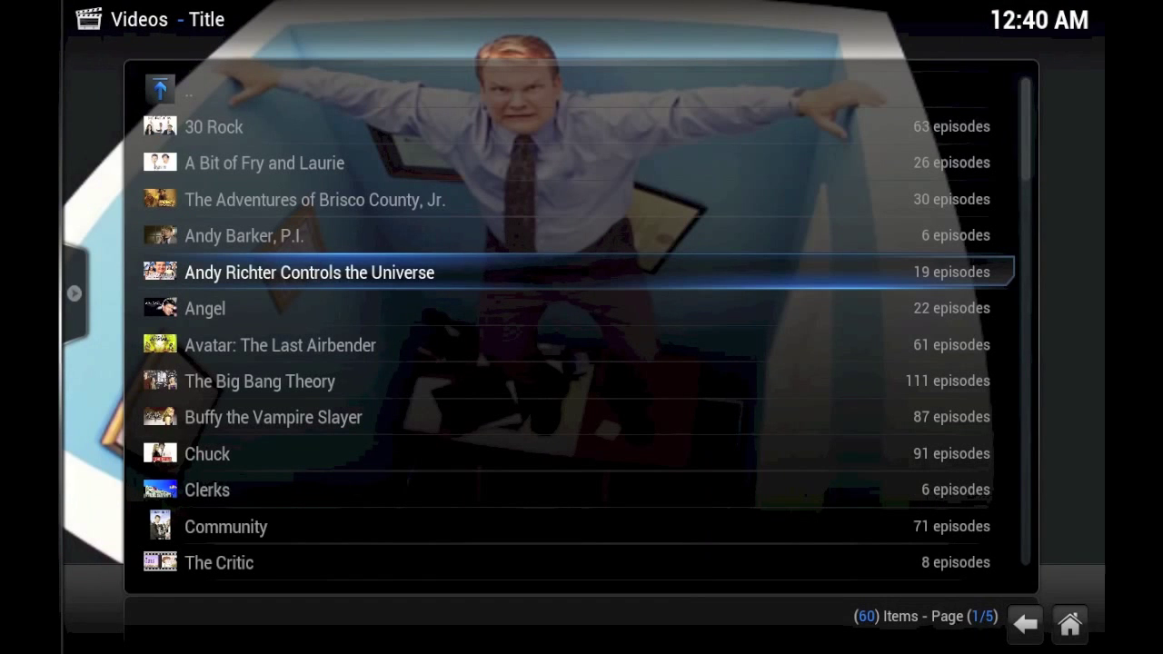
Step: Open Firefly further down the show list, look through its last episodes and specials, and return to the home screen
key(Page_Down)
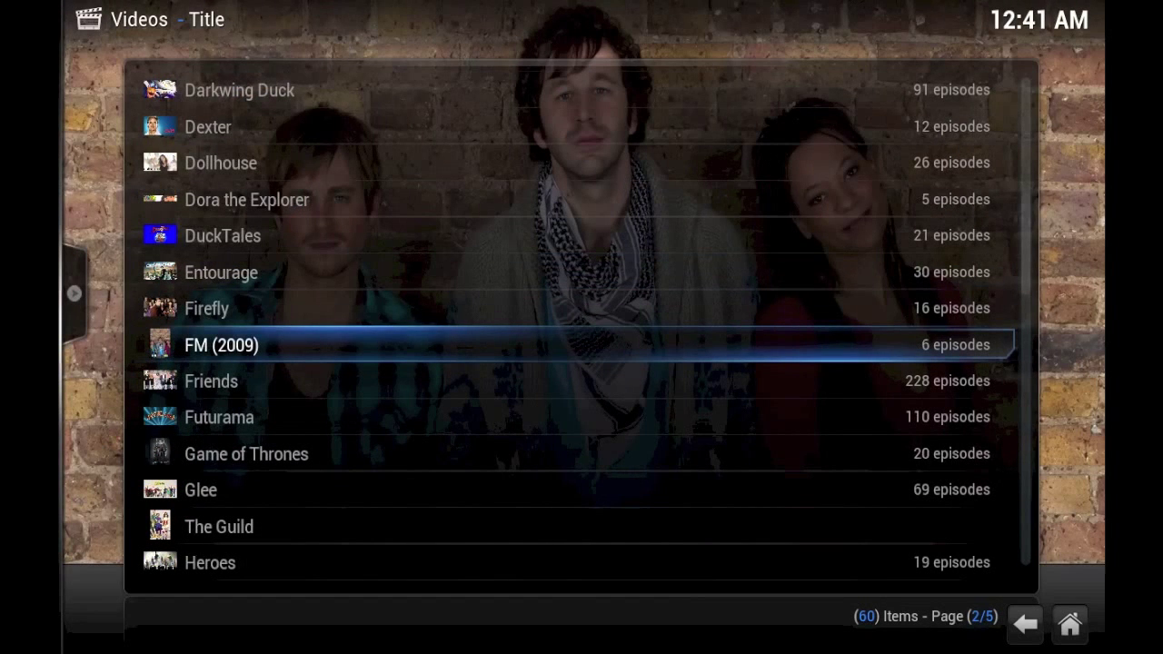
key(Up)
key(Return)
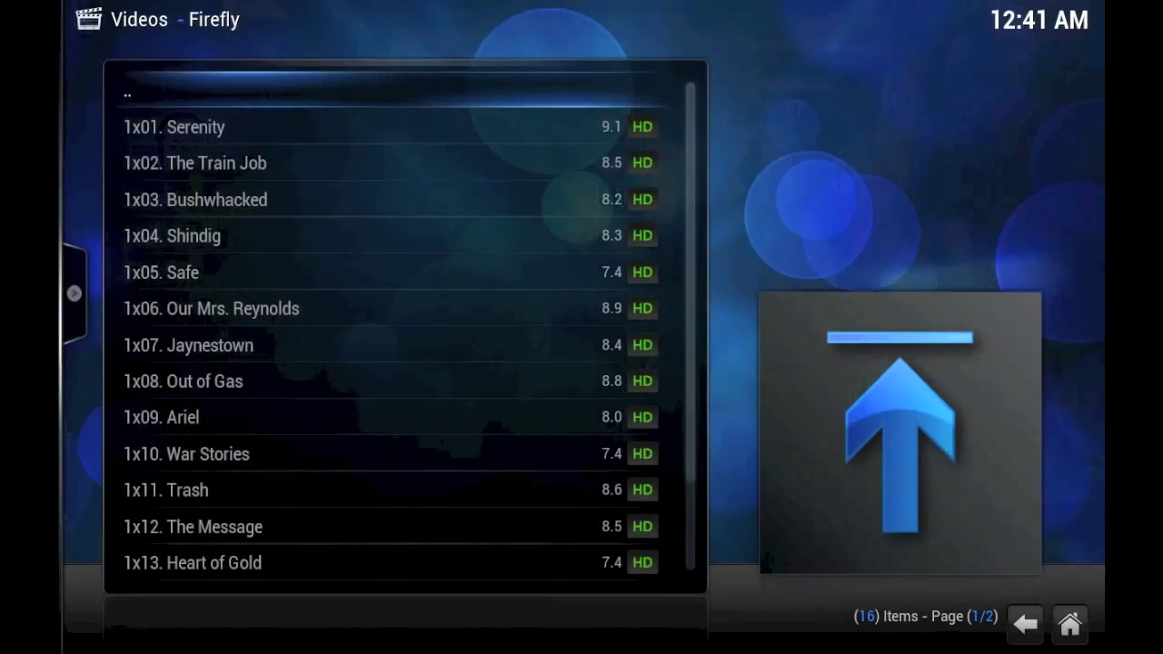
key(Up)
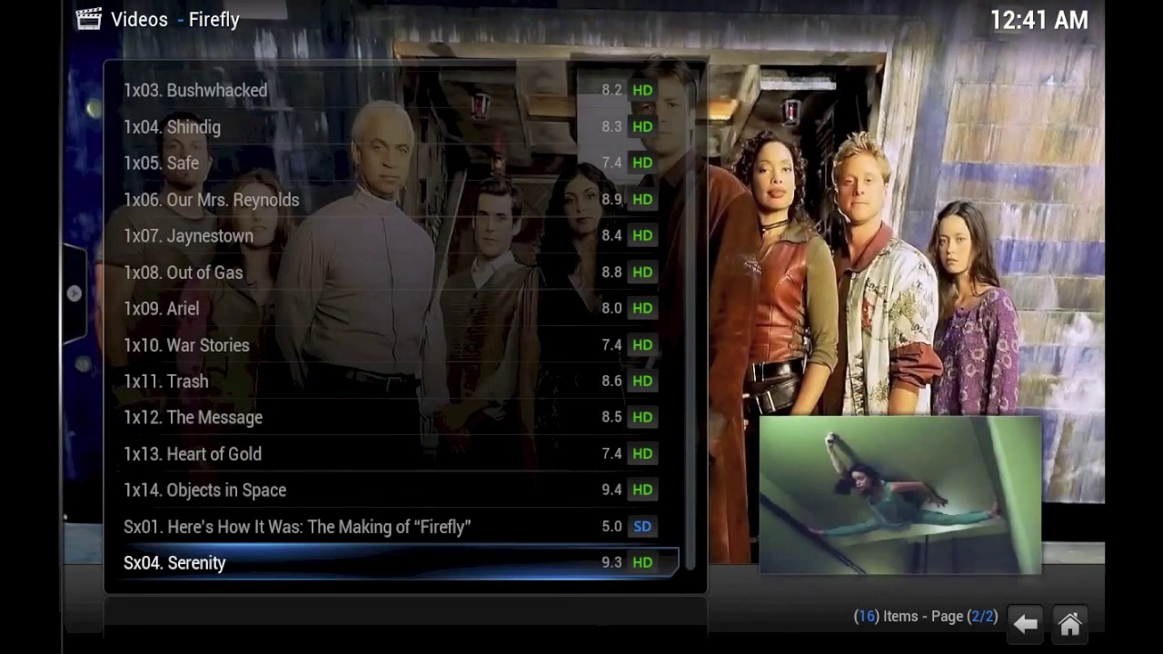
key(Up)
key(Up)
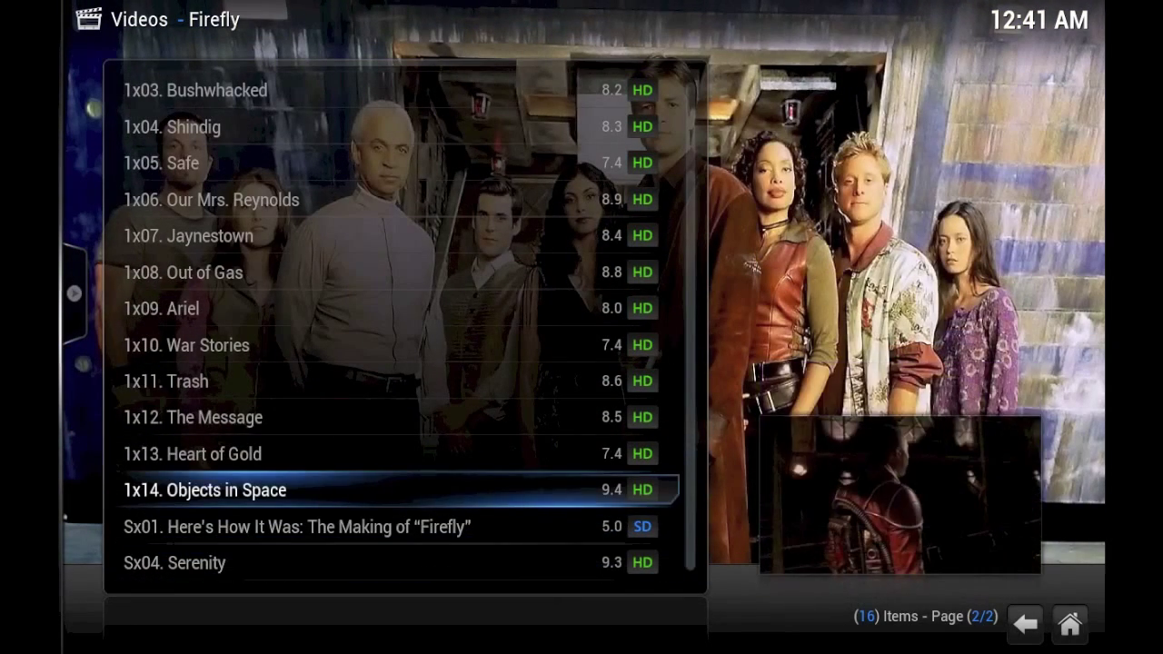
key(Up)
key(Up)
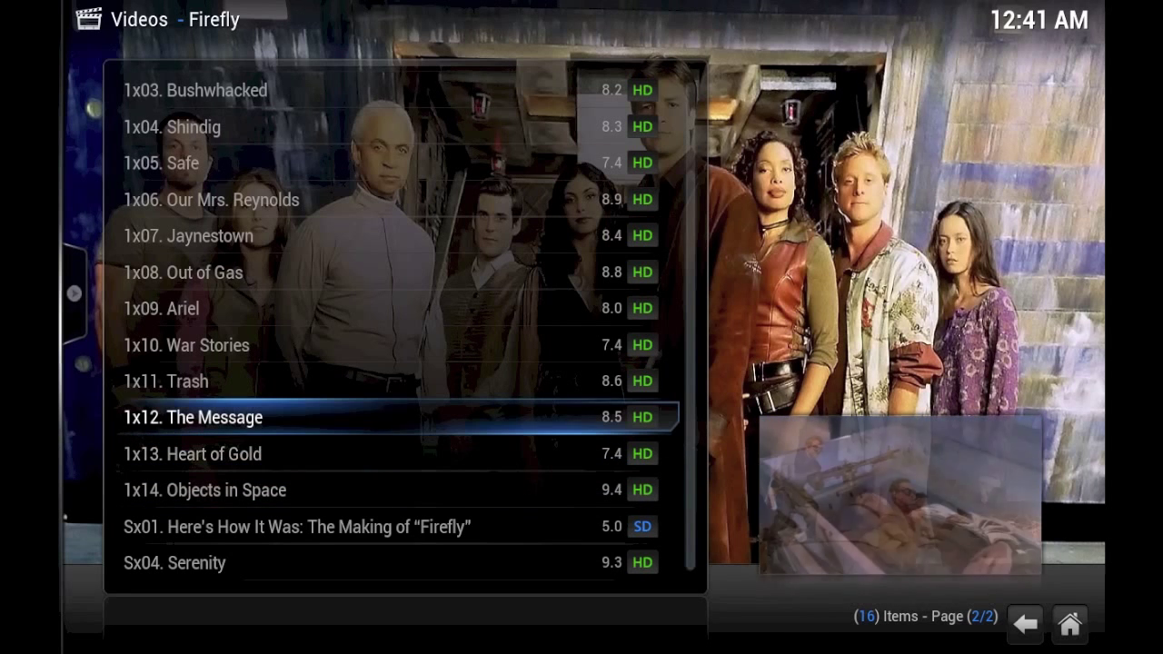
key(Down)
key(Down)
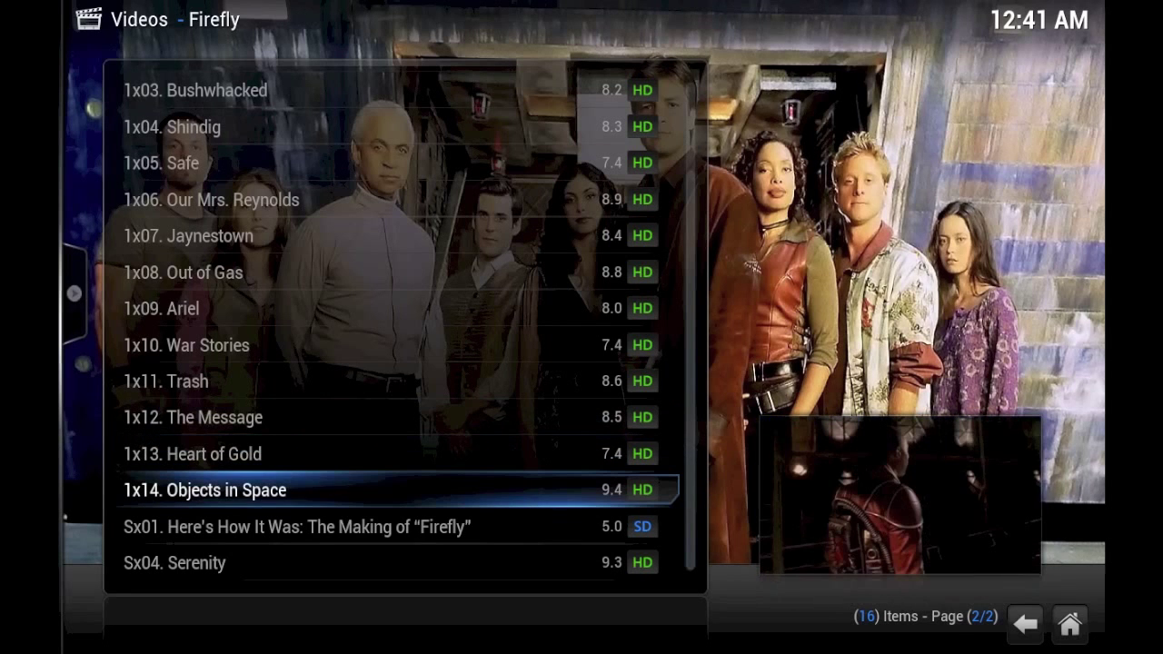
key(Up)
key(Up)
key(Escape)
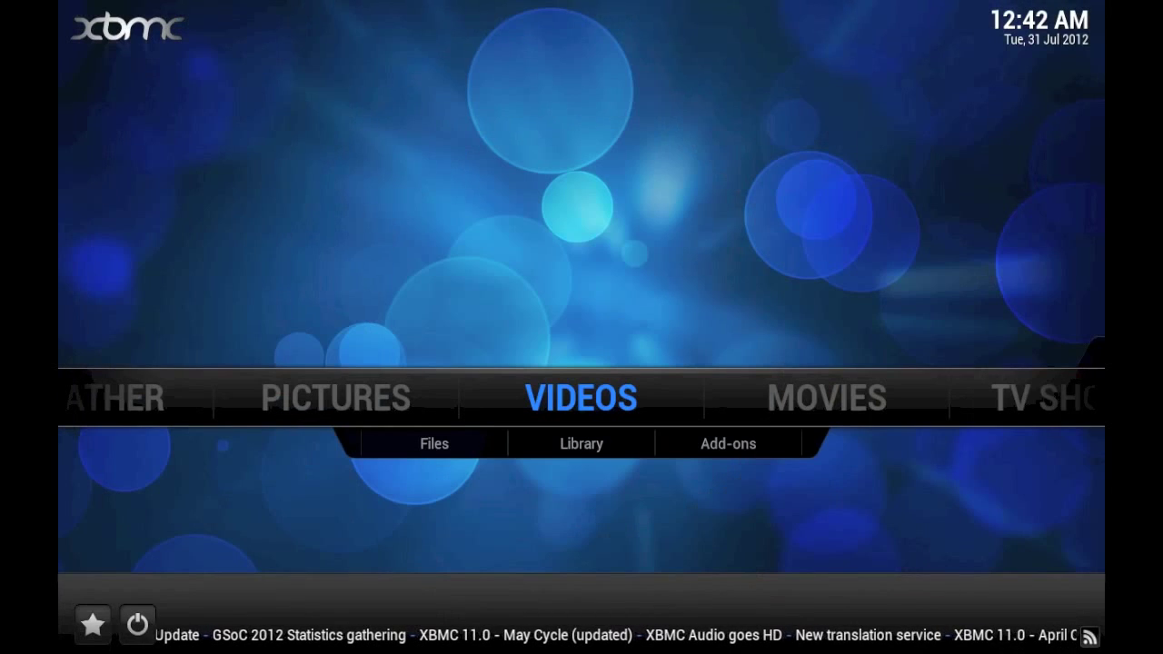
Step: Open the video files view and start adding another video source
key(Right)
key(Left)
key(Down)
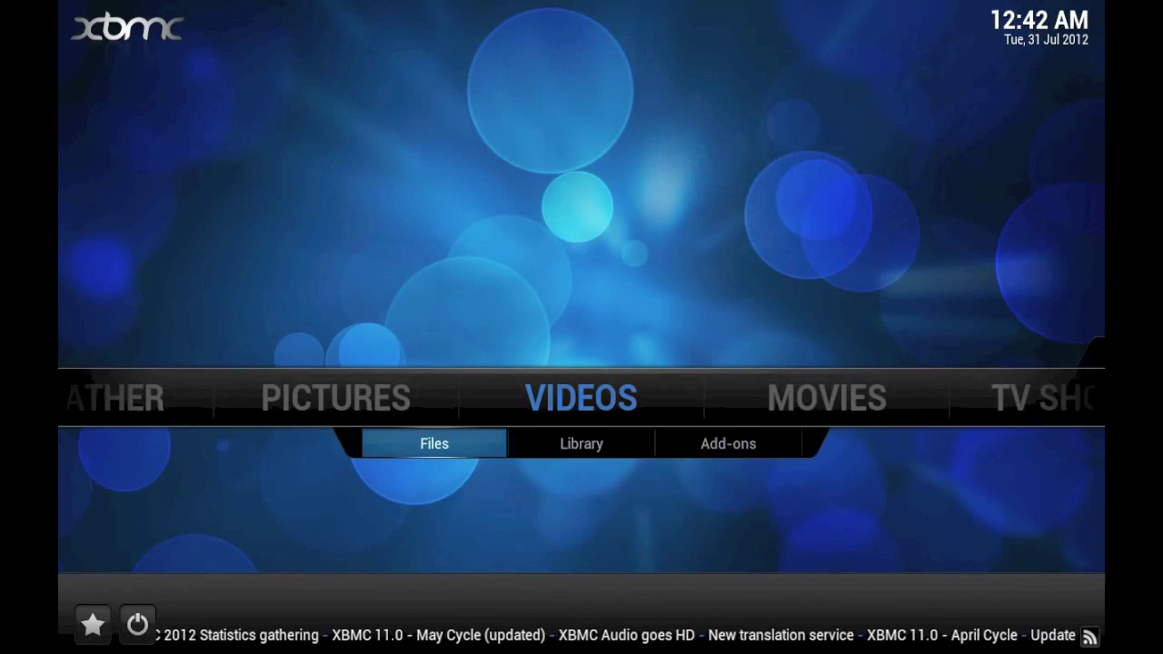
key(Return)
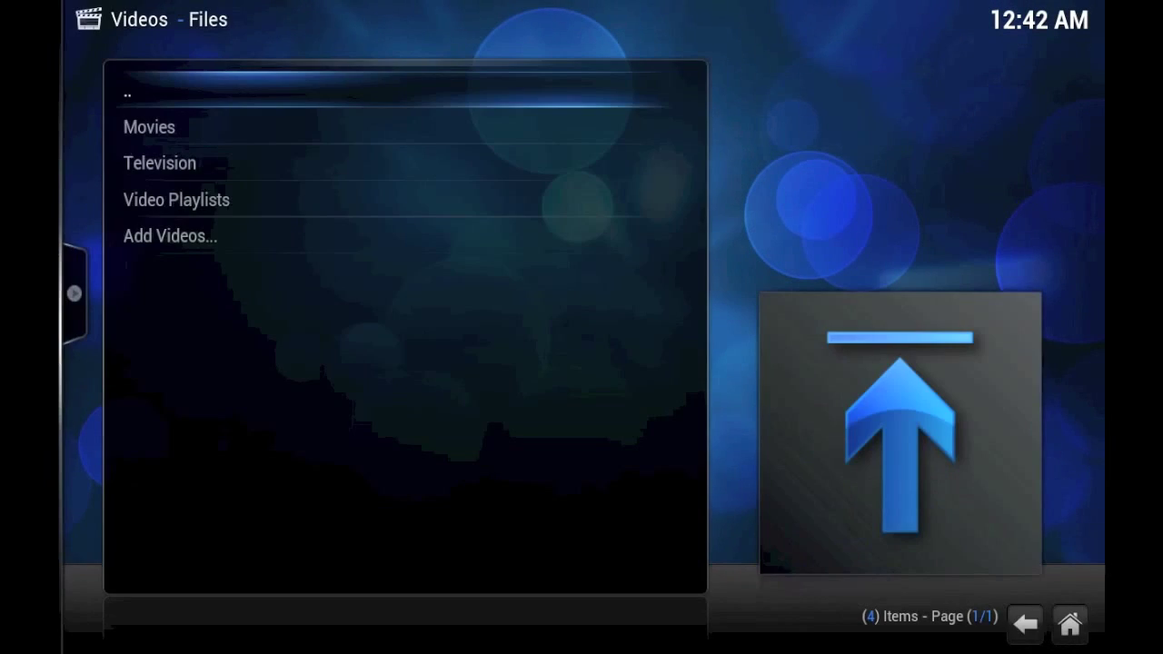
key(Up)
key(Return)
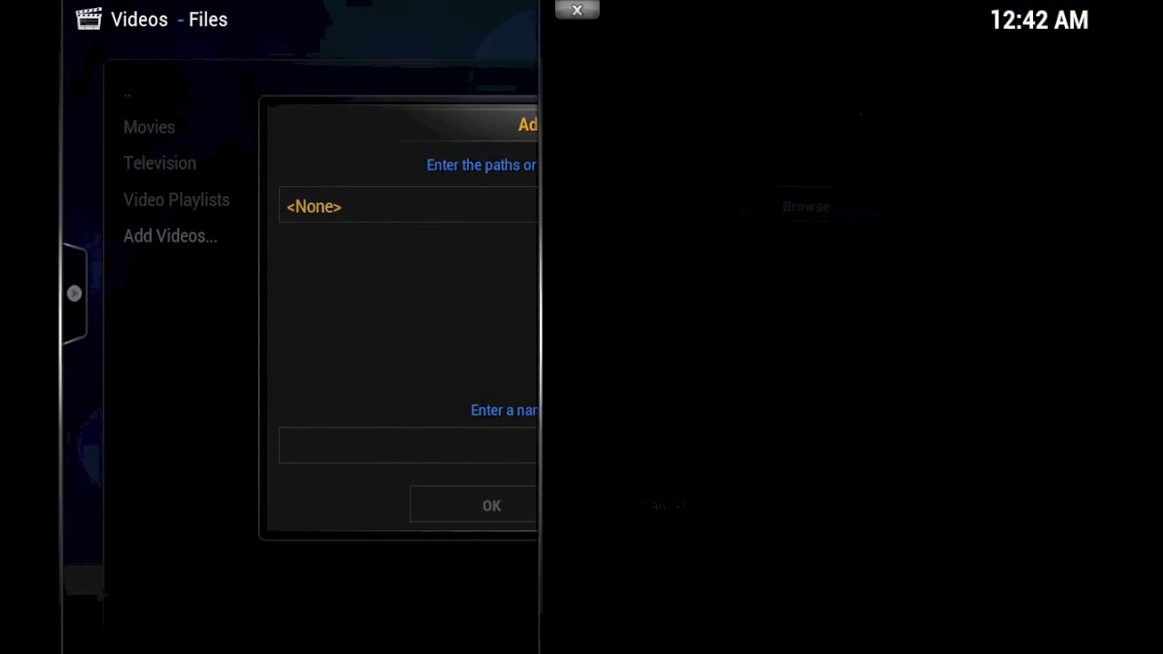
Step: Browse Windows network (SMB) to the shares of MEDIA-PC
key(Up)
key(Up)
key(Up)
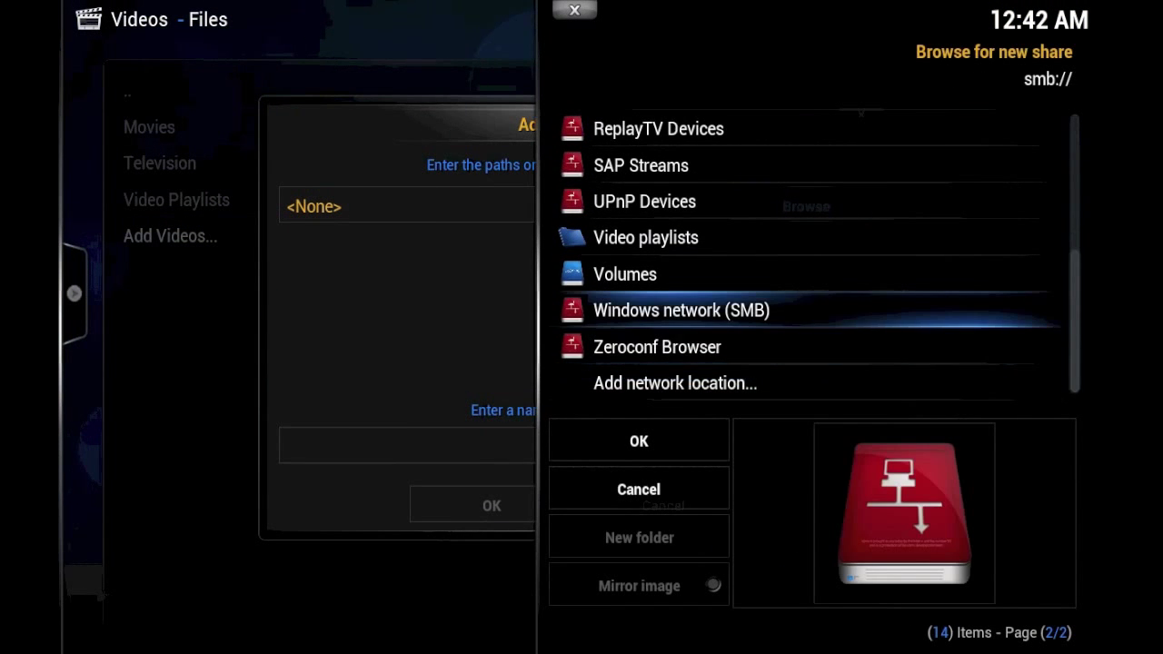
key(Return)
key(Down)
key(Return)
key(Down)
key(Return)
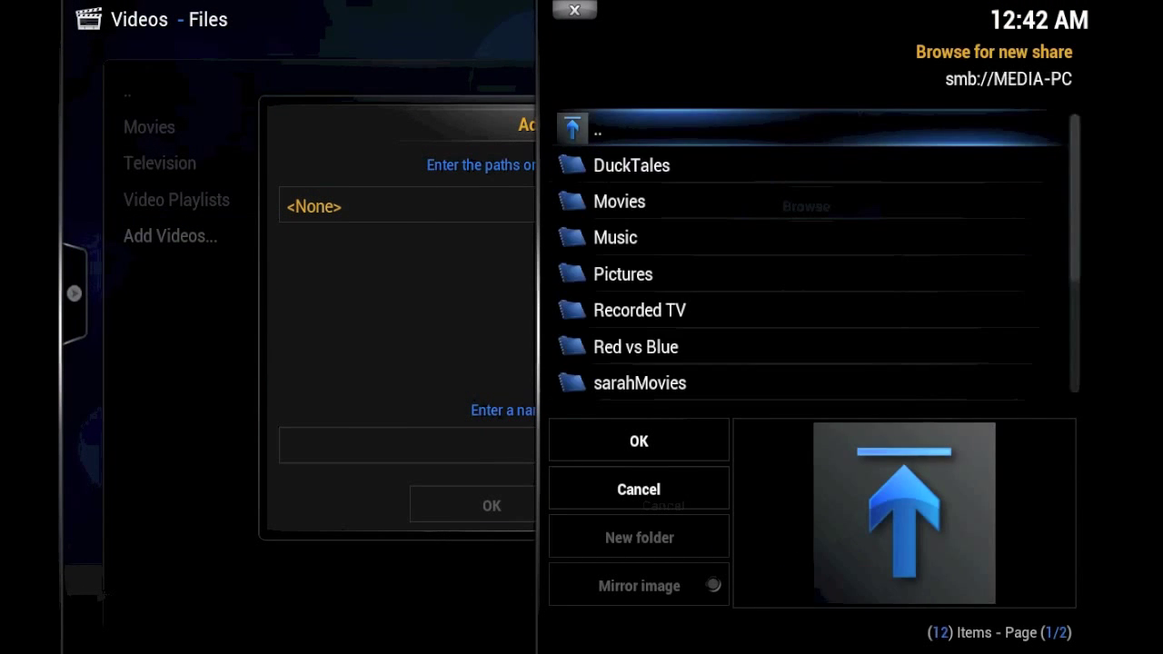
Step: Look through the MEDIA-PC folders and select the DuckTales folder as the path of the new source
key(Up)
key(Up)
key(Up)
key(Up)
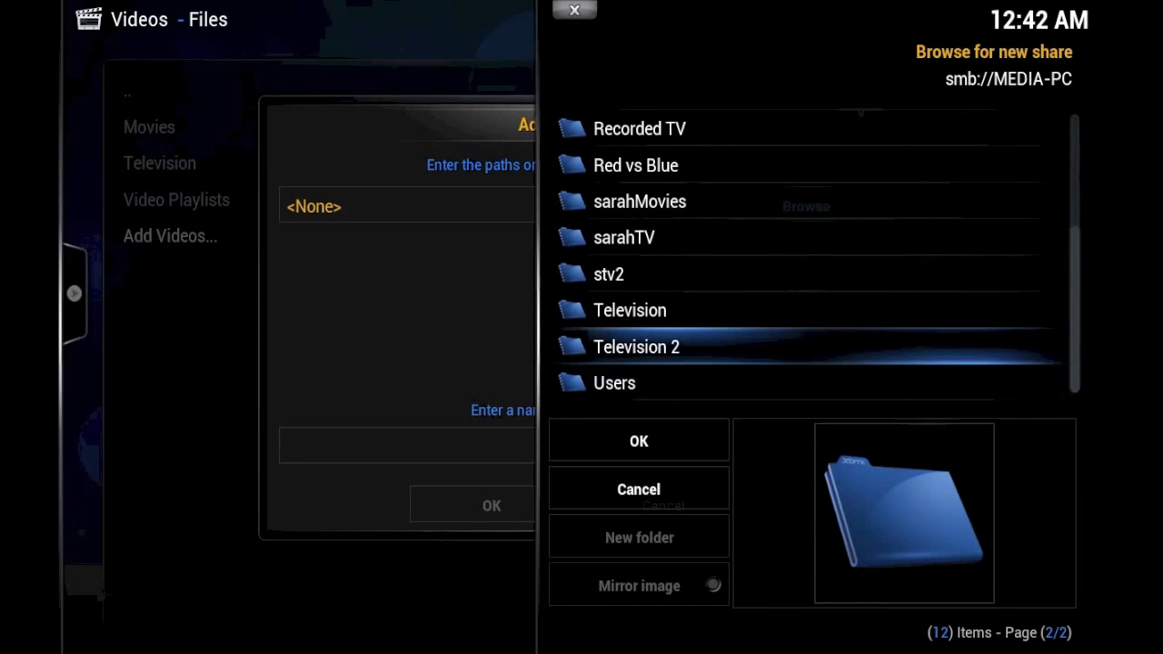
key(Up)
key(Up)
key(Up)
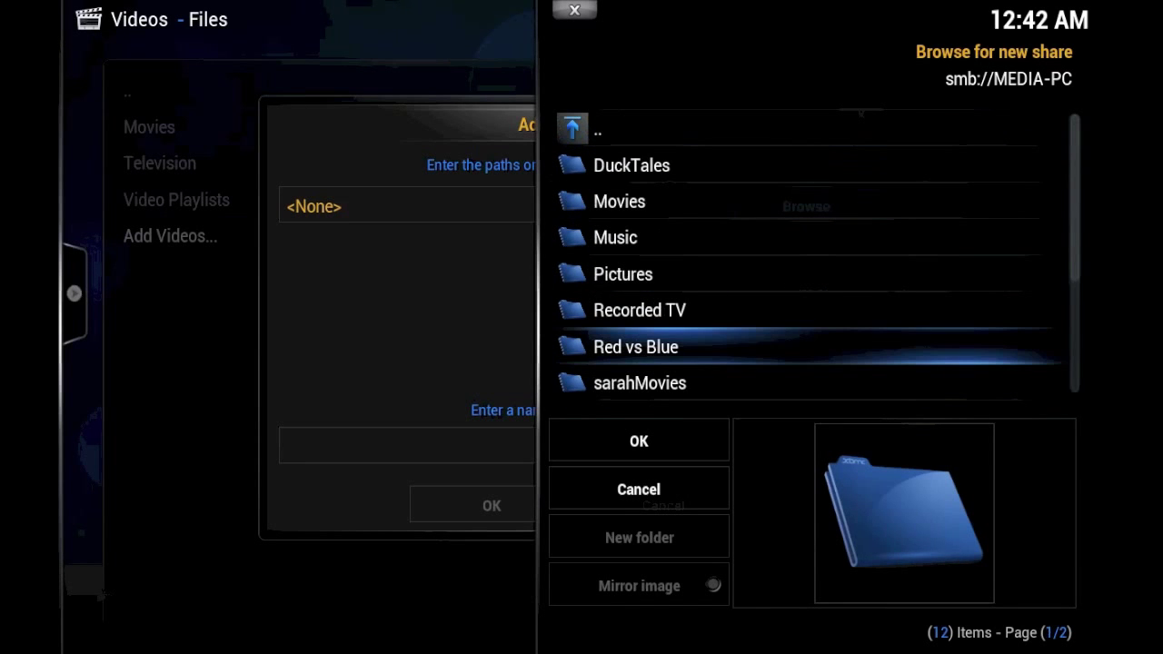
key(Up)
key(Up)
key(Up)
key(Up)
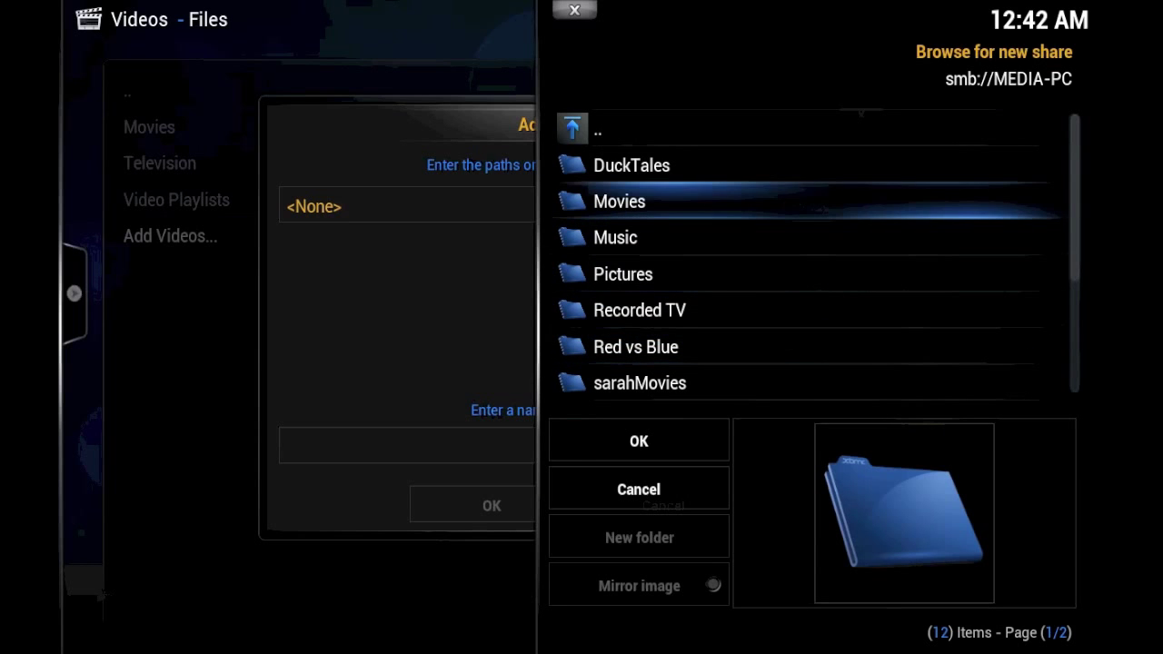
key(Up)
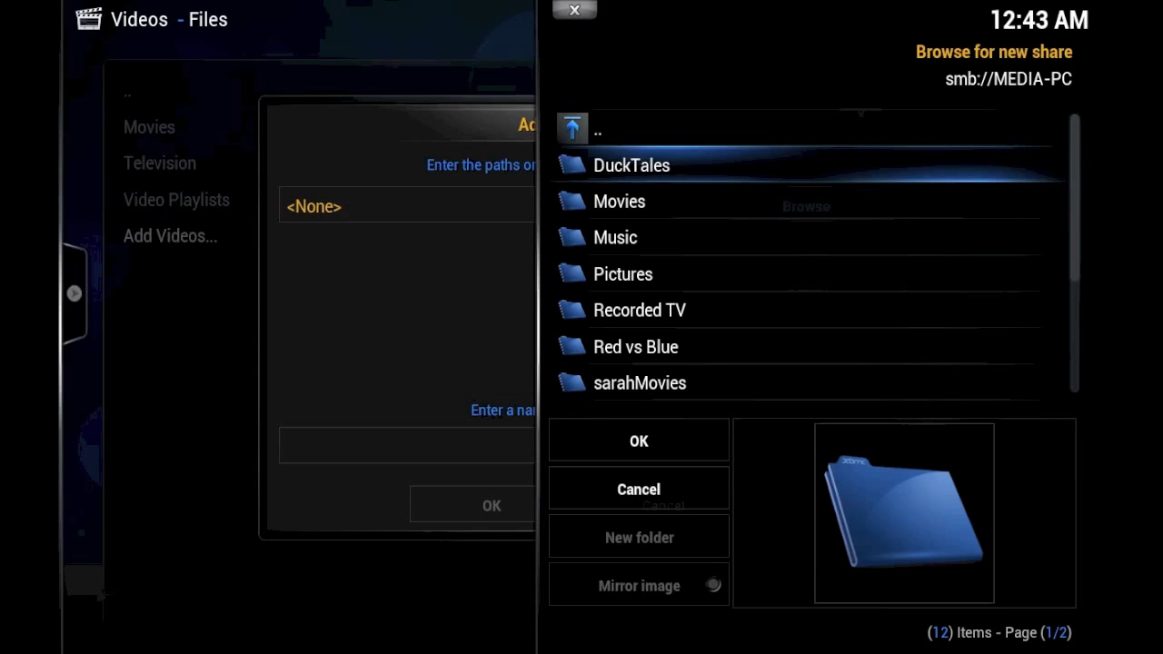
key(Return)
key(Left)
key(Return)
Step: Keep the source name DuckTales and confirm the new video source
key(Down)
key(Down)
key(Down)
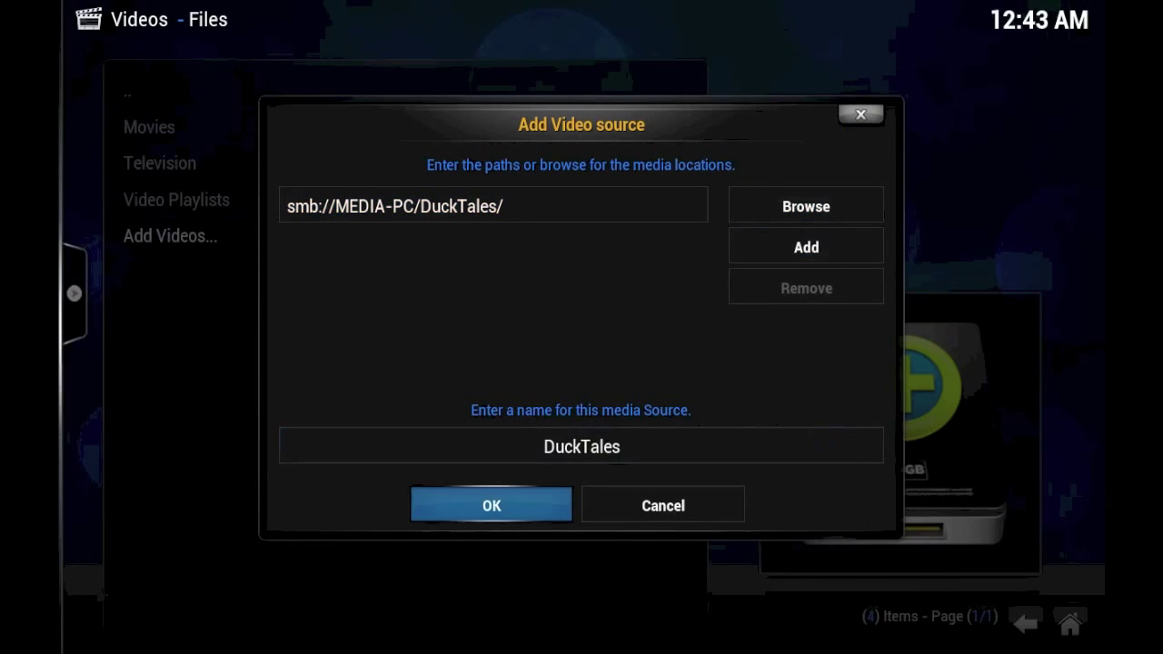
key(Return)
Step: Try marking the folder as containing a single TV show, with The TVDB as scraper, and cancel the content settings
key(Up)
key(Up)
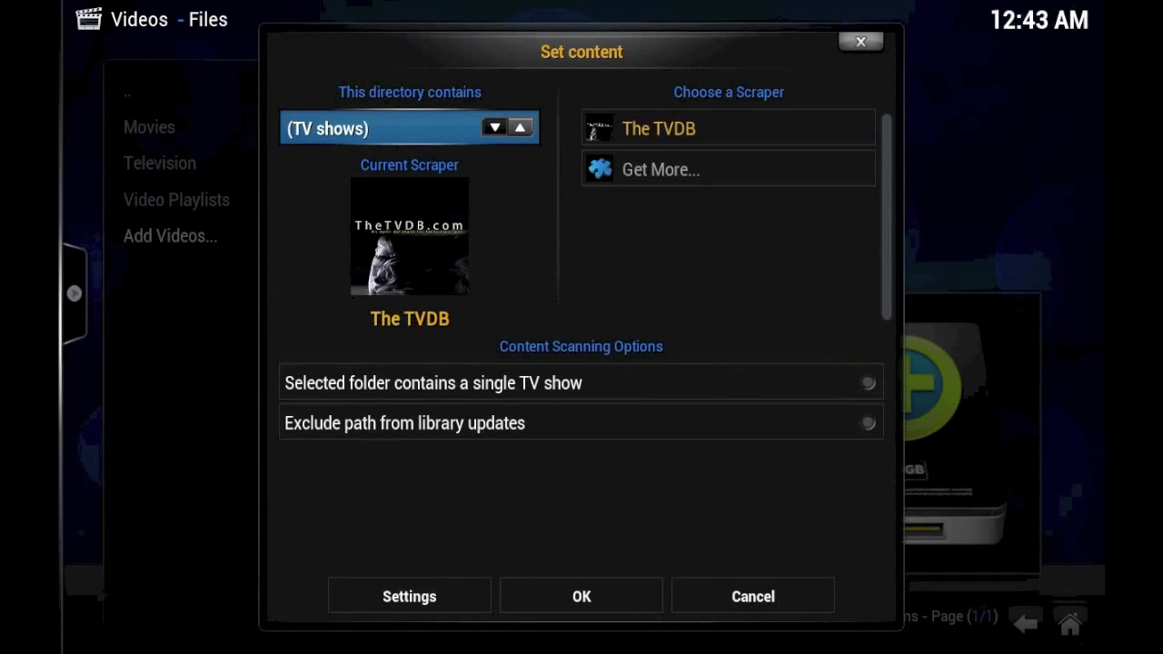
key(Left)
key(Right)
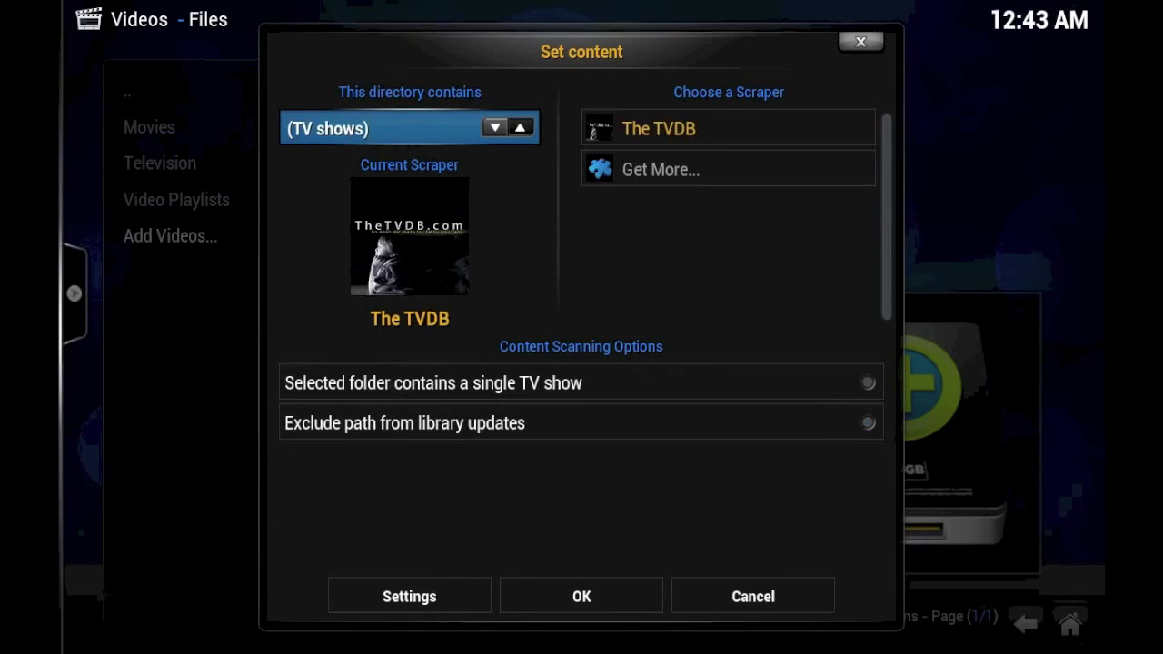
key(Down)
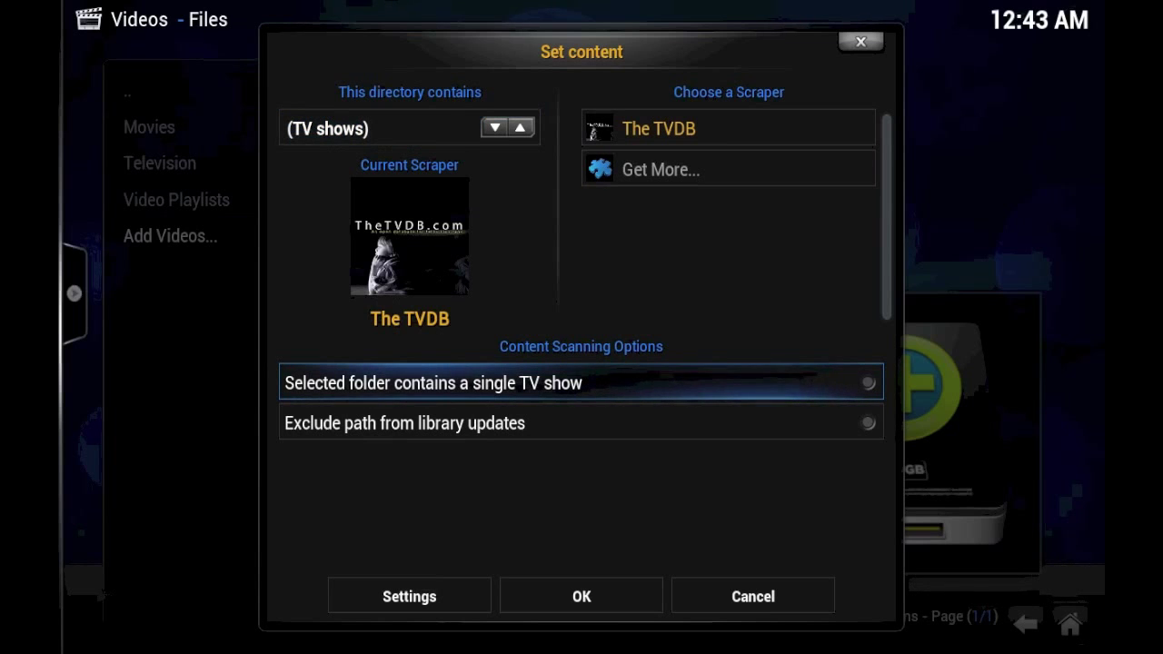
key(Return)
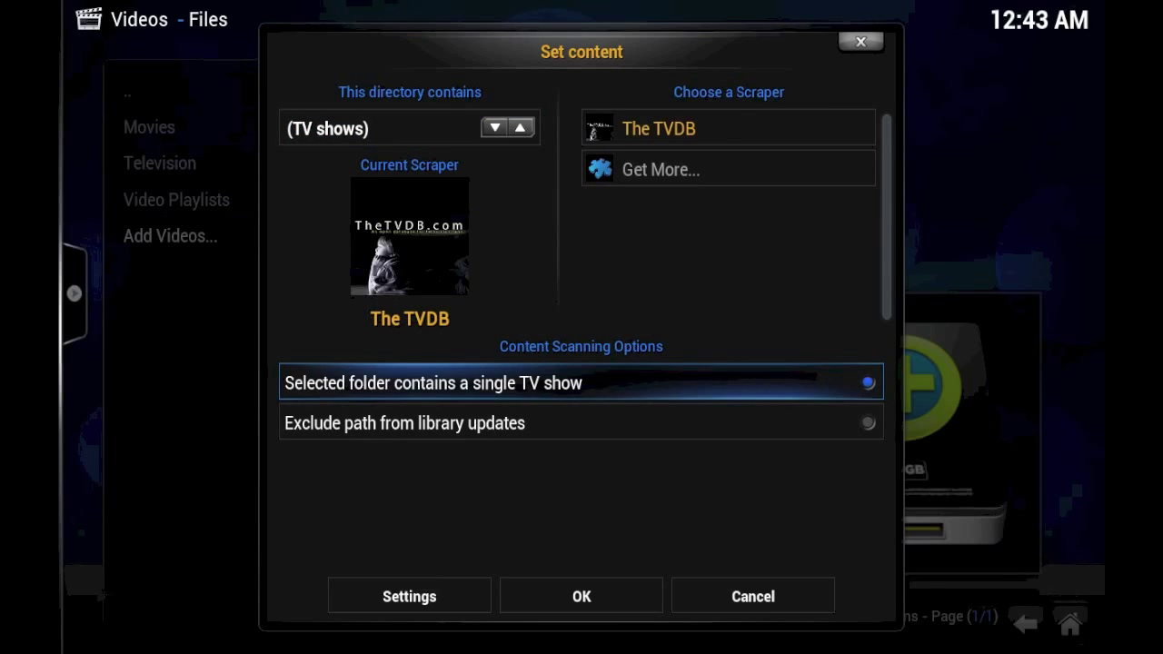
key(Down)
key(Down)
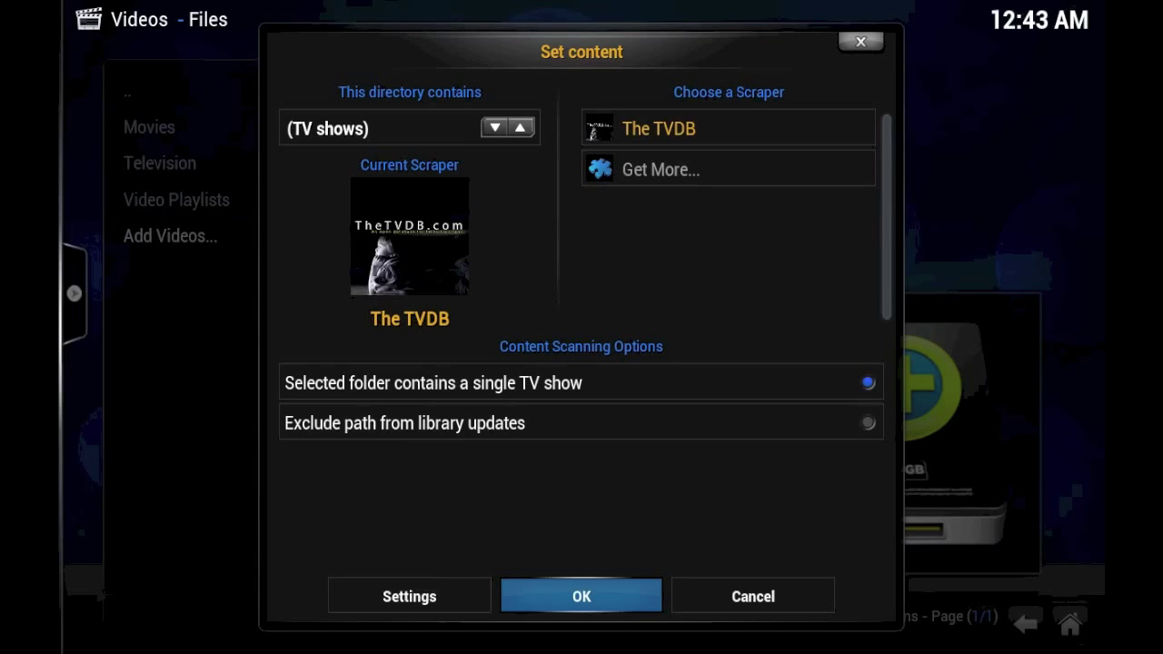
key(Right)
key(Return)
Step: Return to the home screen and open the Movies library by title
key(Escape)
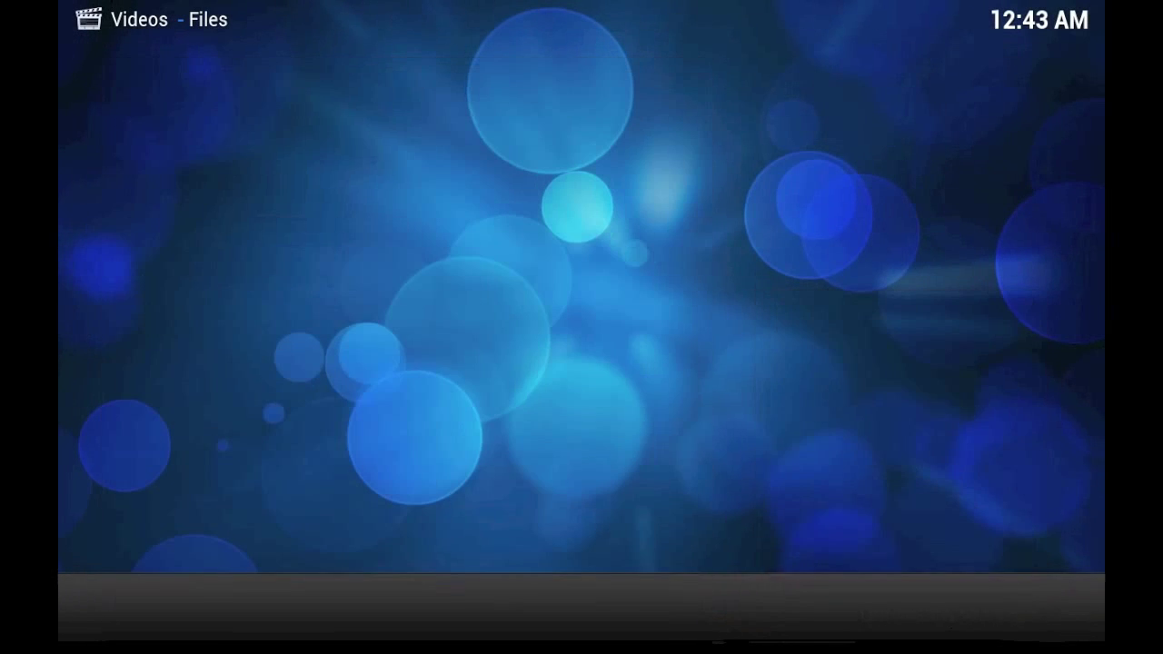
key(Right)
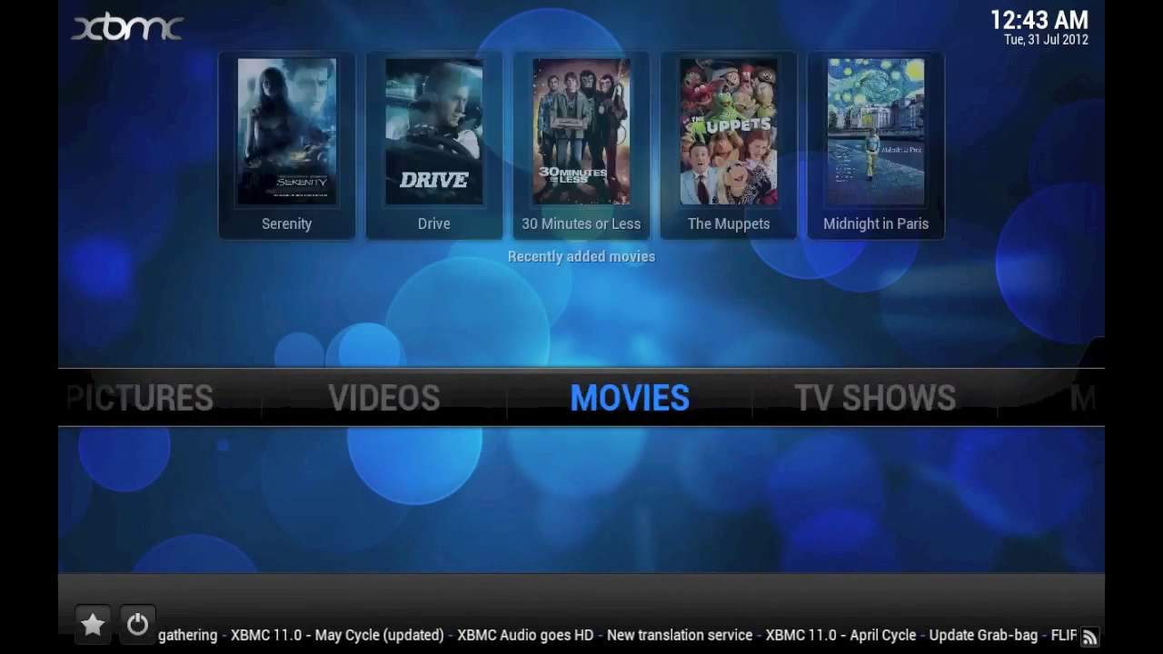
key(Right)
key(Left)
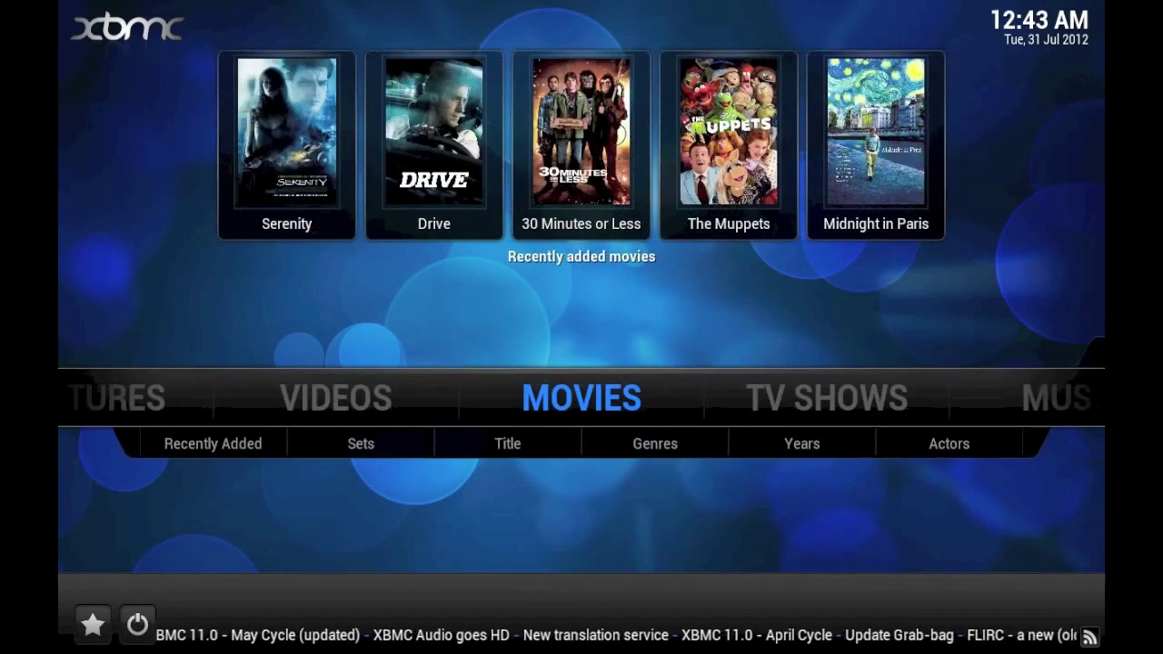
key(Return)
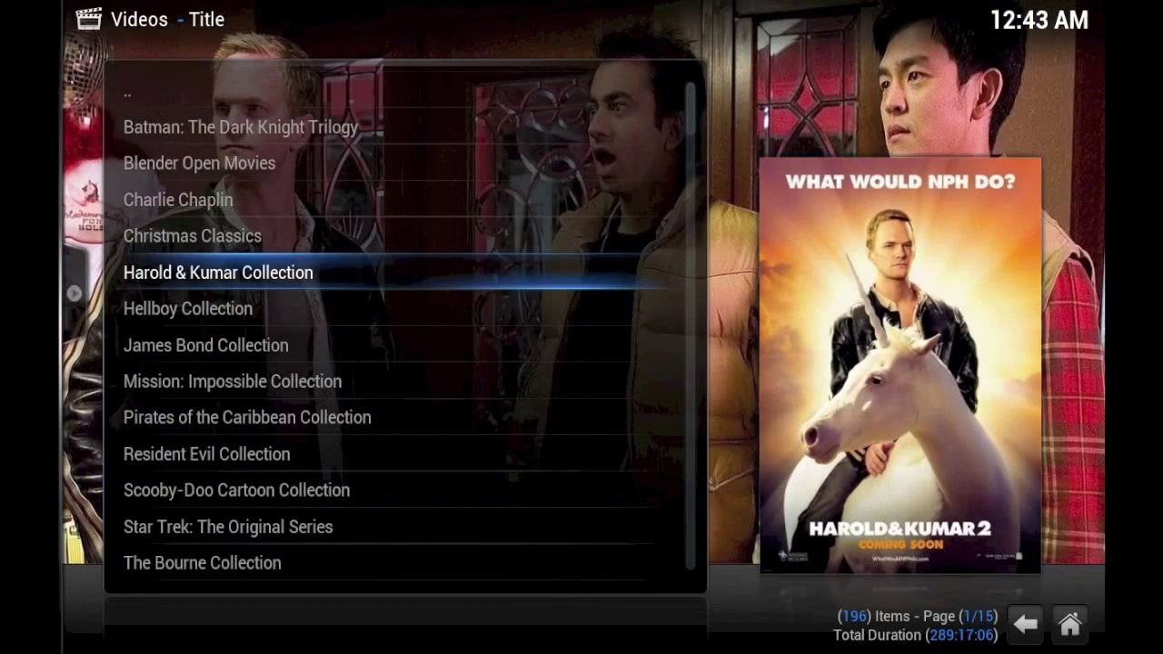
Step: Open the Blender Open Movies collection and look through its films, choosing Elephants Dream
key(Up)
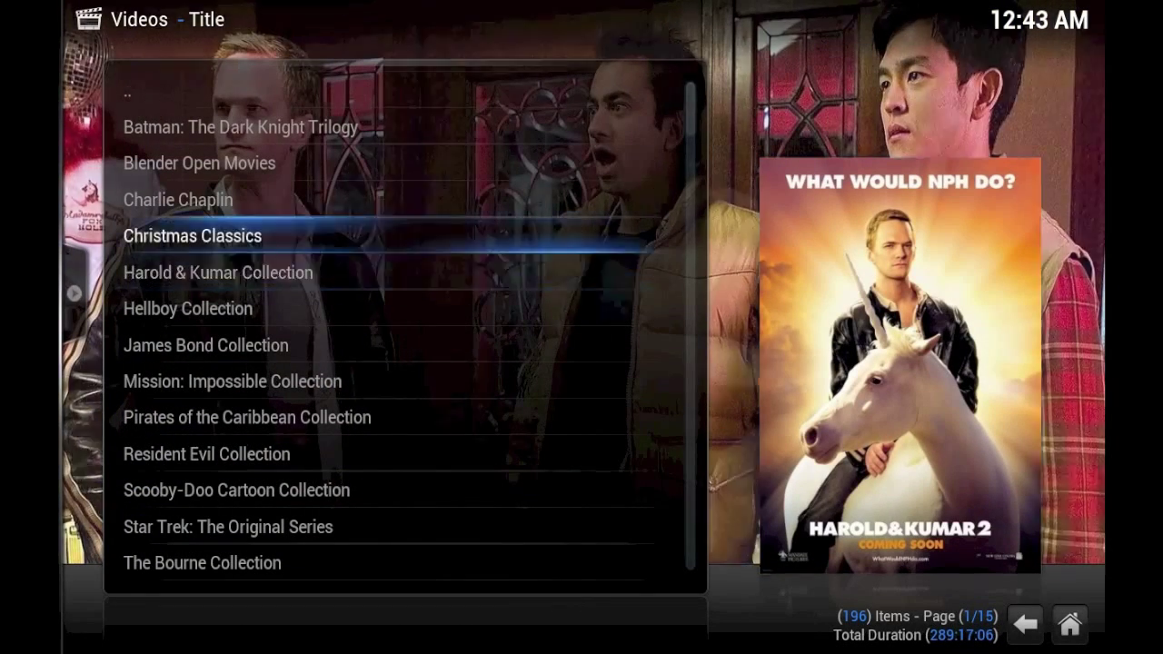
key(Up)
key(Up)
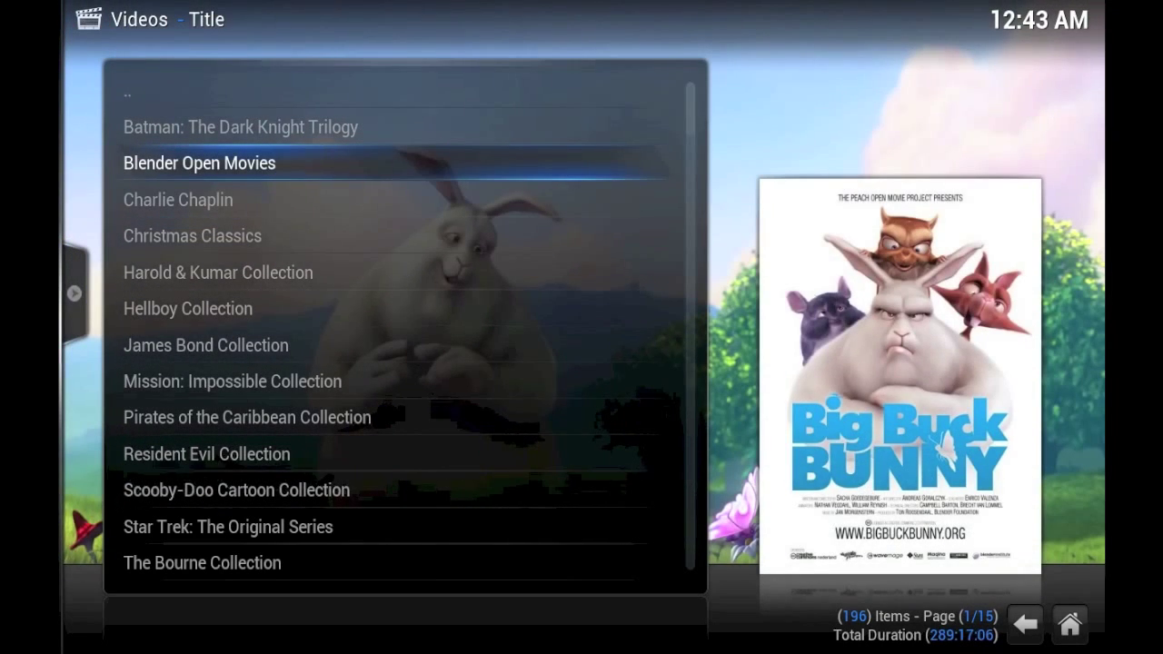
key(Return)
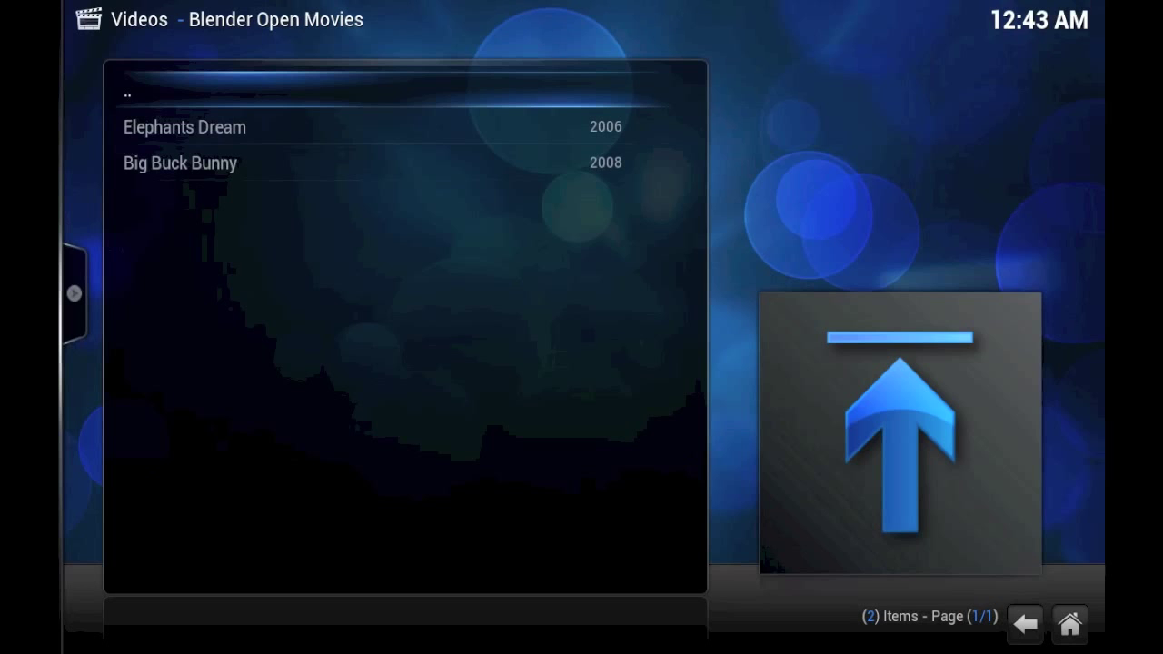
key(Return)
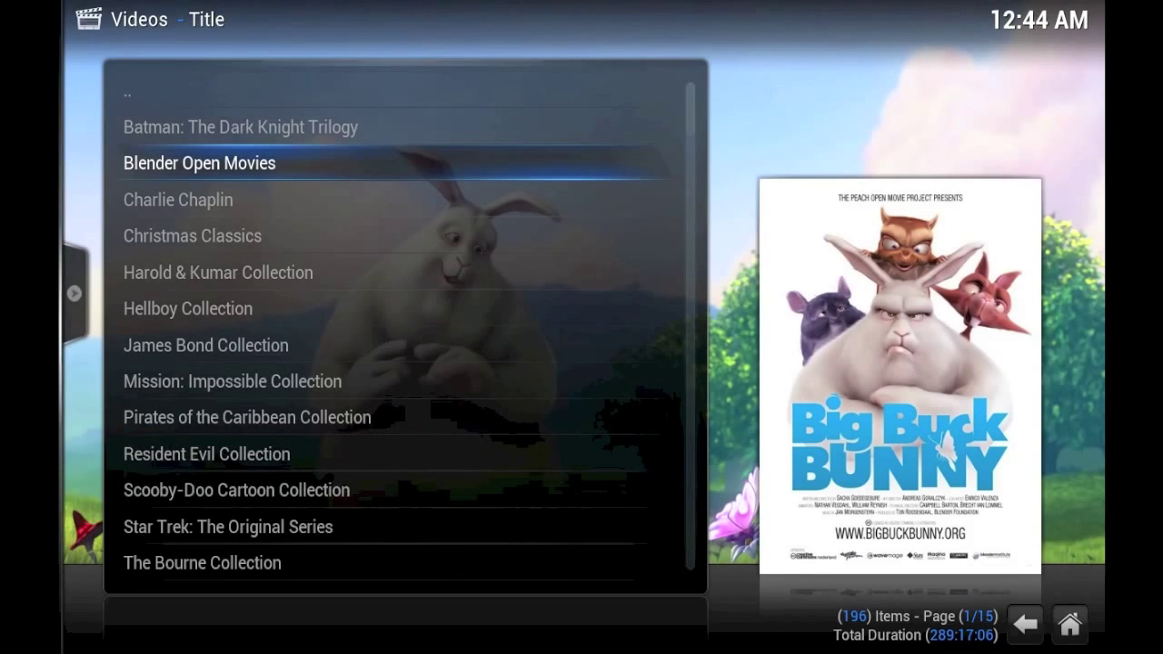
key(Return)
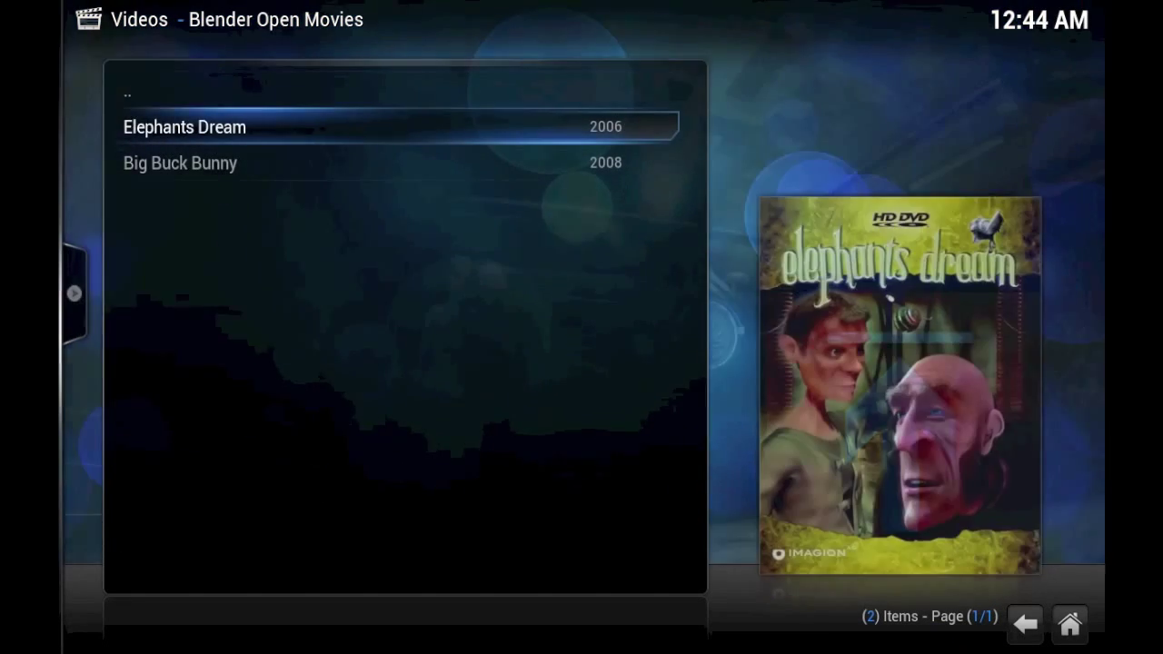
key(Down)
key(Up)
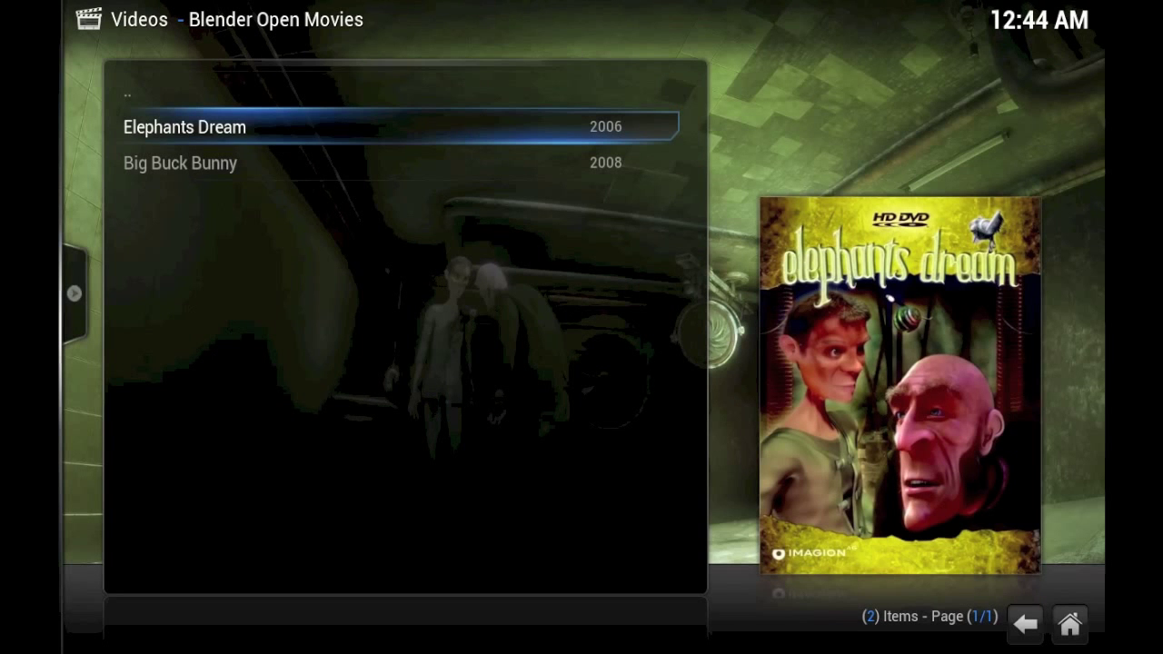
key(Return)
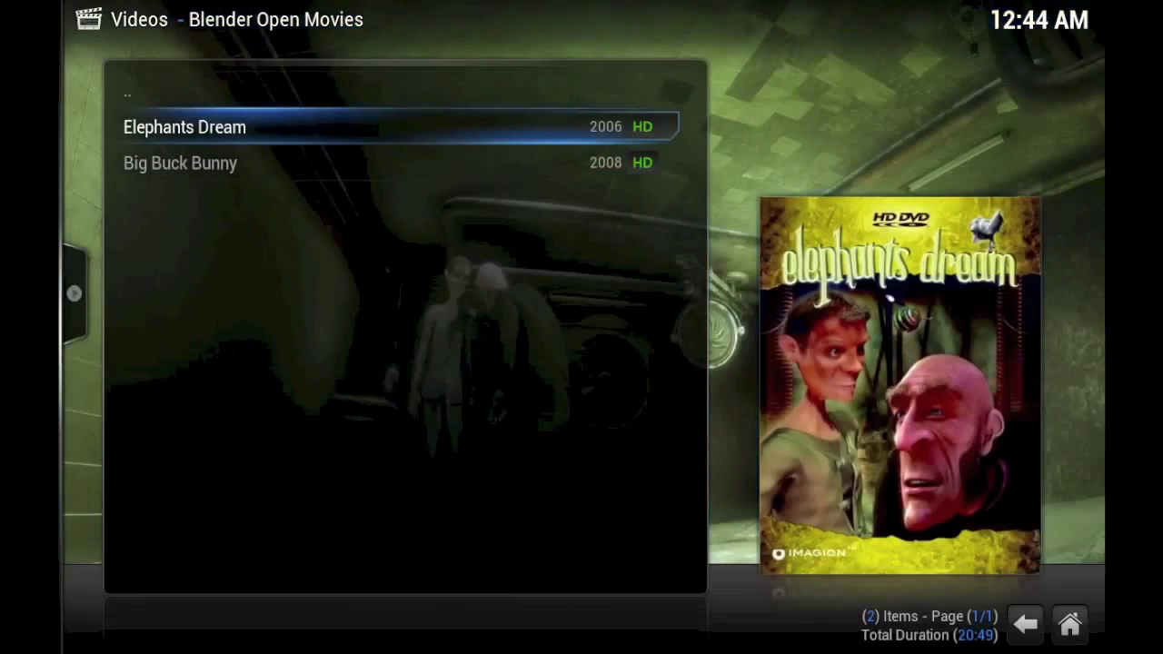
Step: Return to the home screen and open the Confluence skin settings
key(BackSpace)
key(Escape)
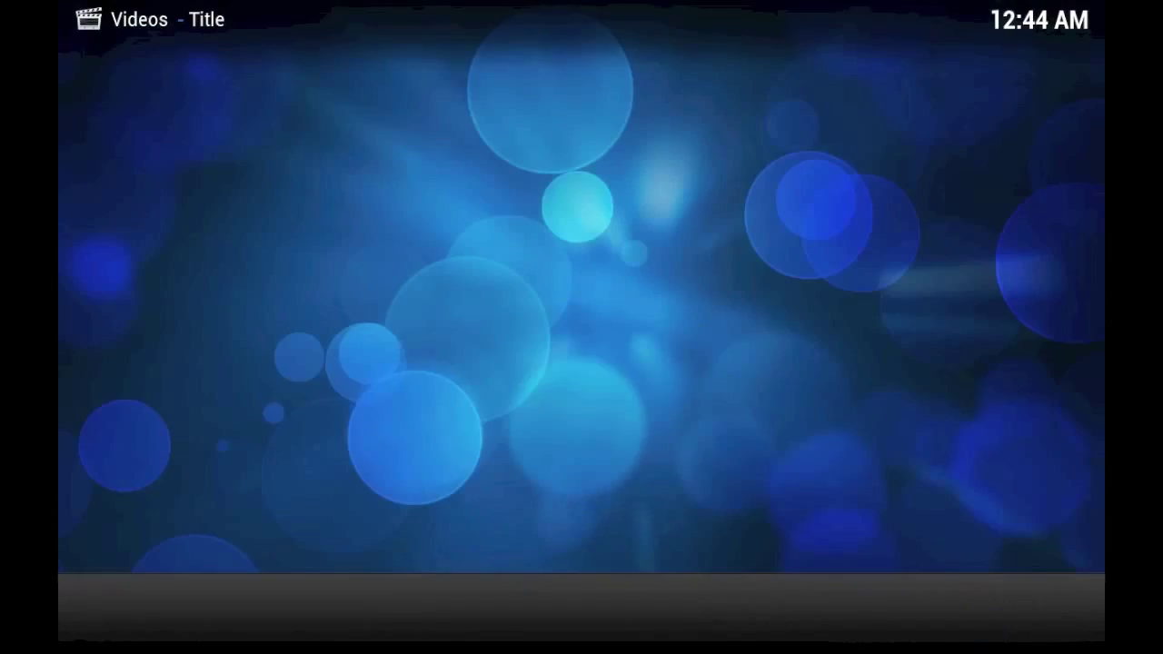
key(Right)
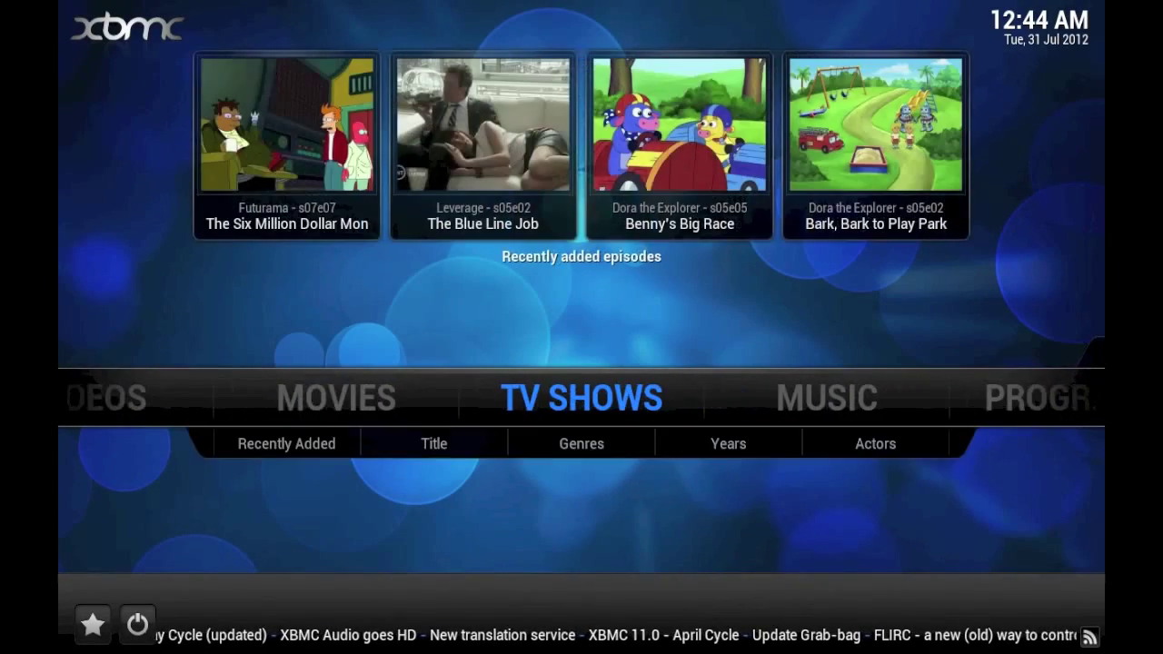
key(Left)
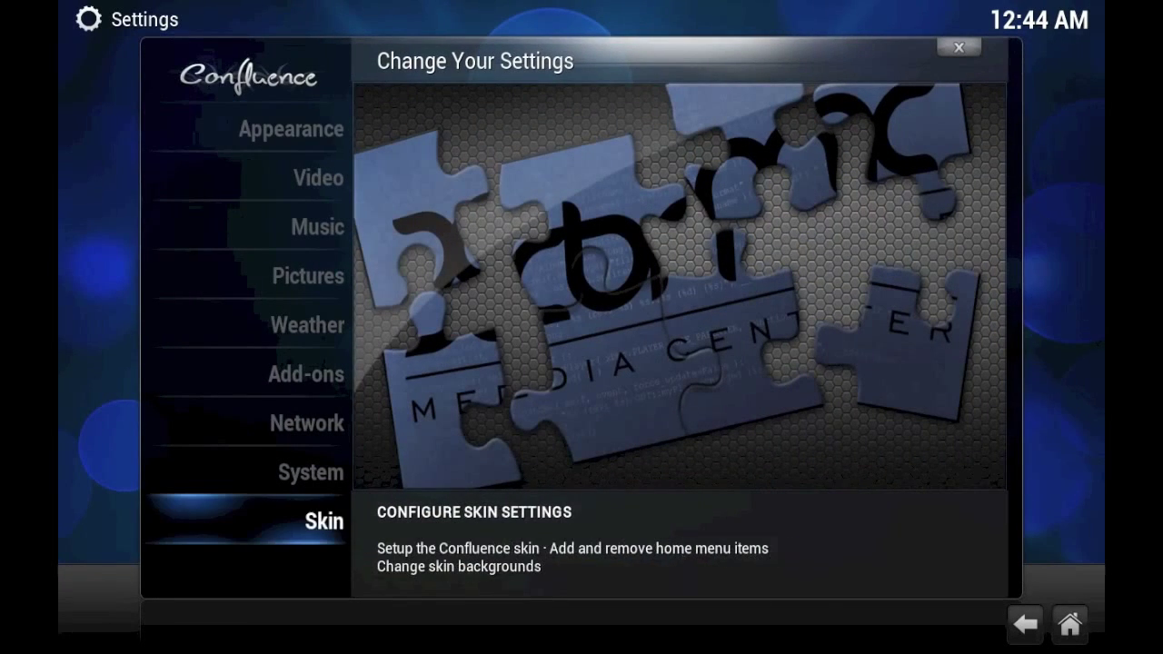
key(Return)
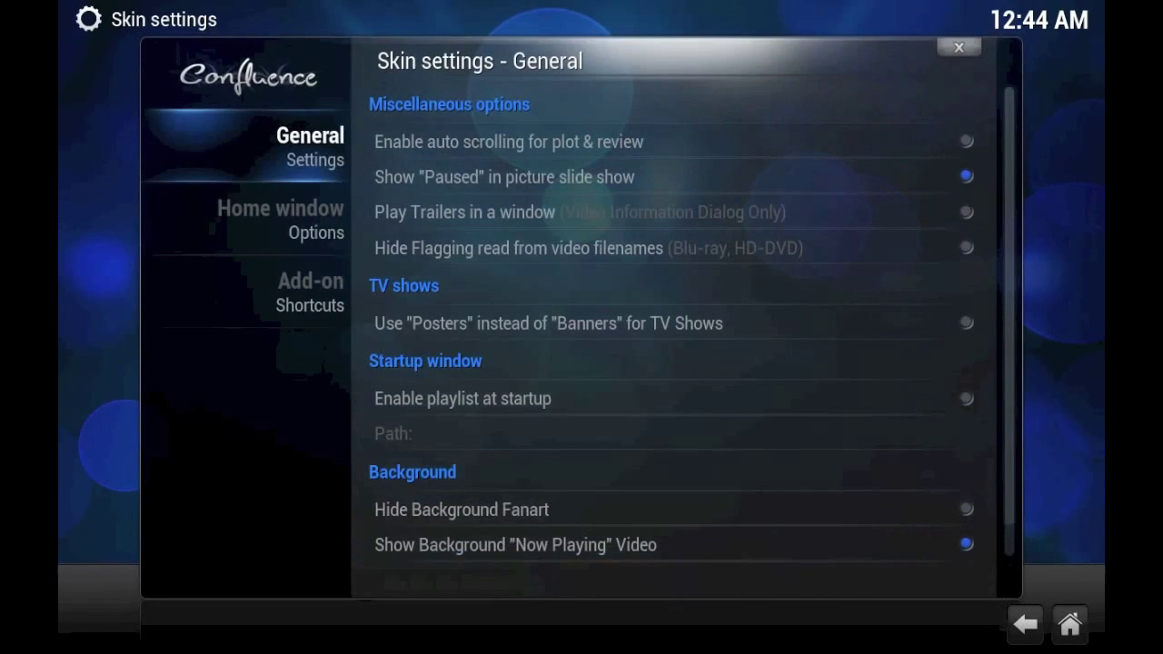
Step: Hide the Movies and TV shows entries from the main menu in the skin's home window options
key(Down)
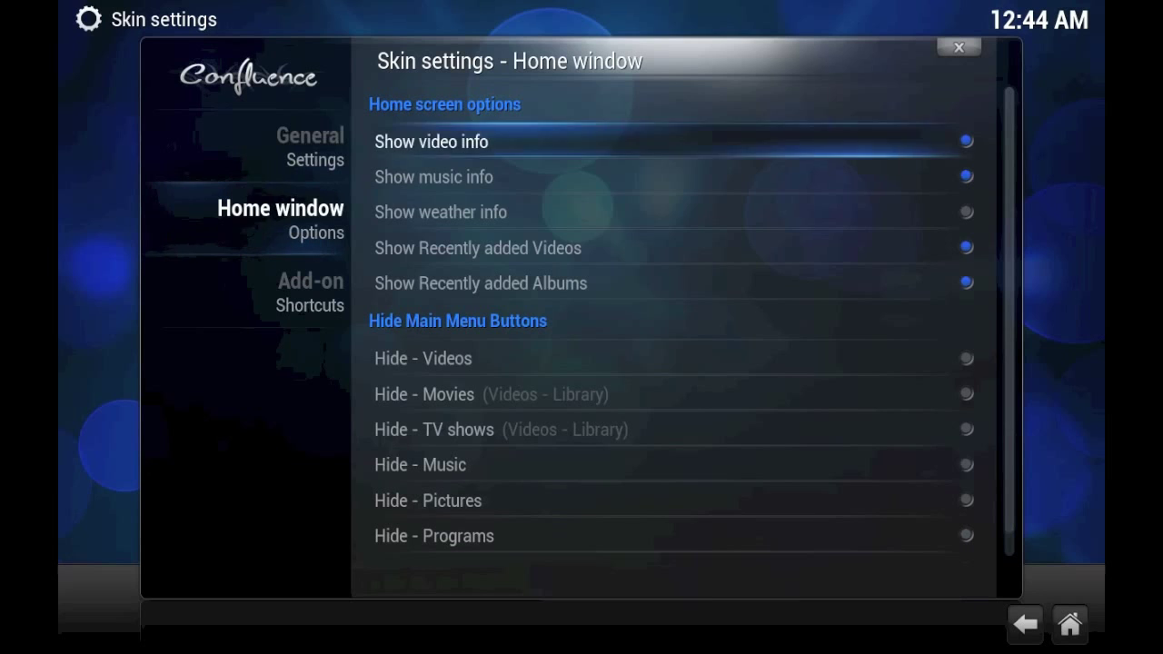
key(Down)
key(Down)
key(Down)
key(Down)
key(Down)
key(Down)
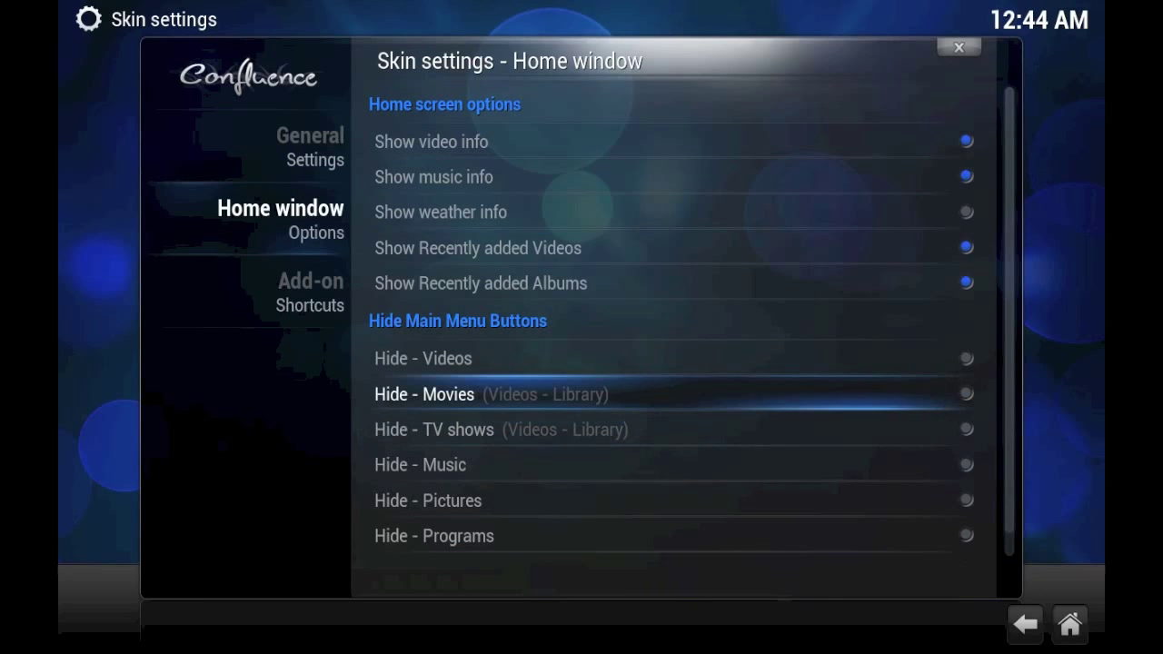
key(Return)
key(Down)
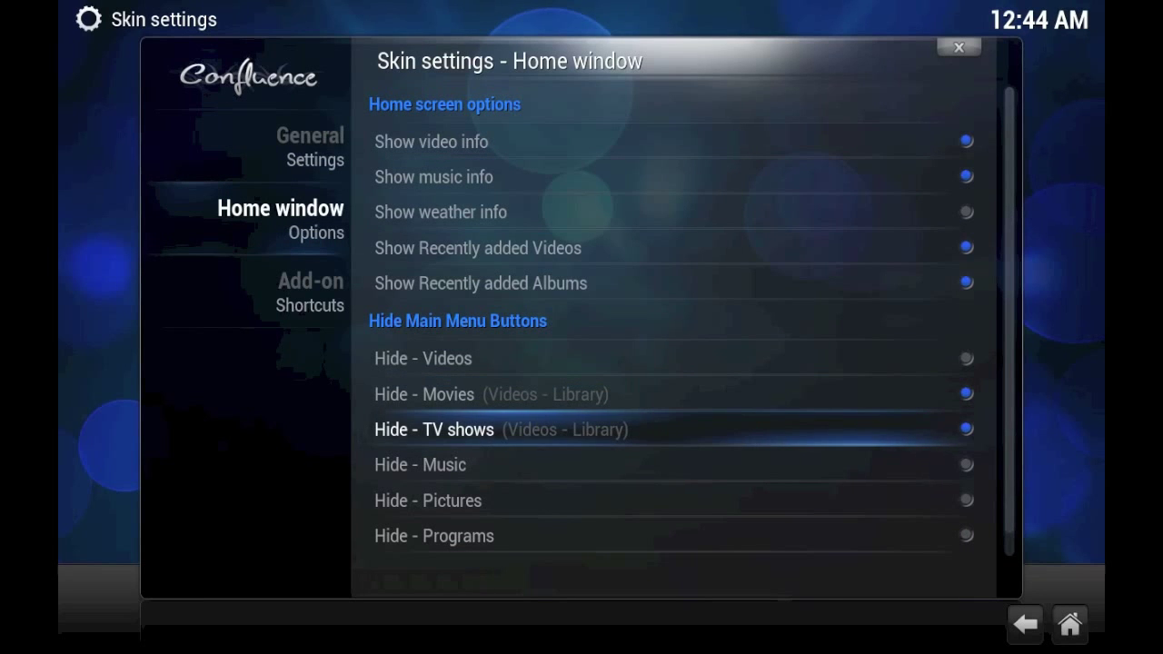
key(Up)
key(Down)
key(Escape)
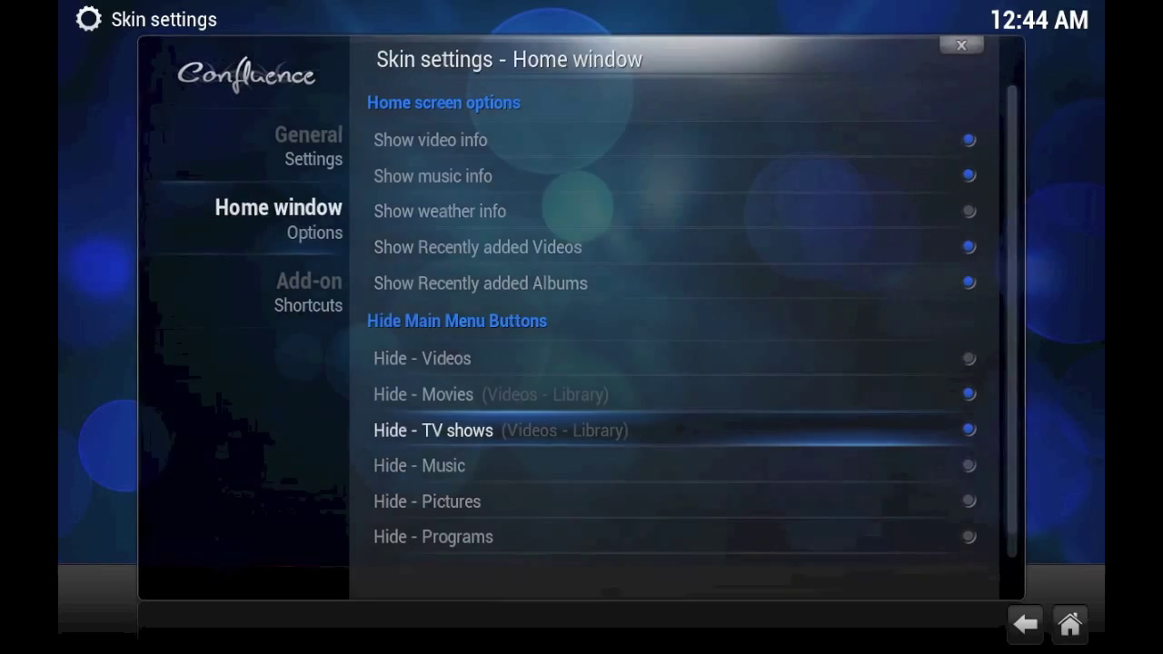
Step: Examine the home screen's main menu and the Movies and TV shows shortcuts under Videos
key(Escape)
key(Left)
key(Right)
key(Down)
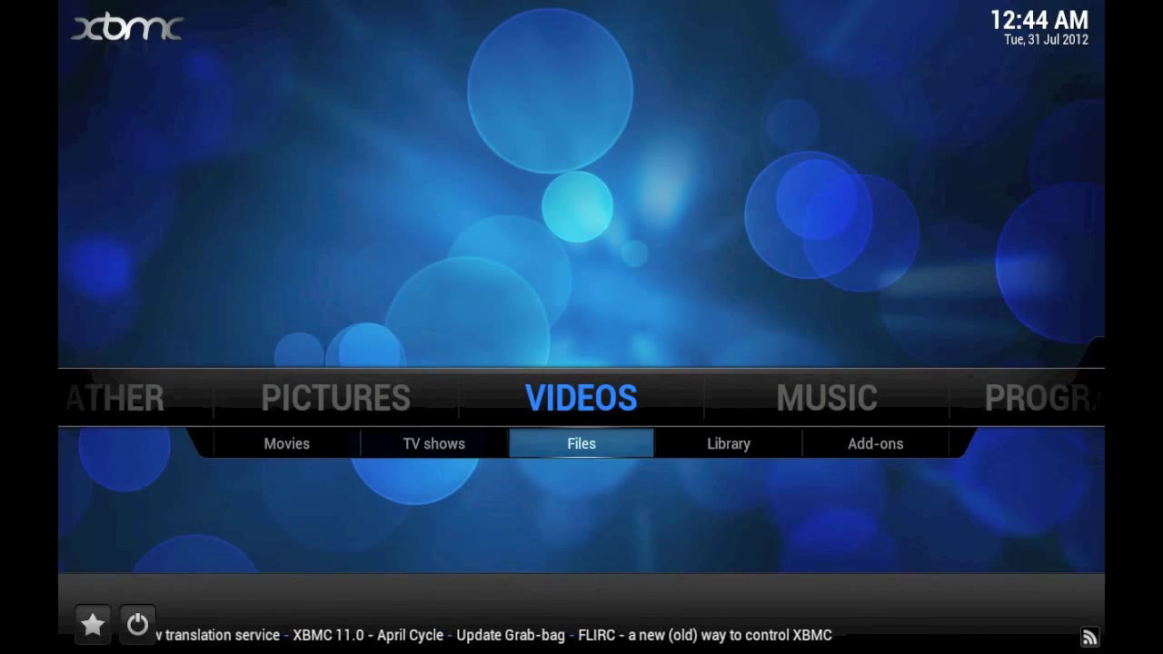
key(Left)
key(Left)
key(Right)
key(Up)
key(Right)
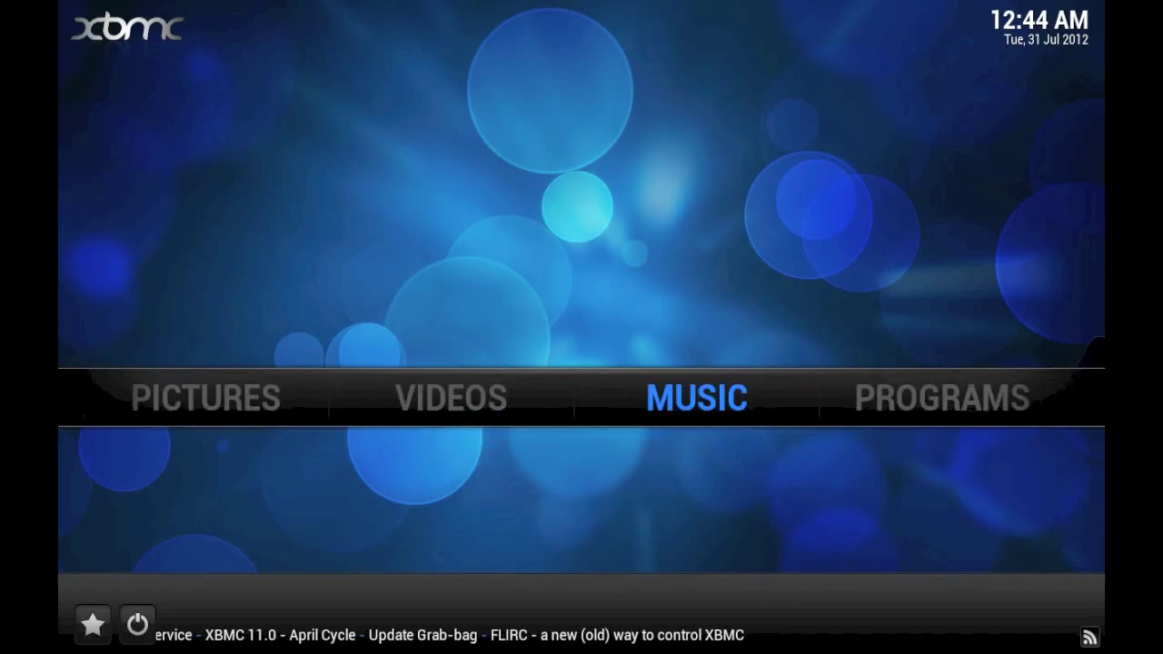
Step: Turn off hiding for Movies and TV shows in the skin's home window options and return to Movies on the home screen
key(Right)
key(Right)
key(Return)
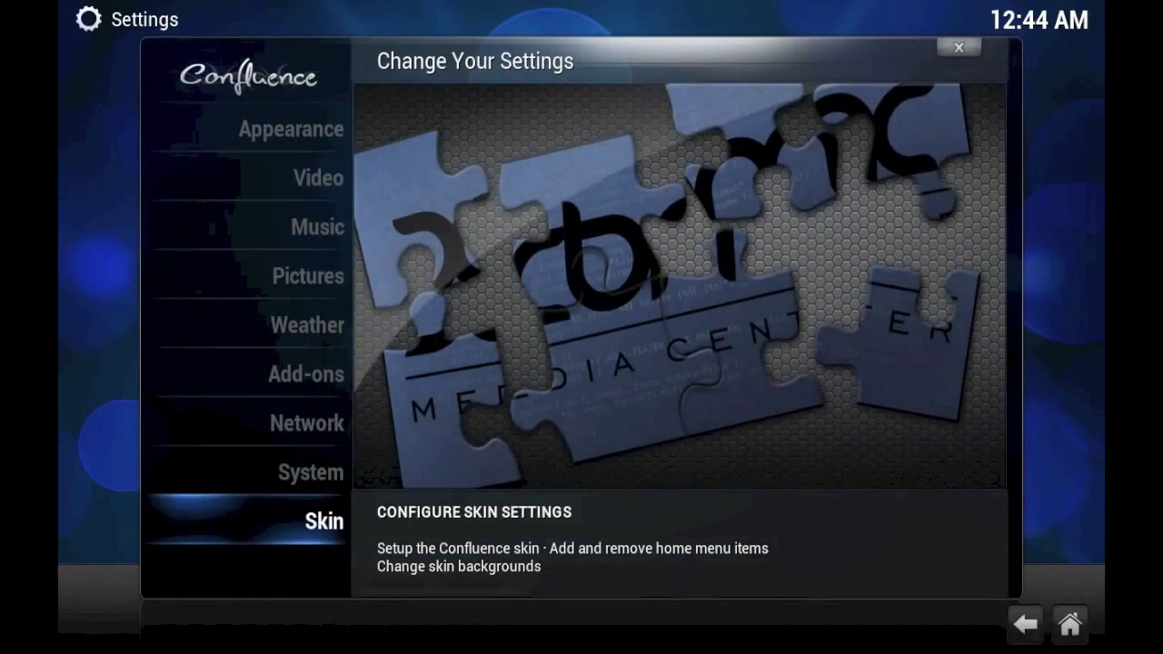
key(Return)
key(Right)
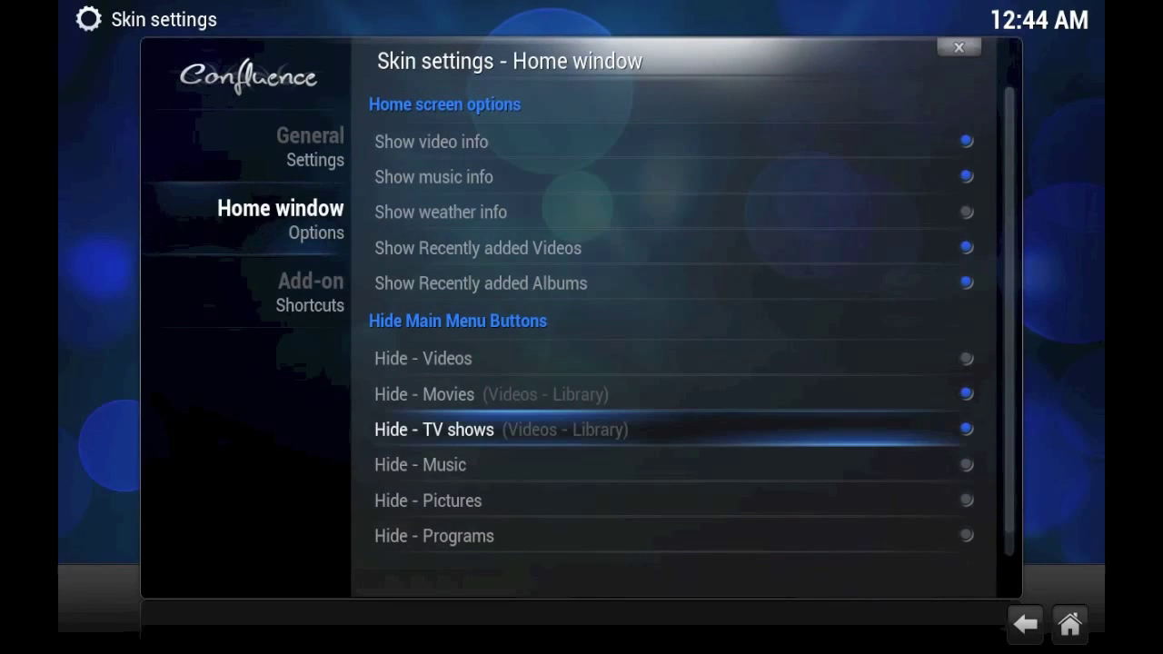
key(Up)
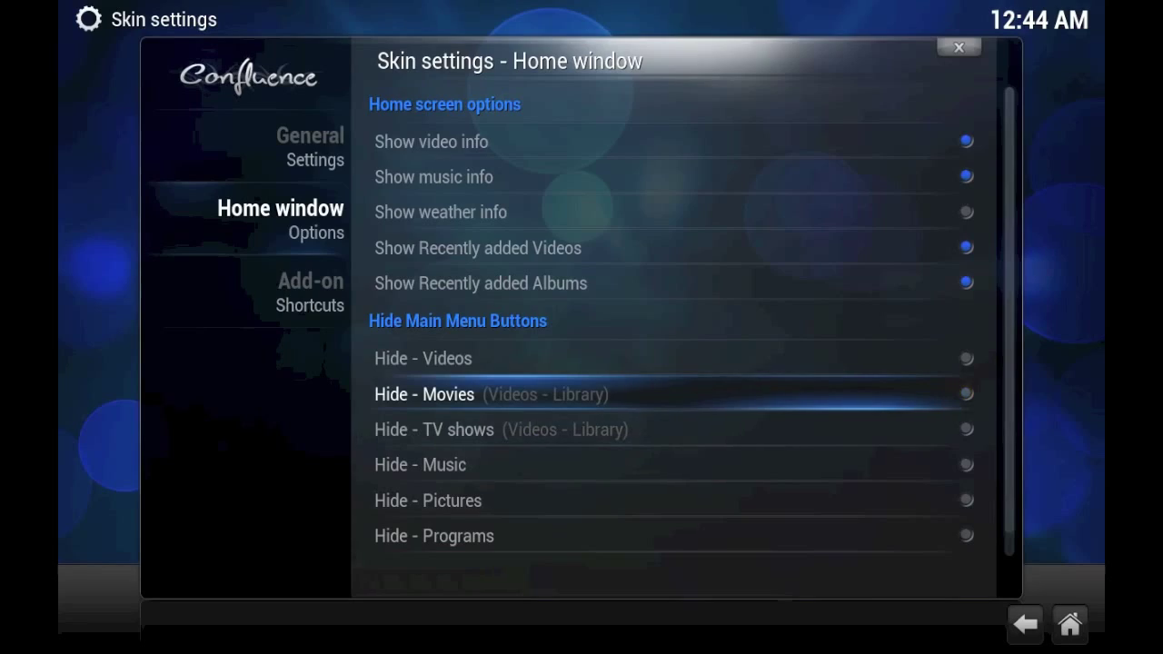
key(Escape)
key(Escape)
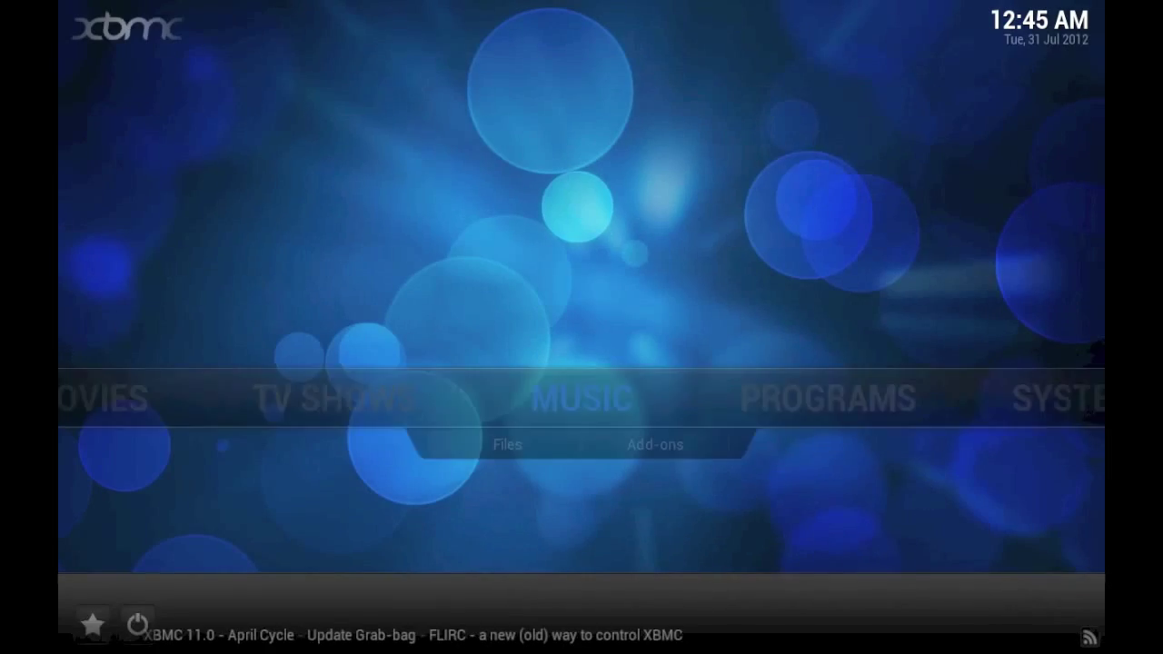
key(Left)
key(Left)
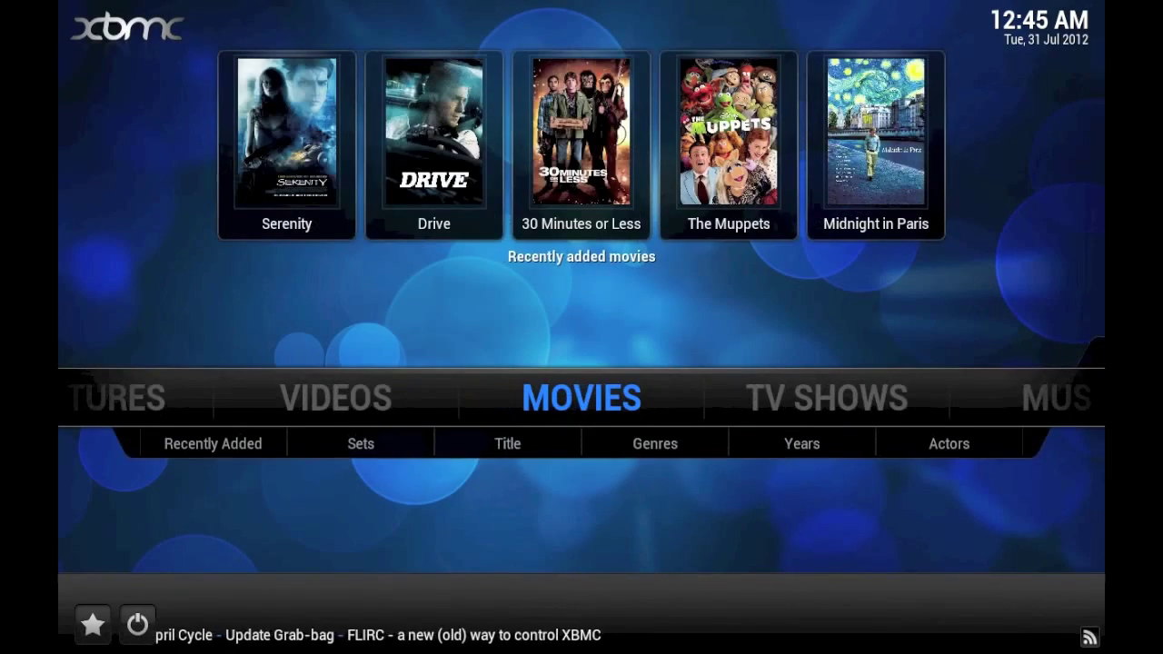
Step: Open the skin selection in the appearance settings and list more downloadable skins
key(Right)
key(Right)
key(Right)
key(Right)
key(Return)
key(Down)
key(Return)
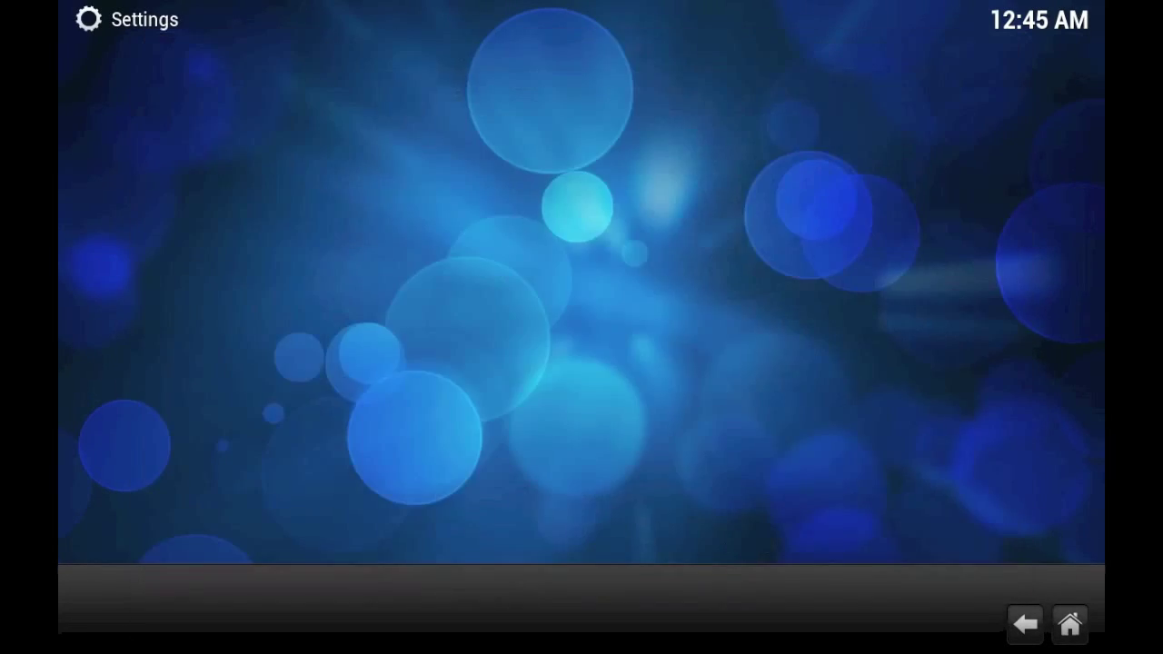
key(Return)
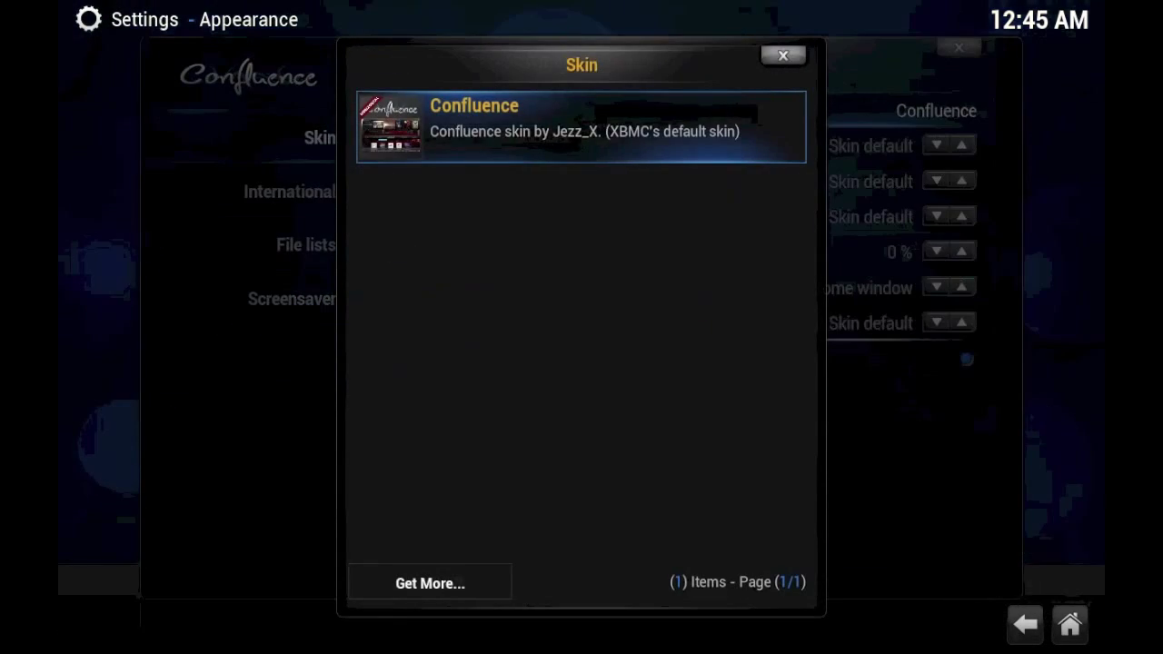
key(Down)
key(Escape)
key(Escape)
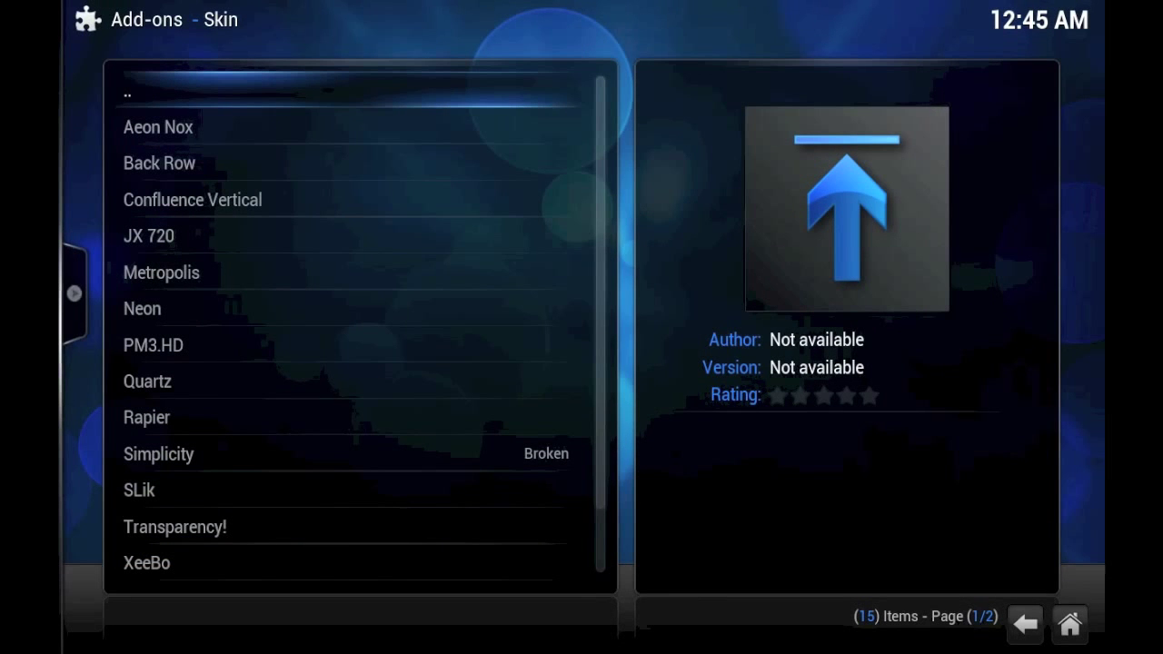
Step: Choose the Neon skin from the downloadable skins and install it
key(Down)
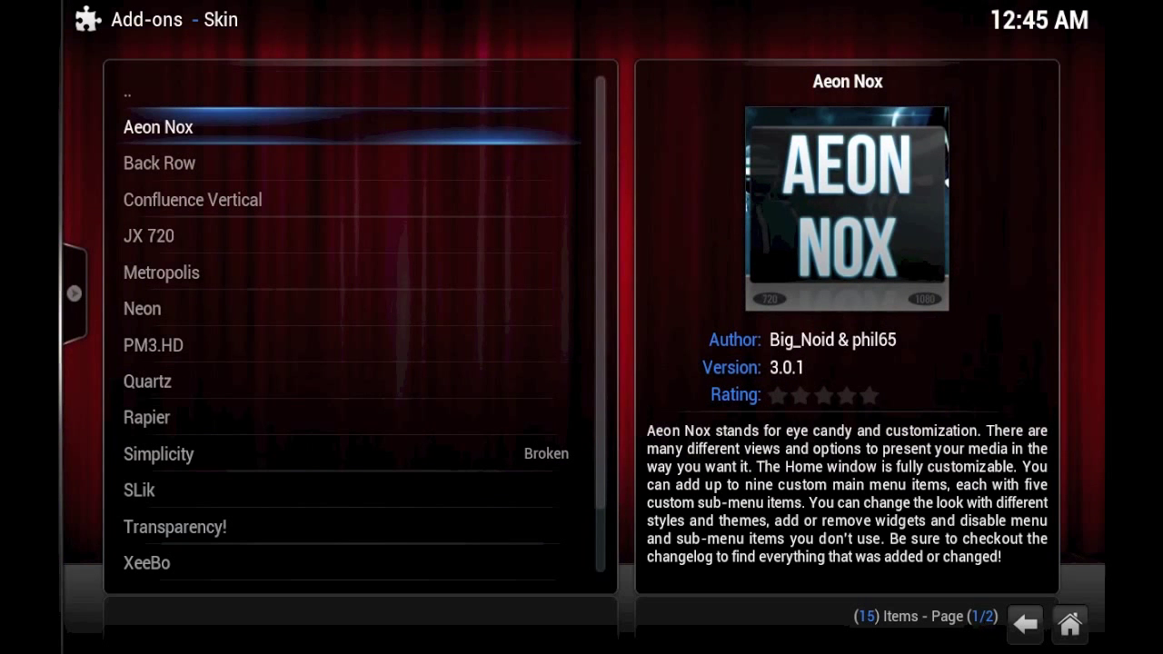
key(Down)
key(Down)
key(Down)
key(Down)
key(Down)
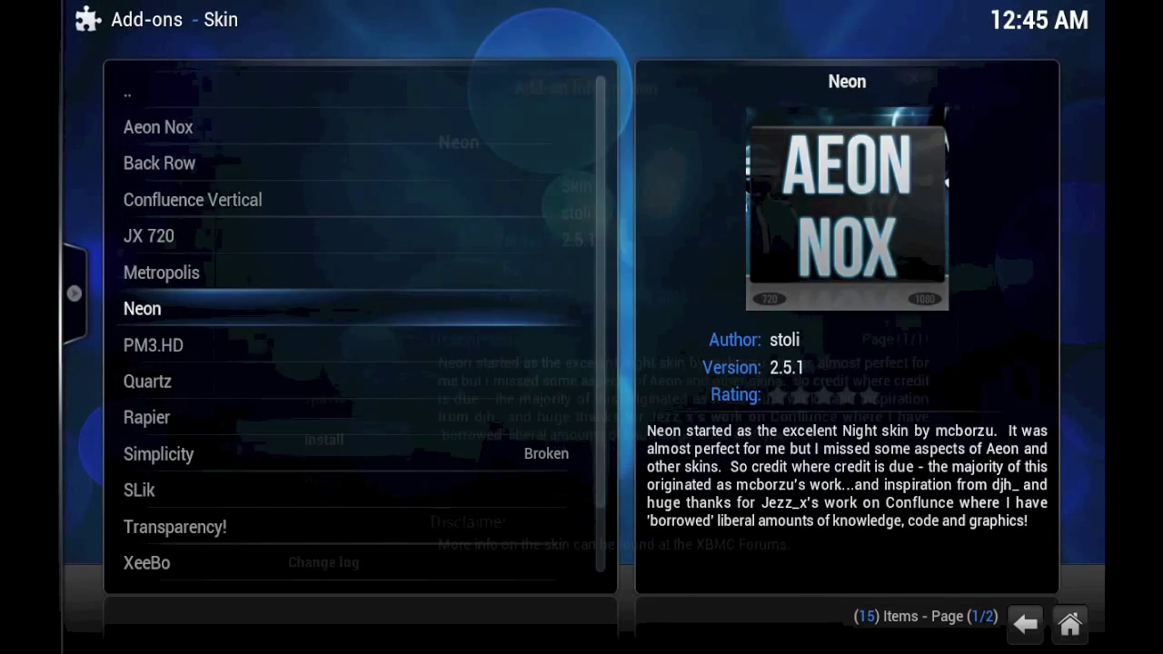
key(Return)
key(Return)
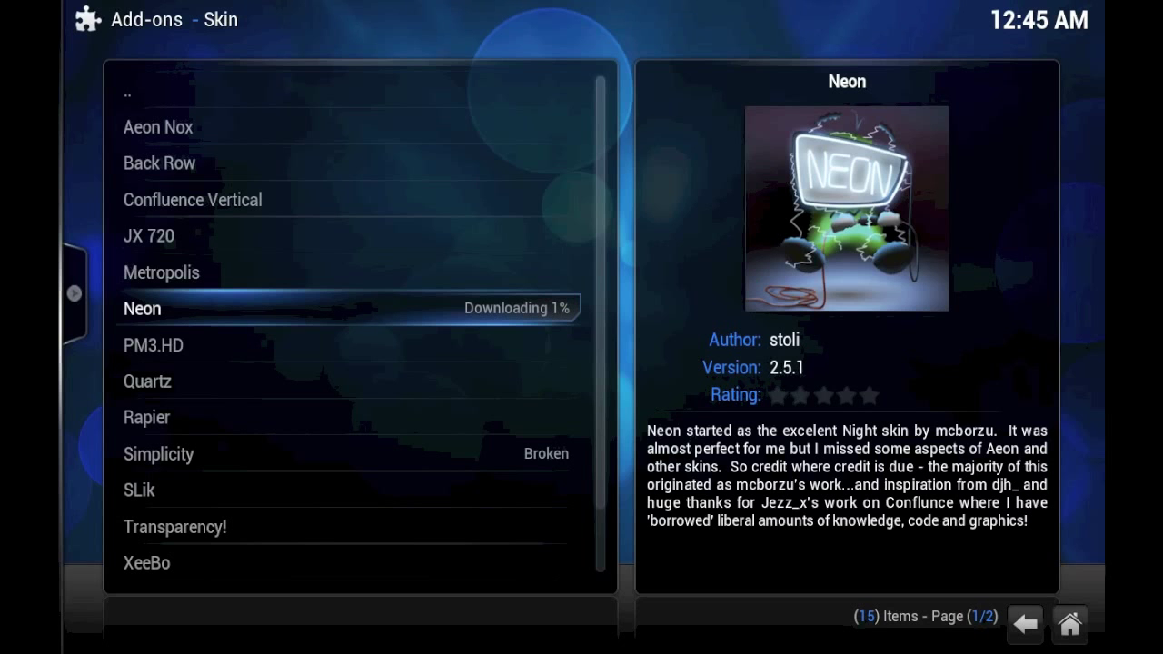
Step: Leave the skin add-on list and the add-ons overview, and return to the home screen
key(BackSpace)
key(BackSpace)
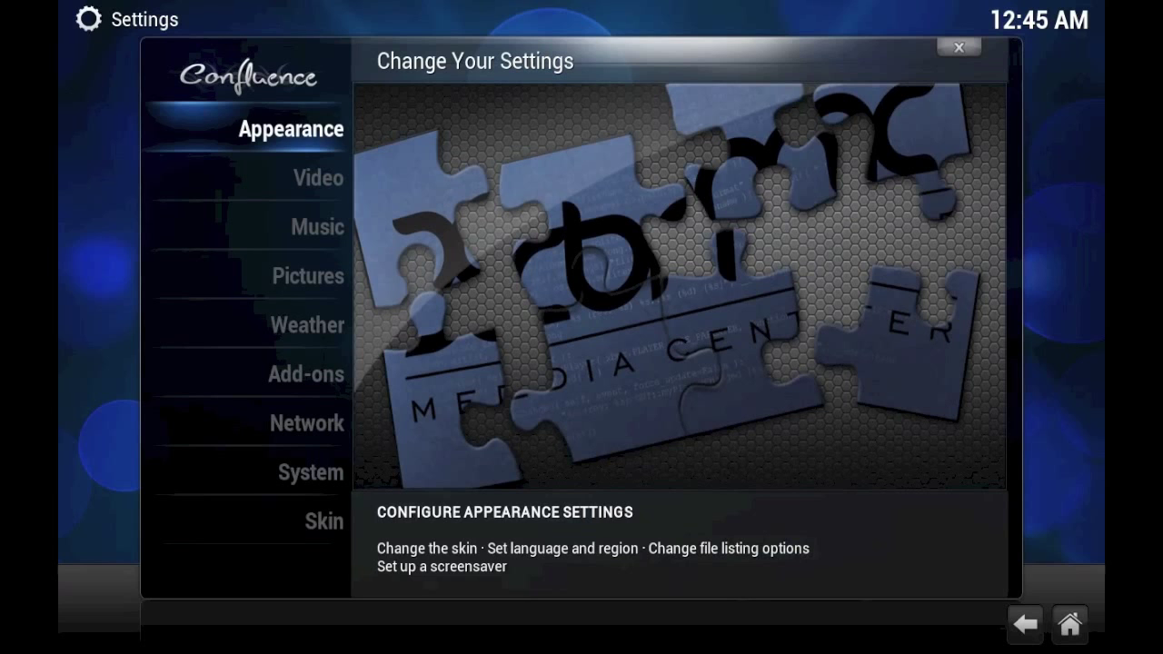
key(BackSpace)
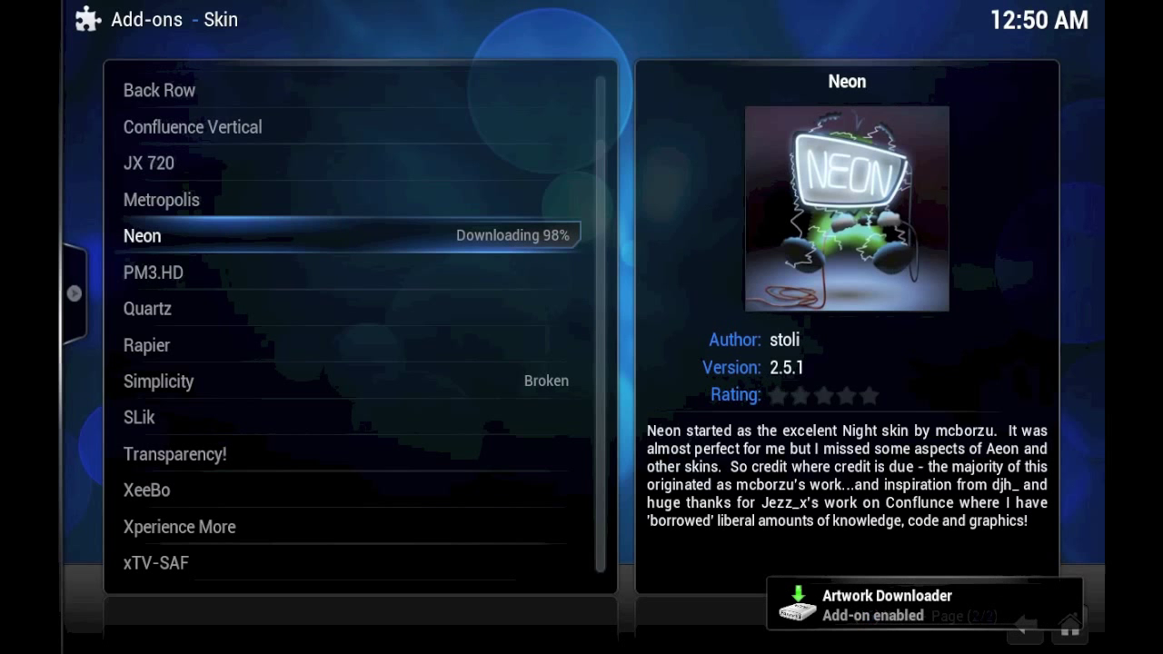
key(BackSpace)
key(BackSpace)
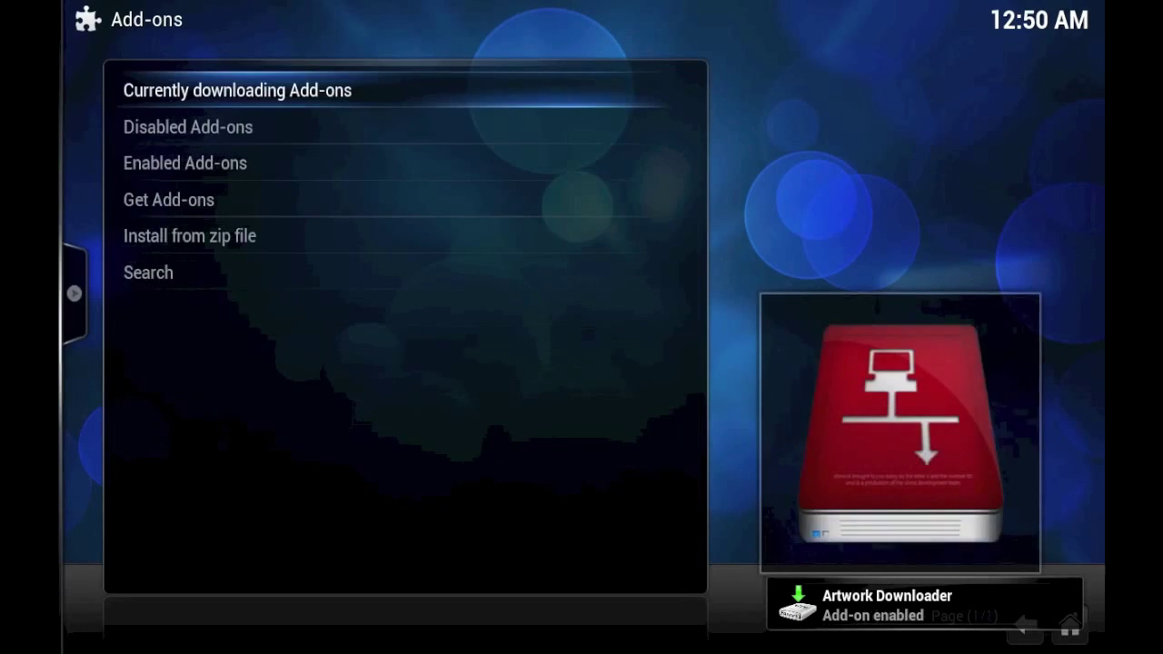
key(BackSpace)
key(BackSpace)
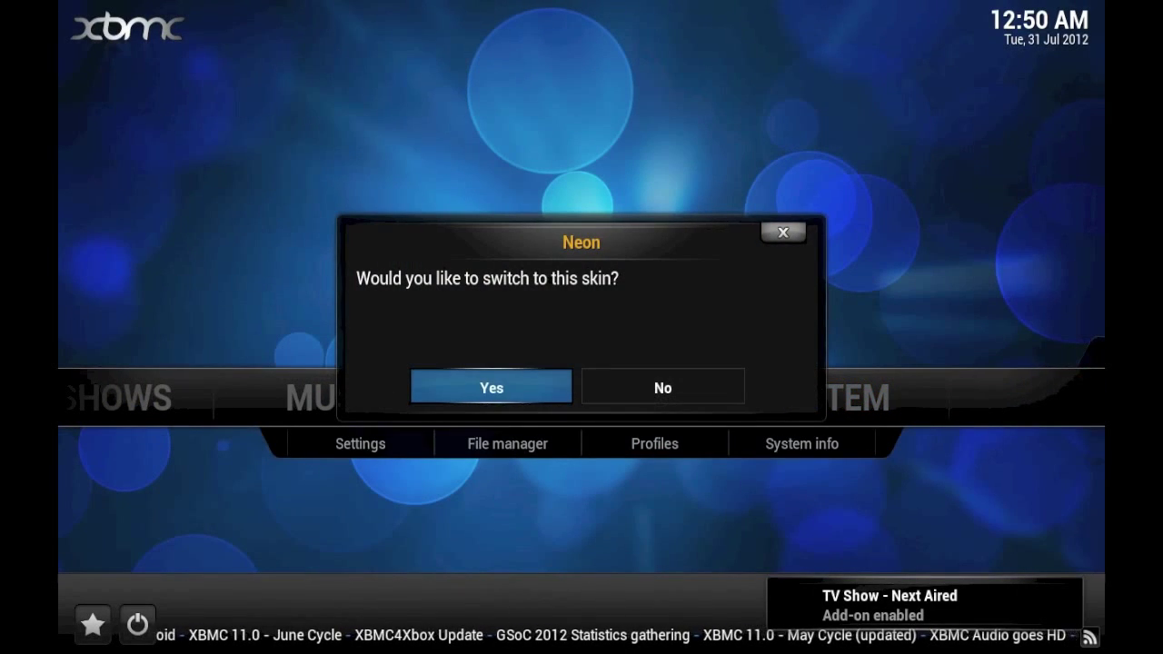
Step: Accept the switch to the Neon skin
key(Right)
key(Left)
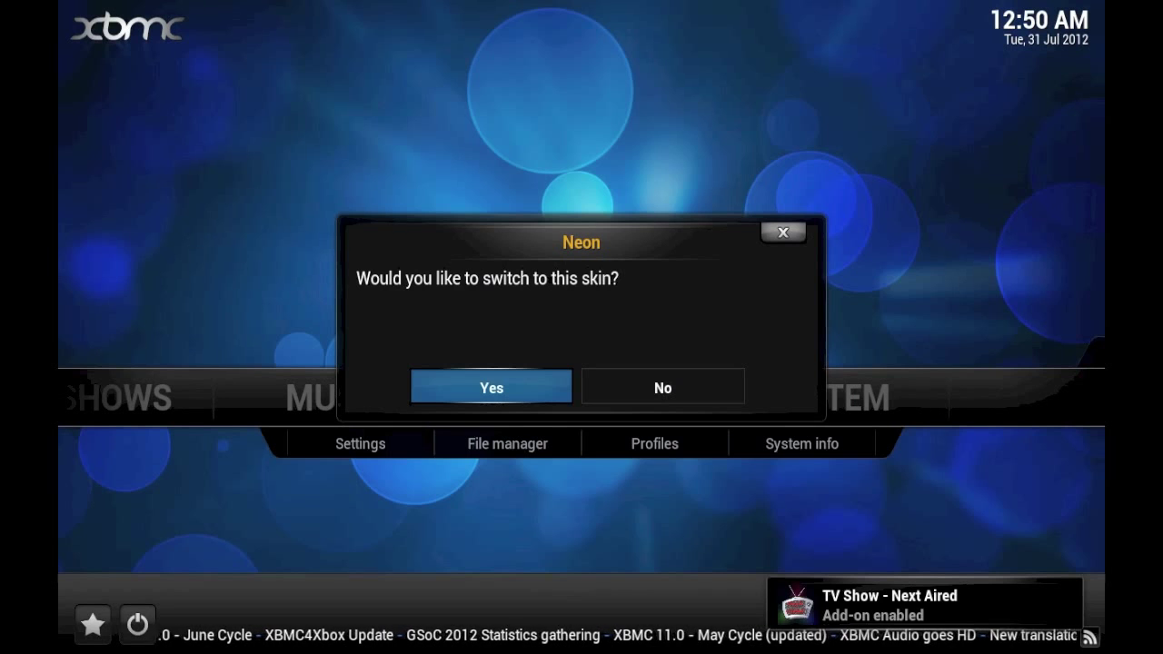
key(Return)
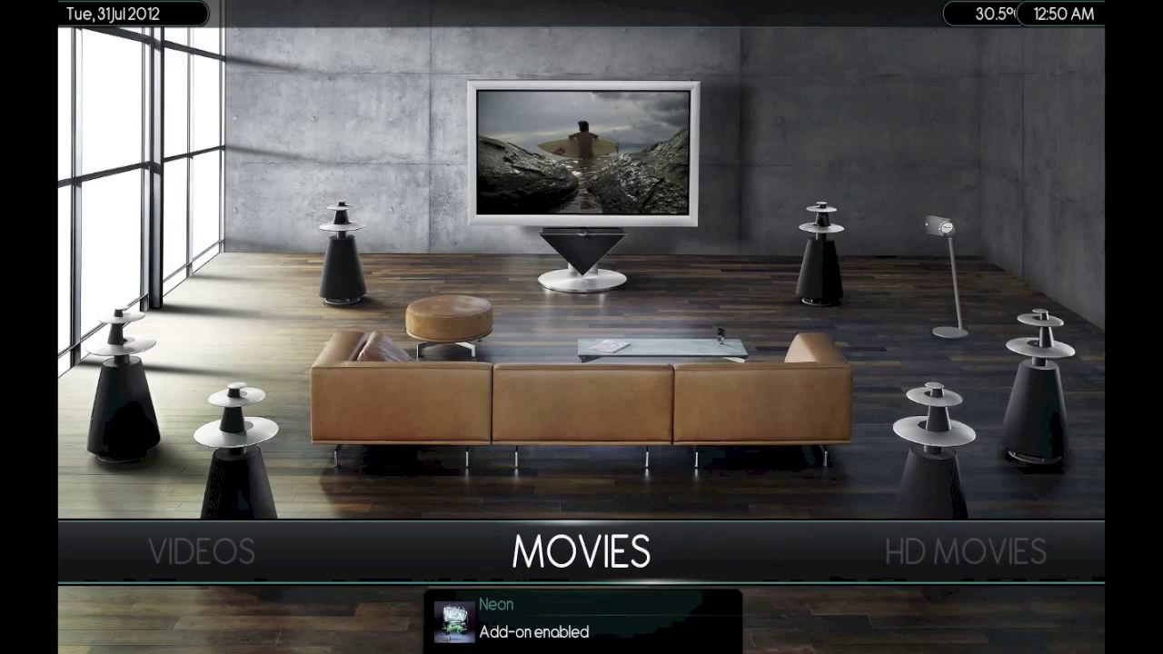
Step: Open the TV shows library from the home menu and set its view to Landscape
key(Right)
key(Right)
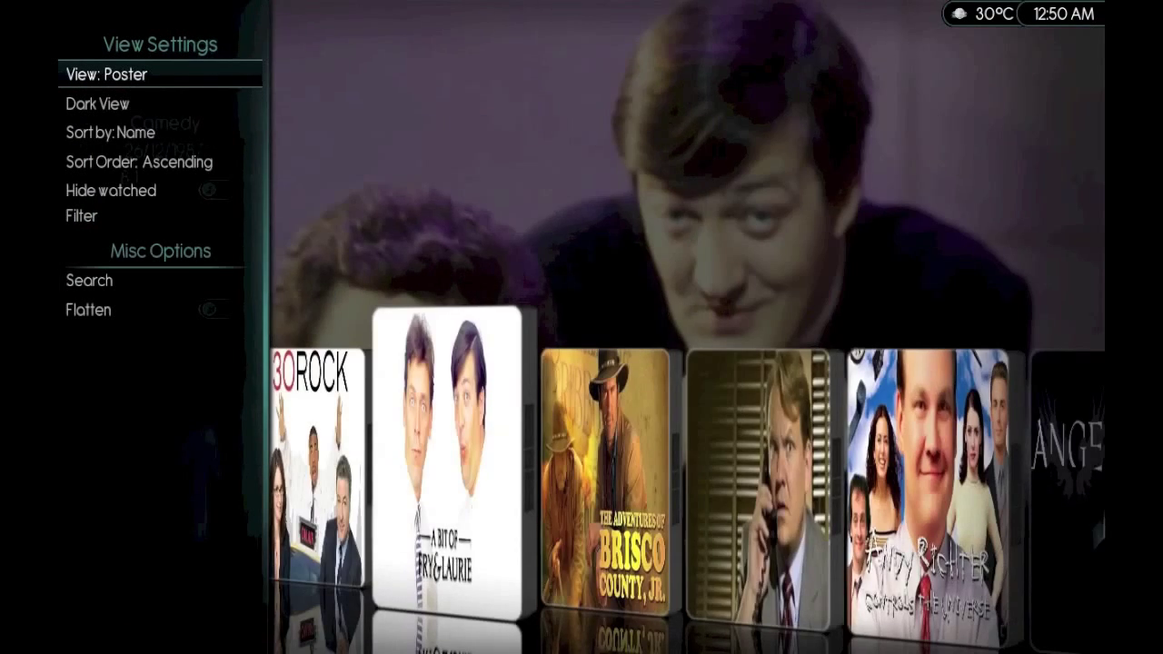
key(Return)
key(Return)
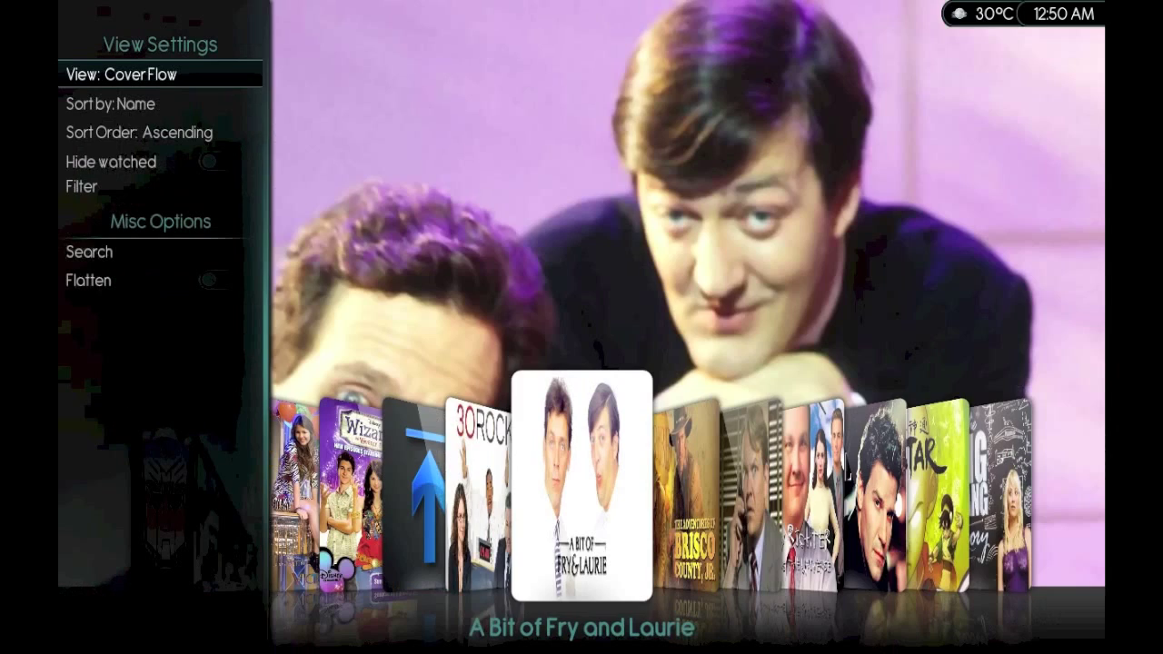
key(Return)
key(Return)
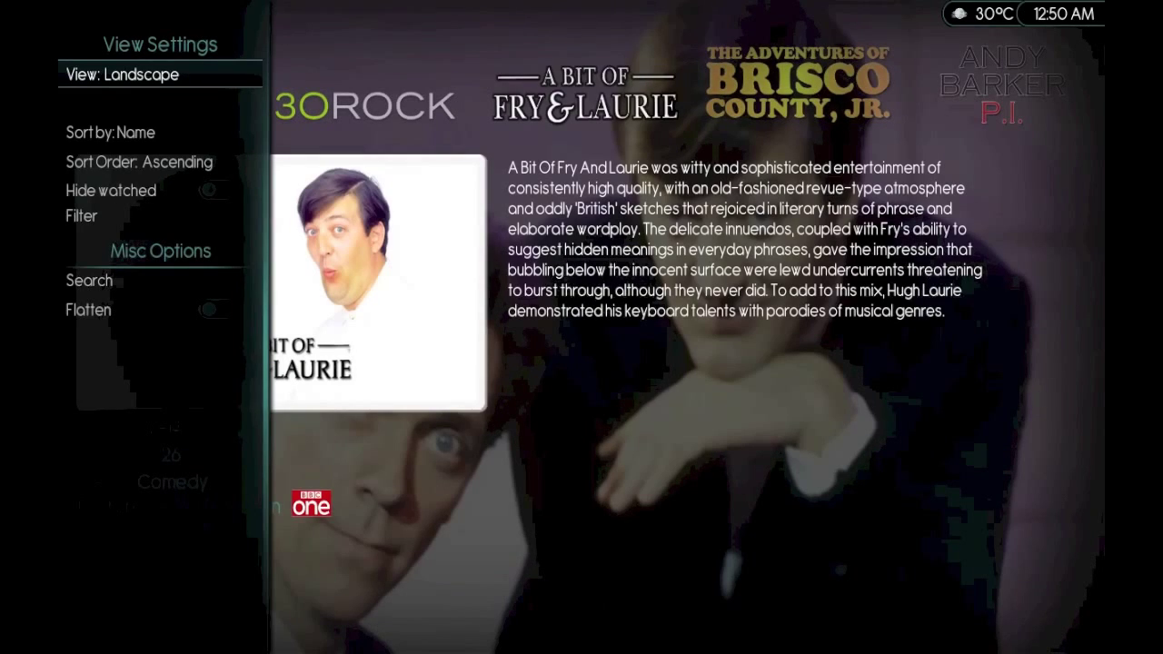
key(Right)
Step: Browse the TV shows in the Landscape view, from The Adventures of Brisco County, Jr. through to Futurama, examining their artwork and details
key(Right)
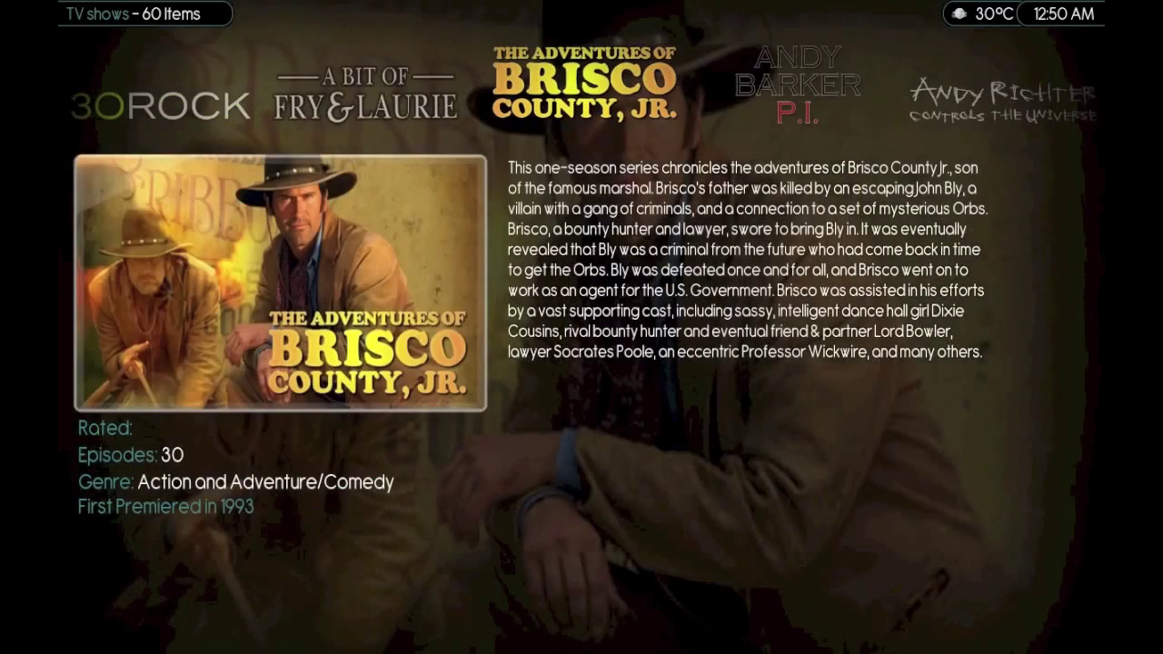
key(Right)
key(Left)
key(Right)
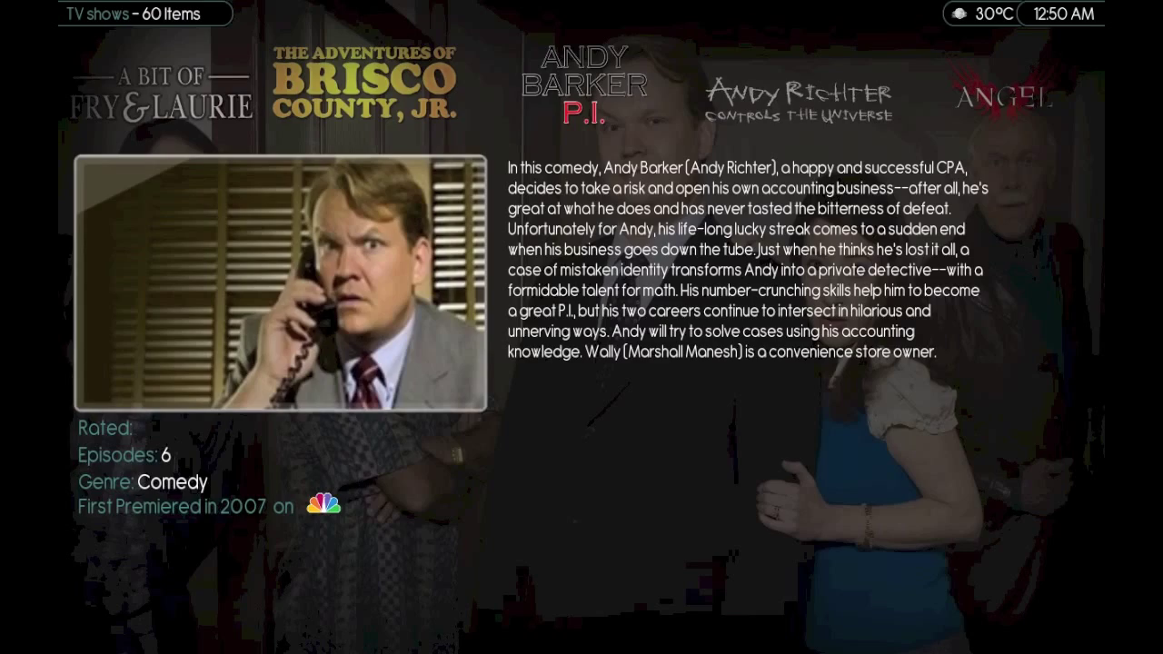
key(Left)
key(Left)
key(Left)
key(Right)
key(Right)
key(Right)
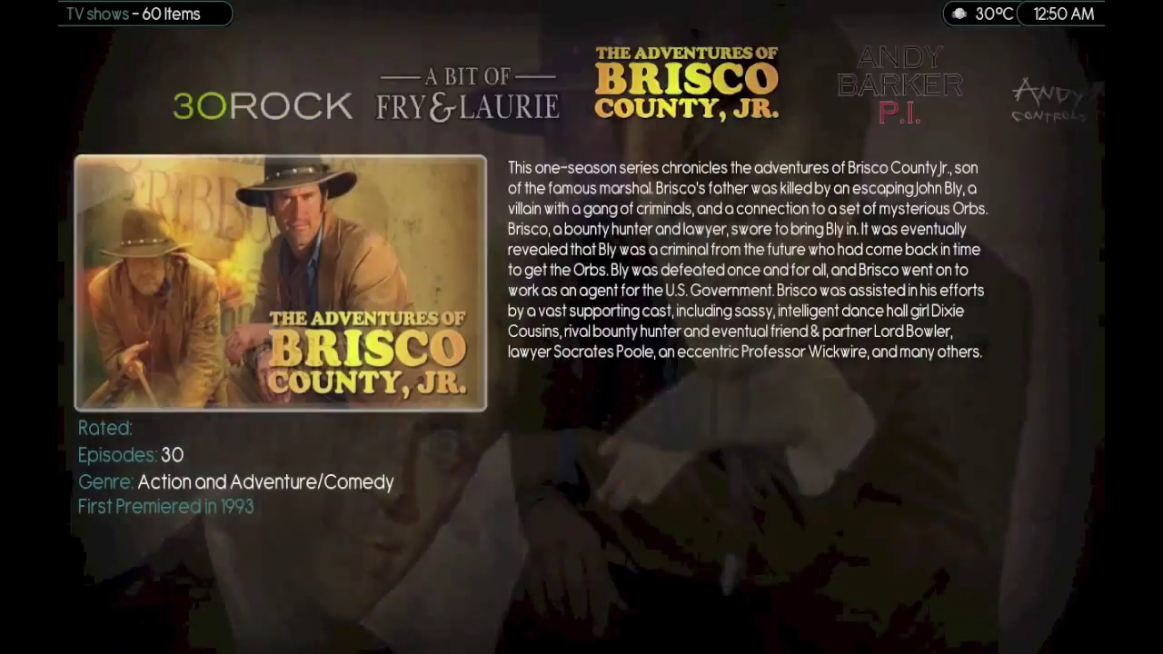
key(Right)
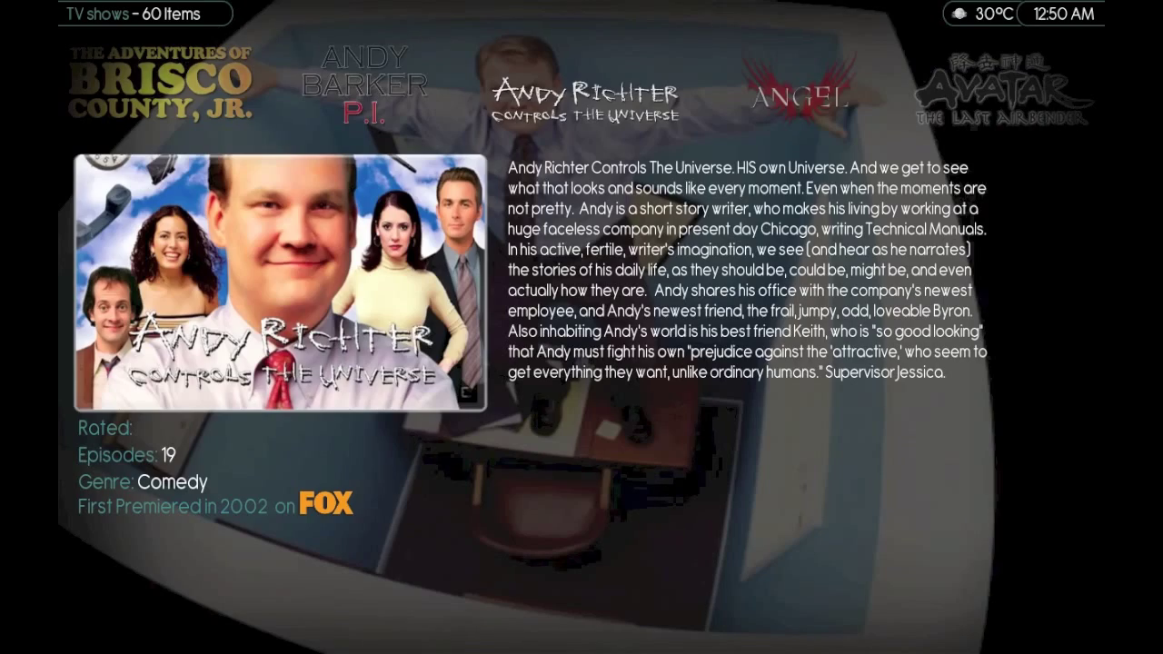
key(Right)
key(Right)
key(Right)
key(Right)
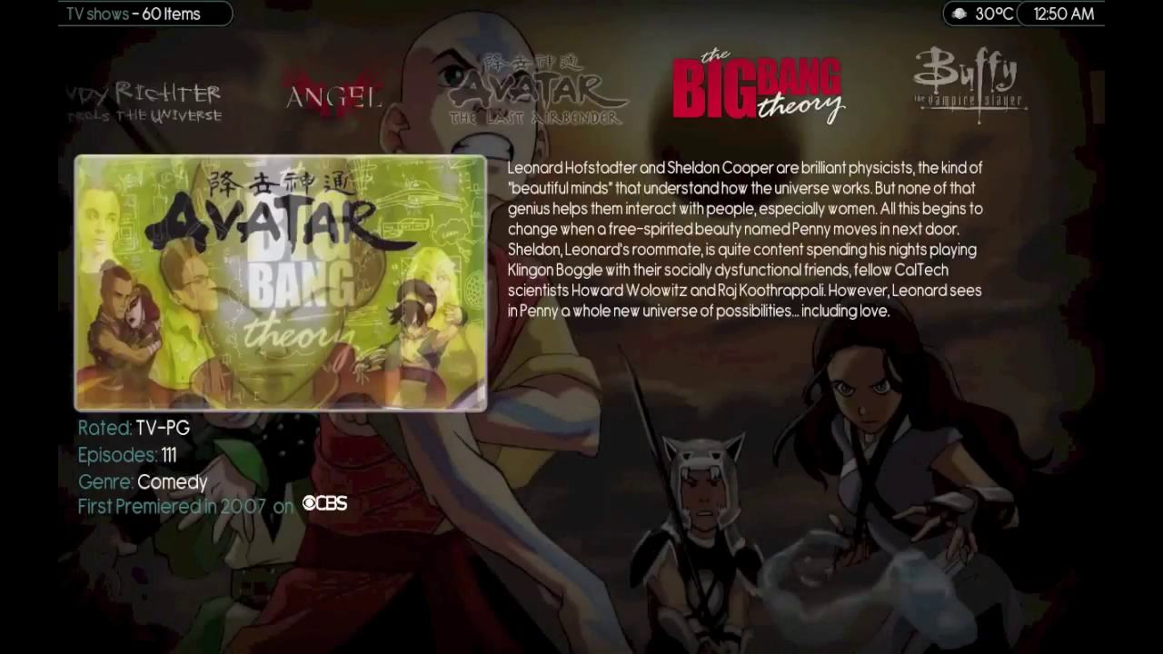
key(Right)
key(Right)
key(Right)
key(Right)
key(Right)
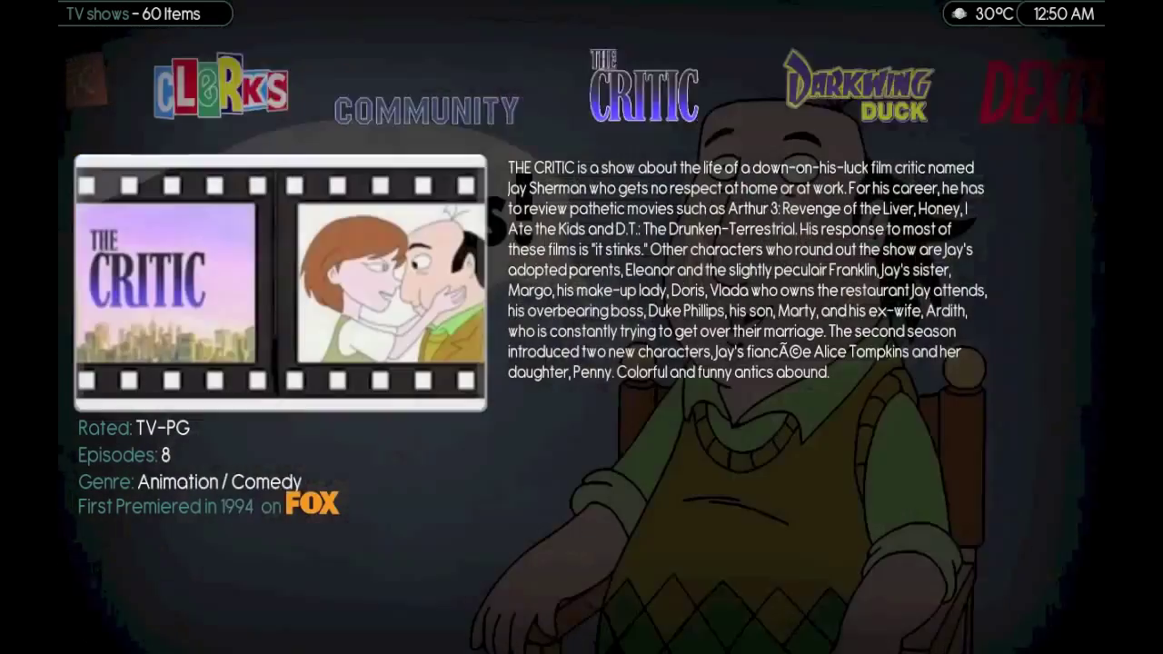
key(Right)
key(Right)
key(Right)
key(Right)
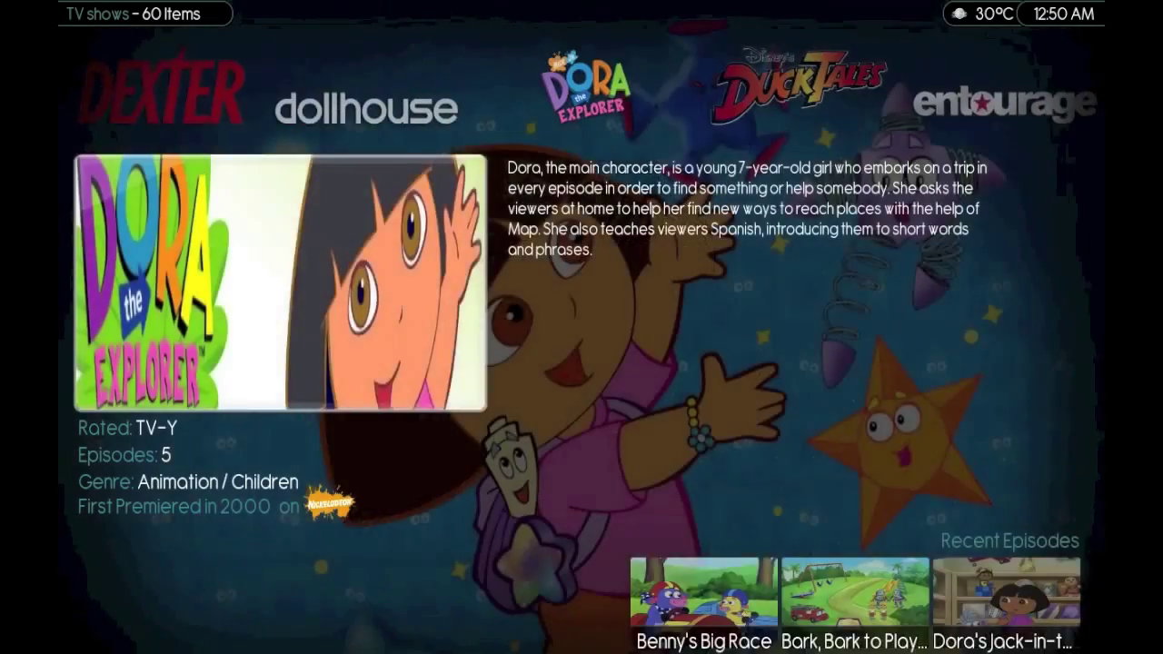
key(Left)
key(Right)
key(Right)
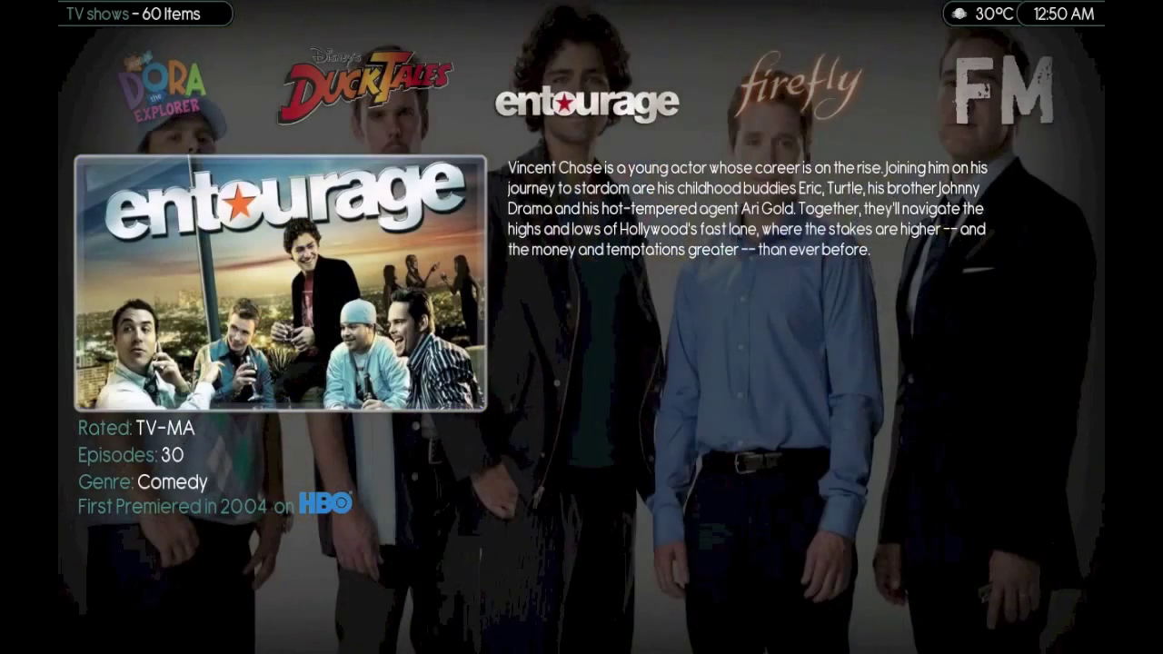
key(Right)
key(Right)
key(Right)
key(Right)
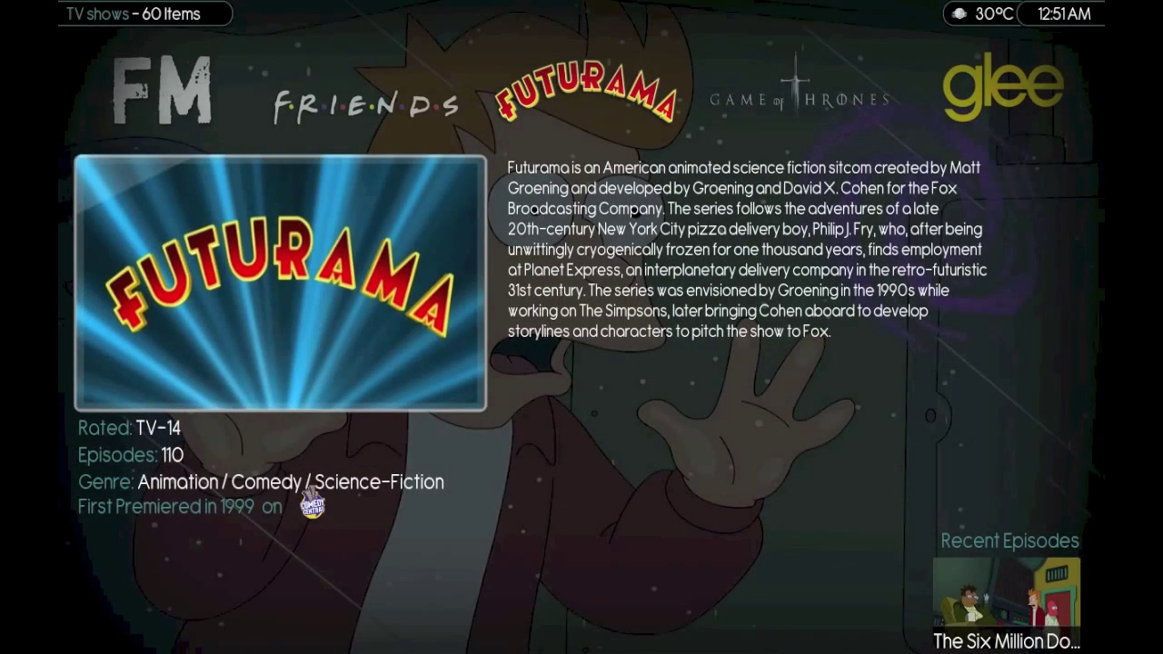
Step: Open the information page for Futurama and bring up its installed artwork through the Get Artwork option
key(i)
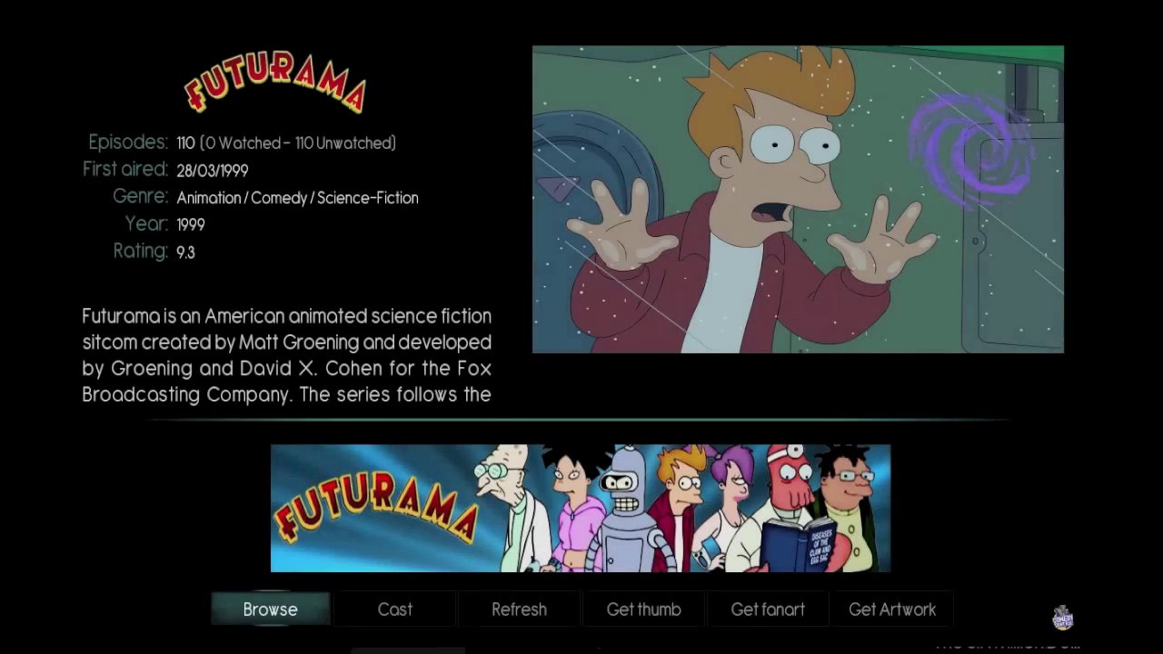
key(Right)
key(Right)
key(Right)
key(Right)
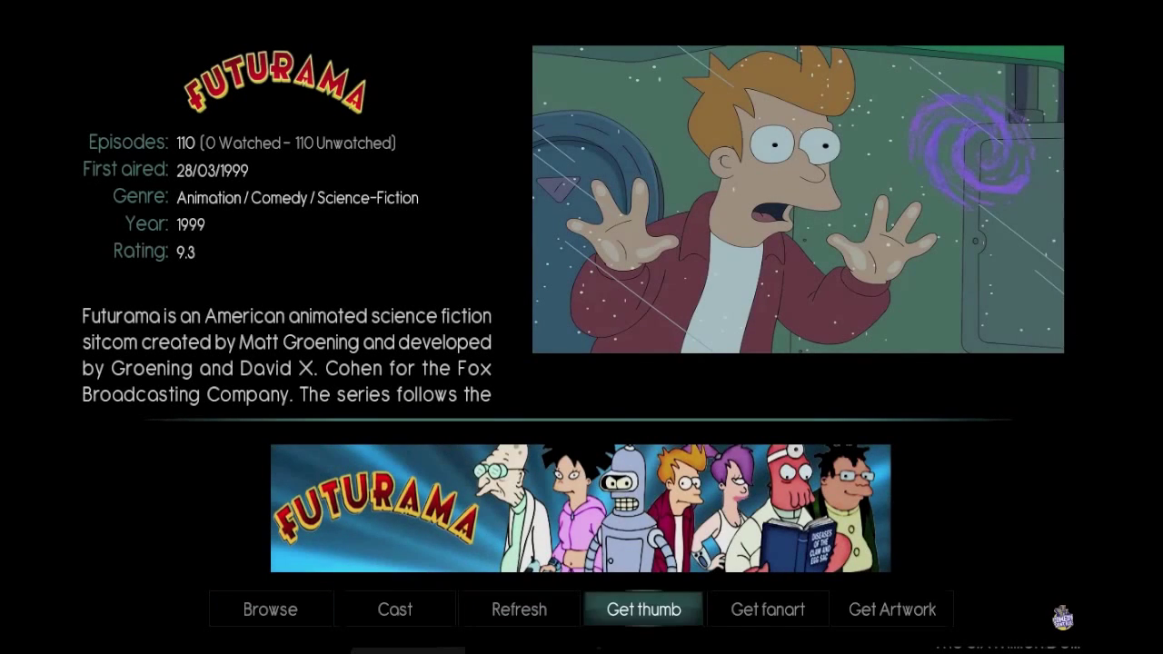
key(Right)
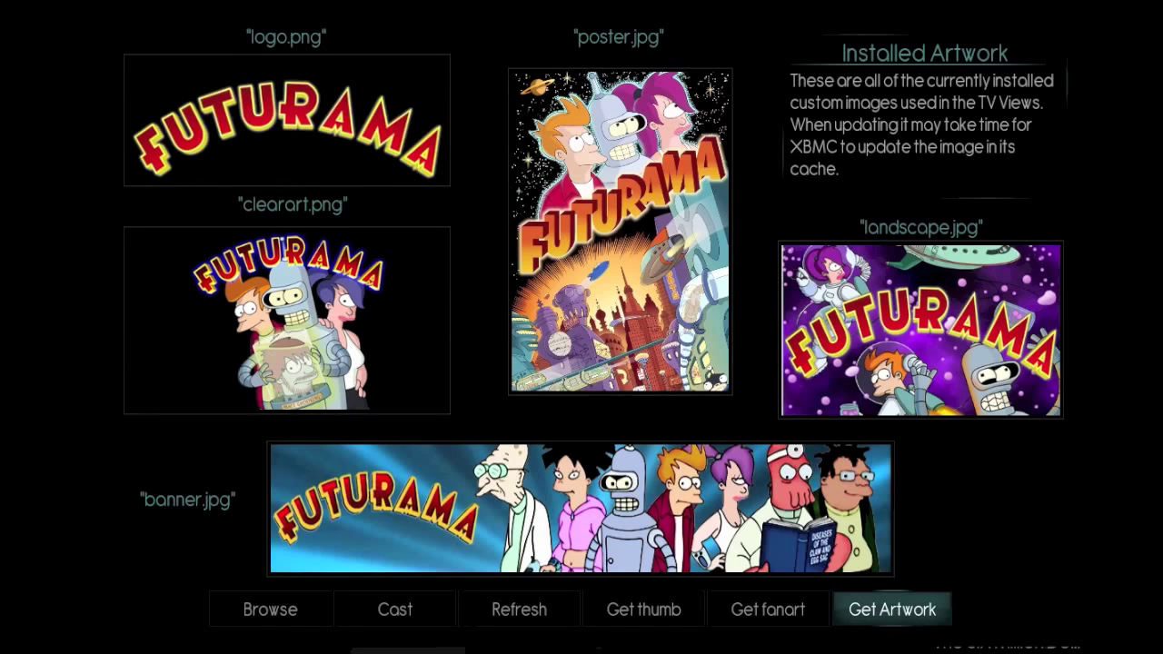
Step: Download the artwork for Futurama, dismiss the Artwork Downloader report and return to the TV shows list
key(Return)
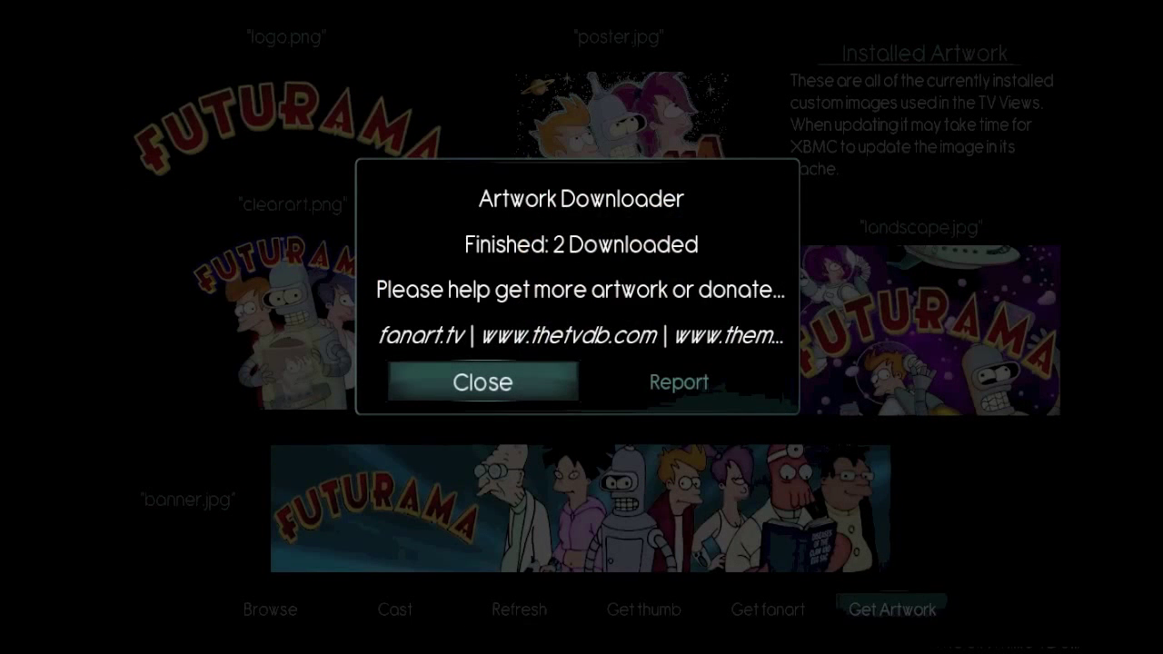
key(Return)
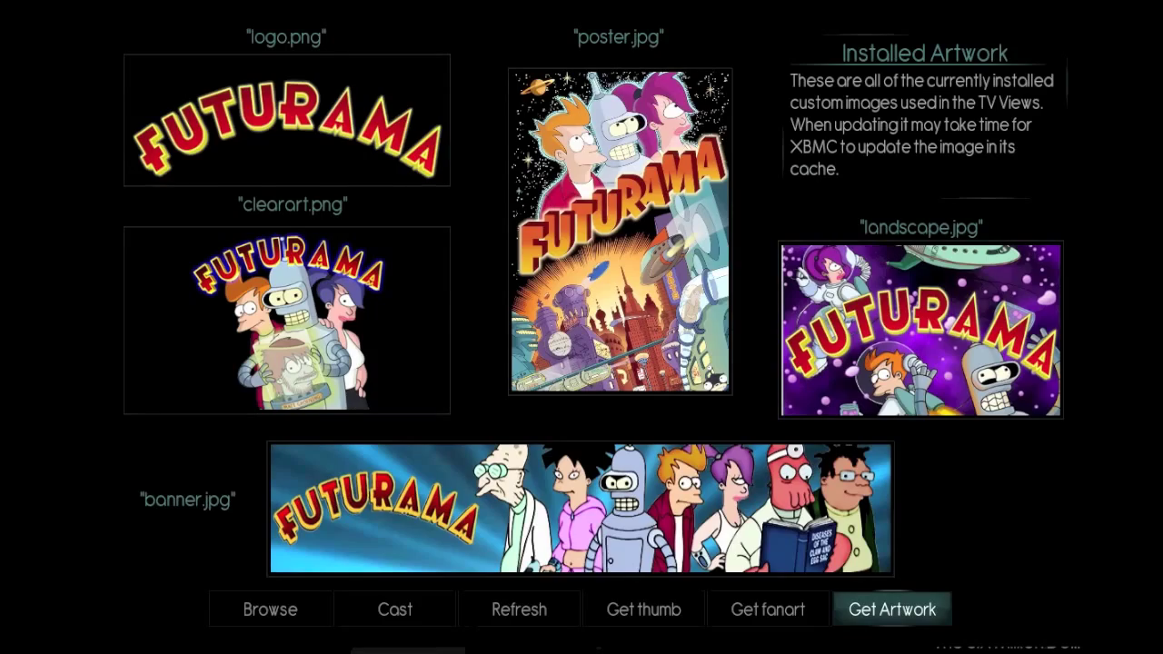
key(Escape)
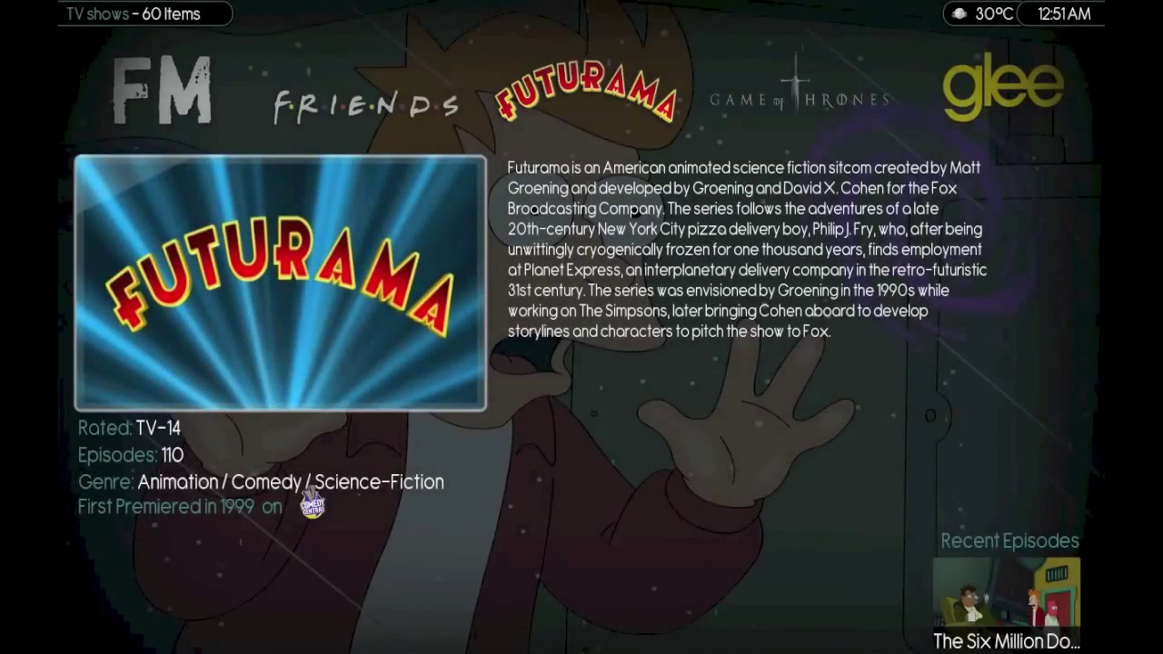
Step: Look at Game of Thrones in the TV shows list, return to the home screen and highlight Movies
key(Right)
key(Right)
key(Left)
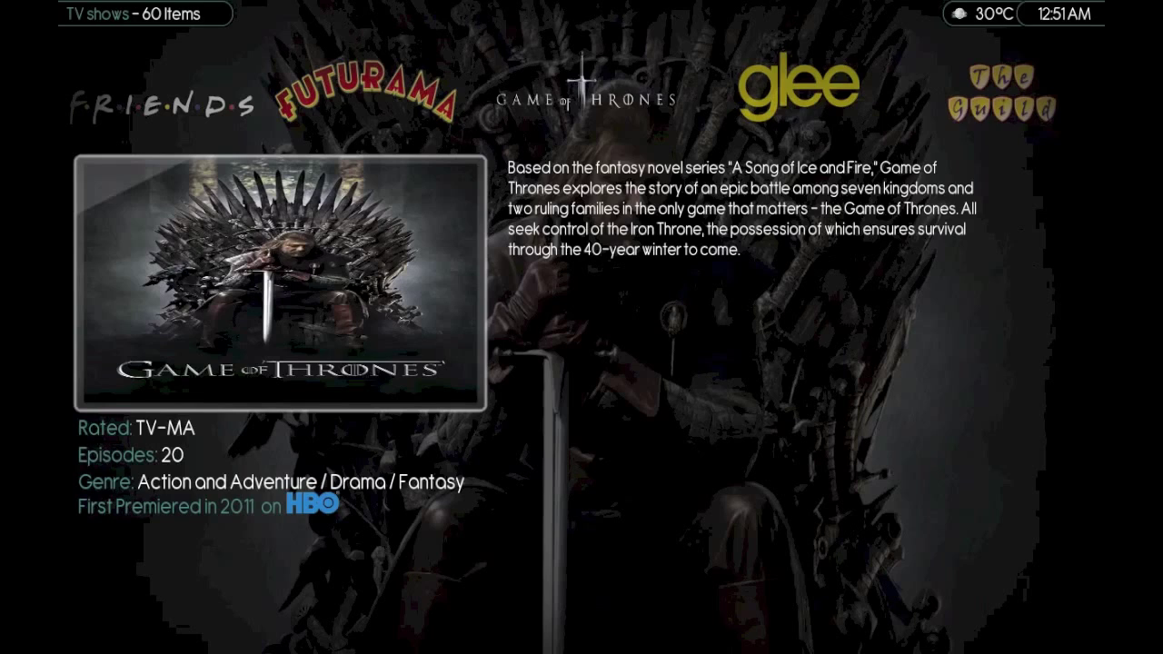
key(Escape)
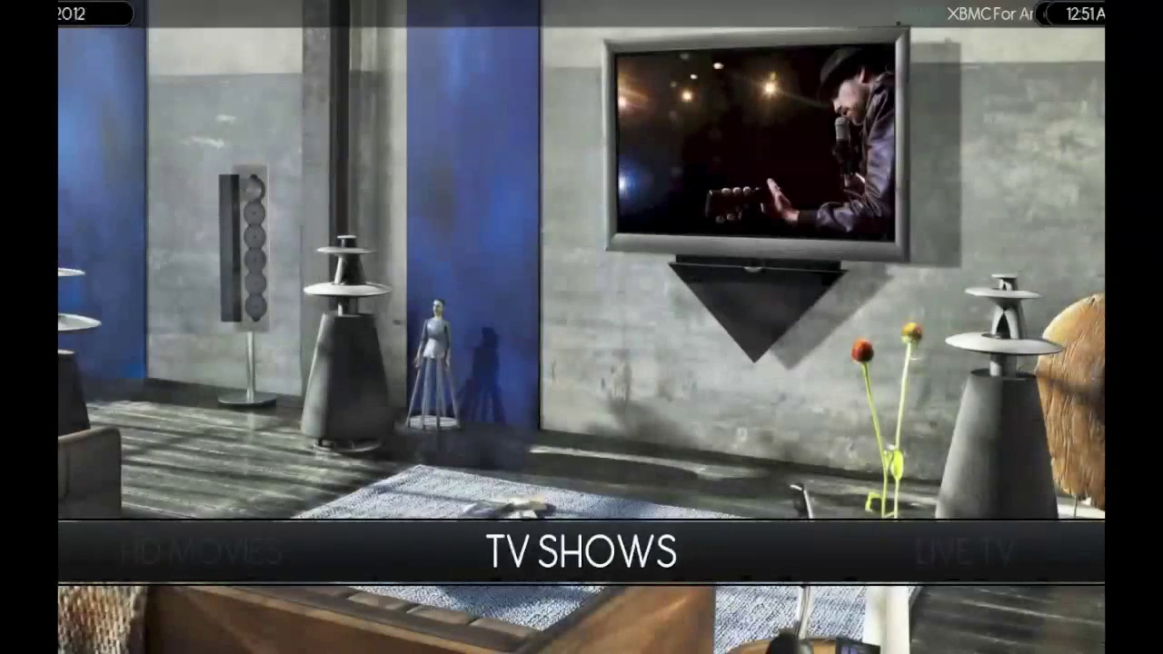
key(Left)
key(Left)
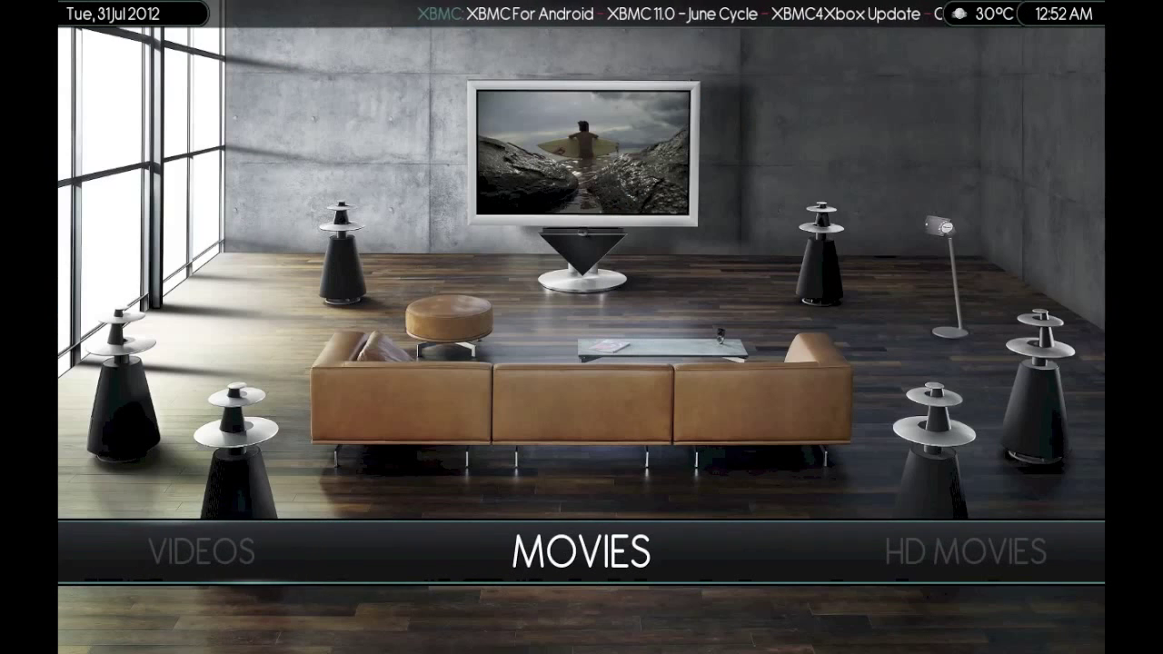